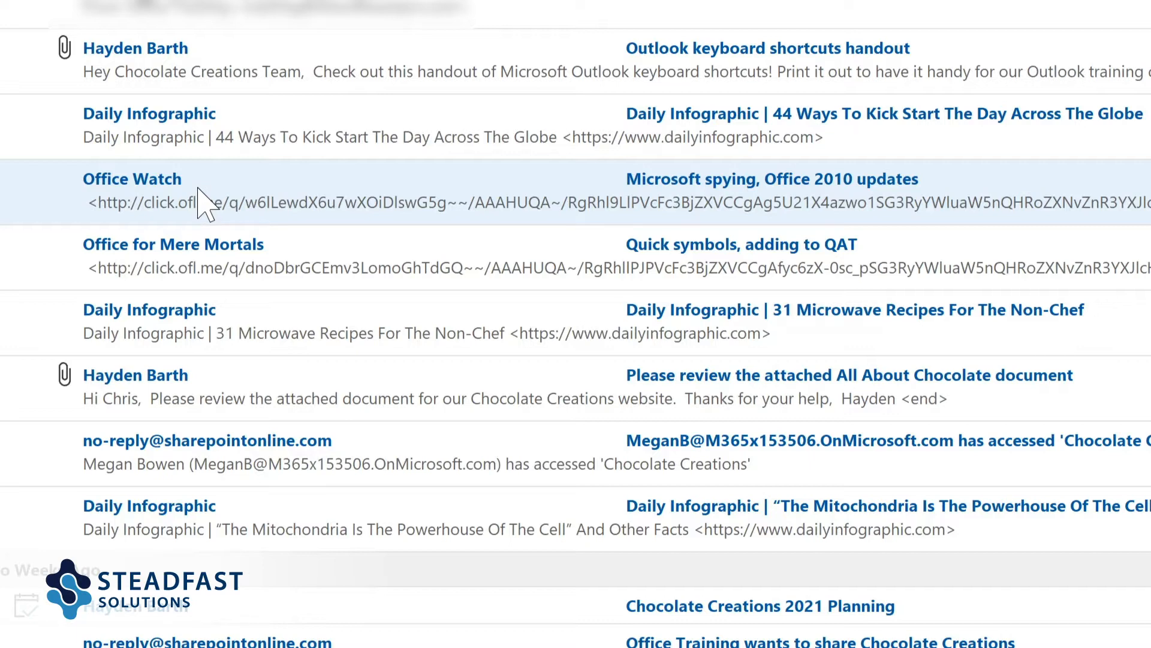
Start a new rule based on the selected Office Watch message, with the sender Office Watch as its condition.
right_click(204, 189)
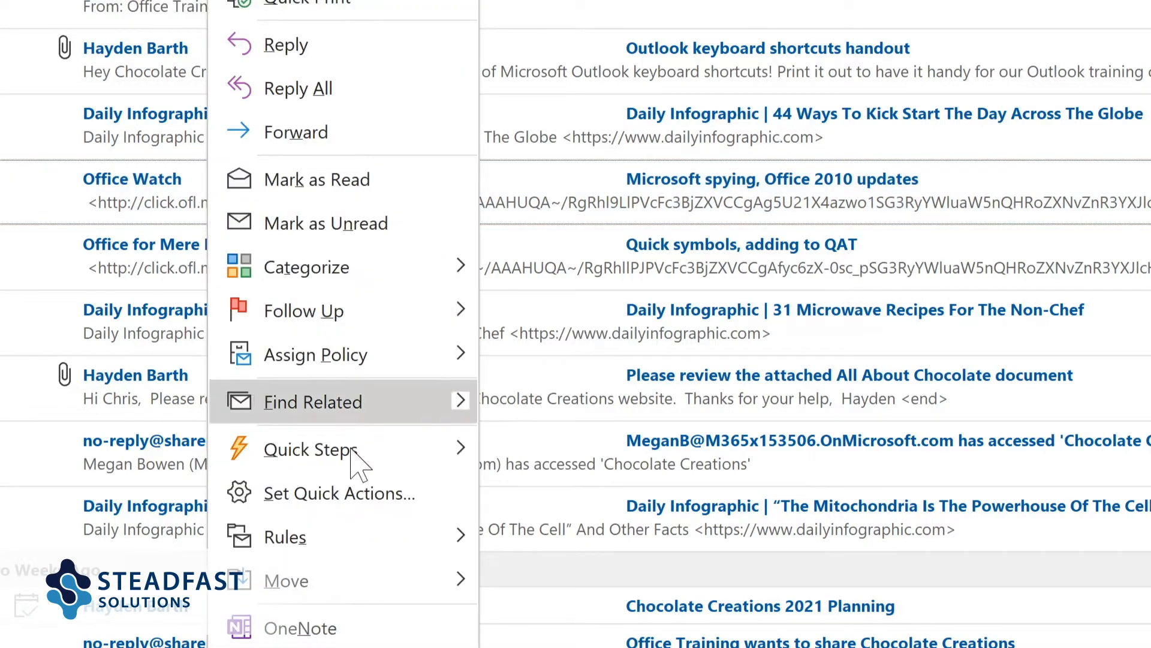
mouse_move(354, 528)
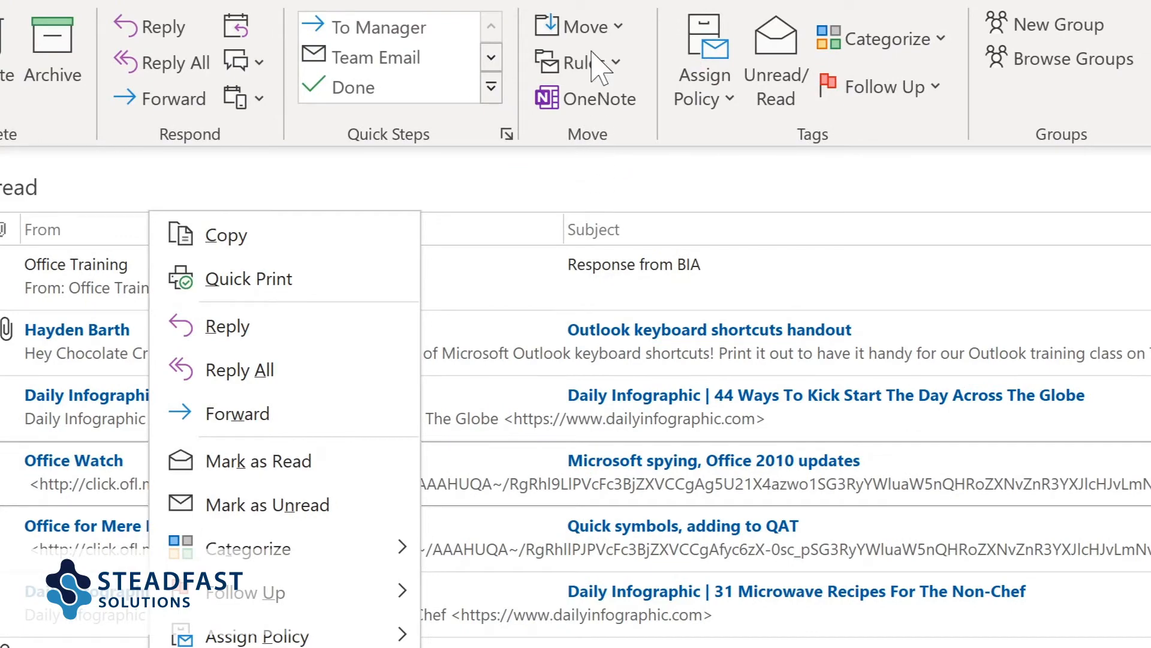
click(611, 65)
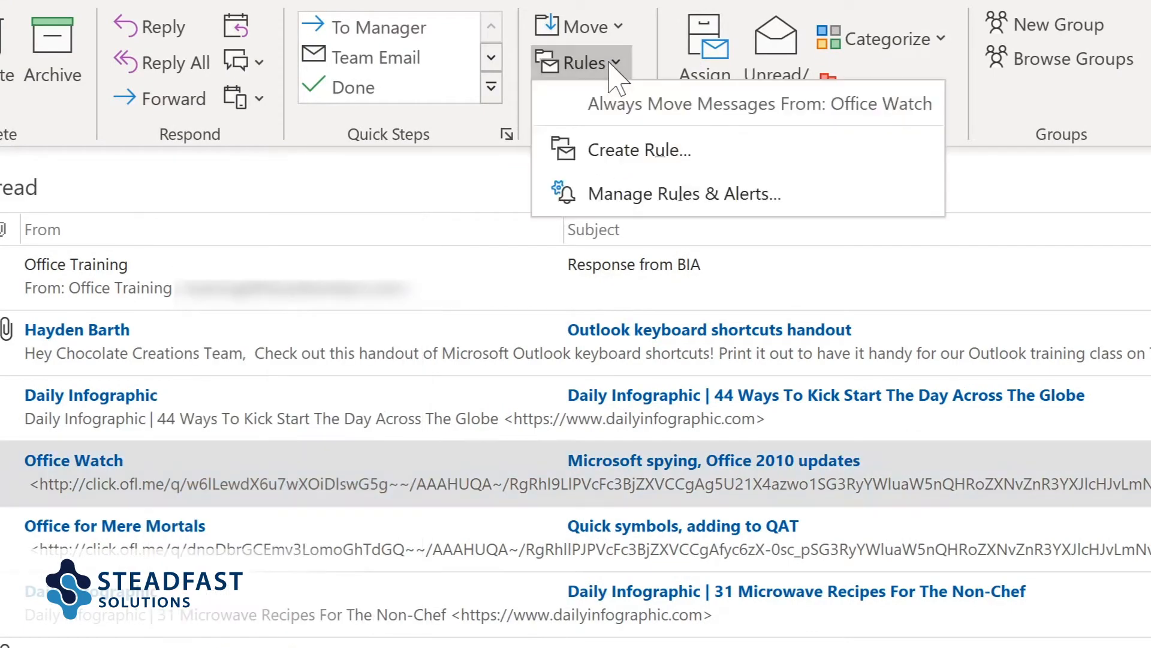
click(603, 147)
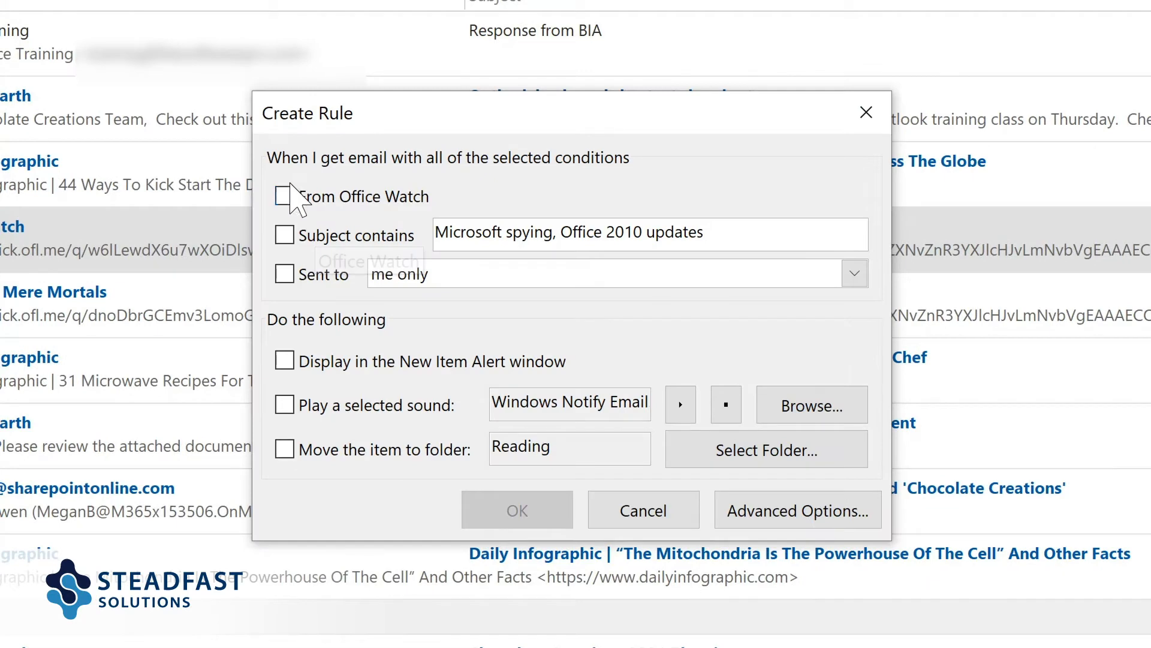
click(288, 198)
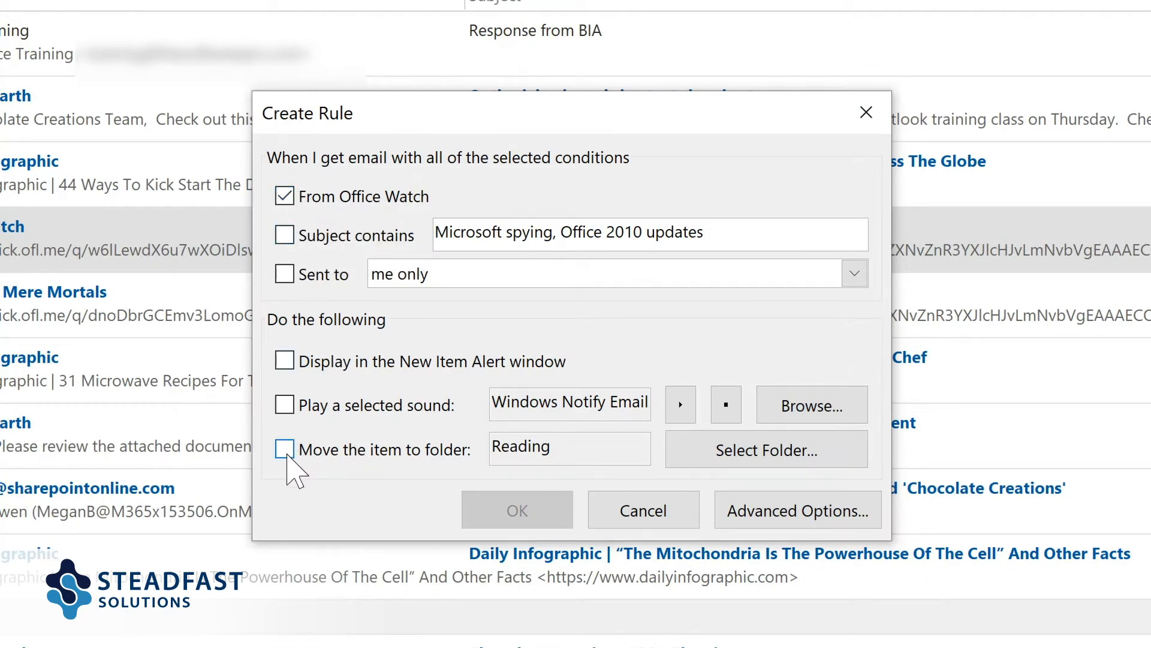
Set the rule to move matching messages to the Tech Newsletters folder.
click(286, 451)
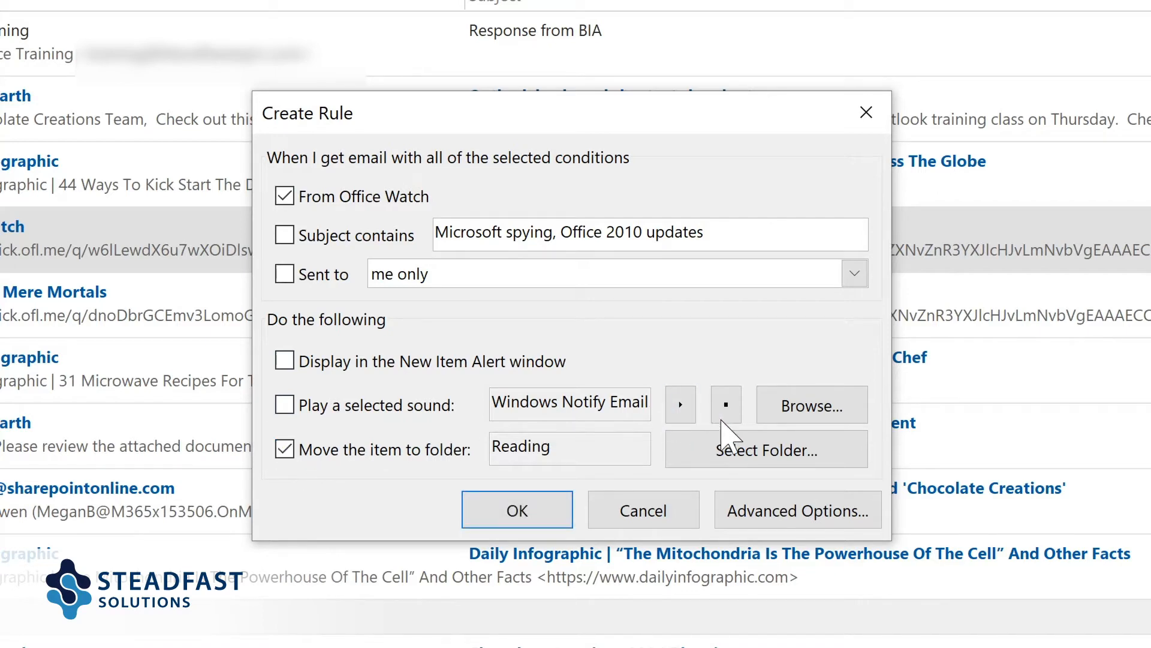
click(743, 459)
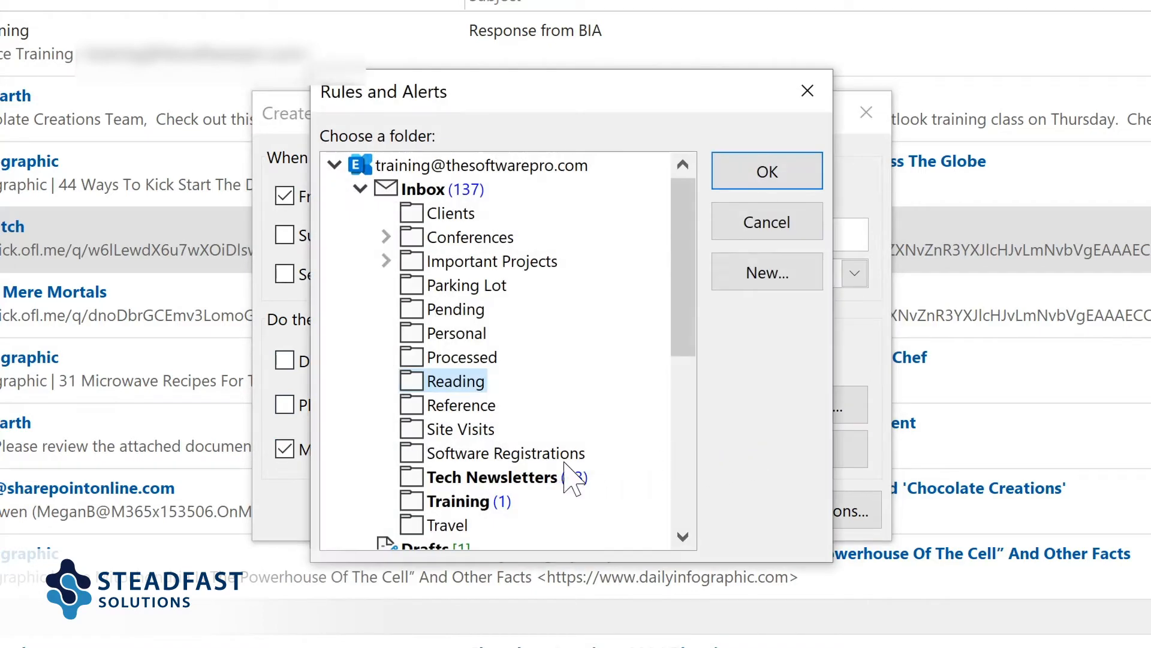
click(480, 477)
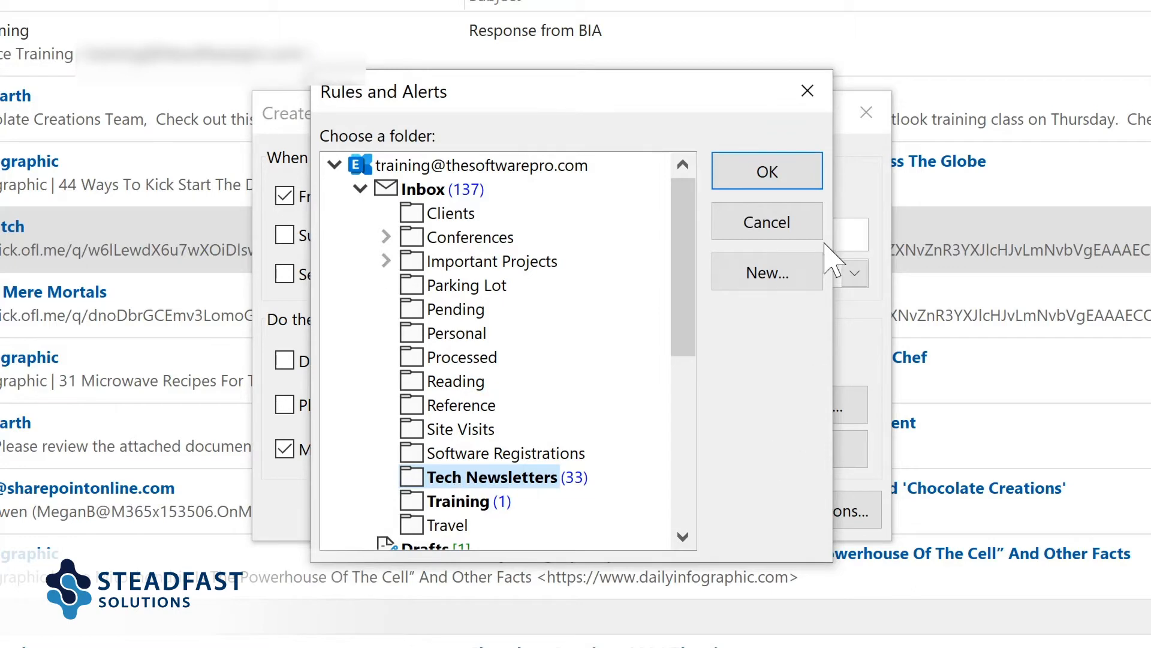
click(774, 173)
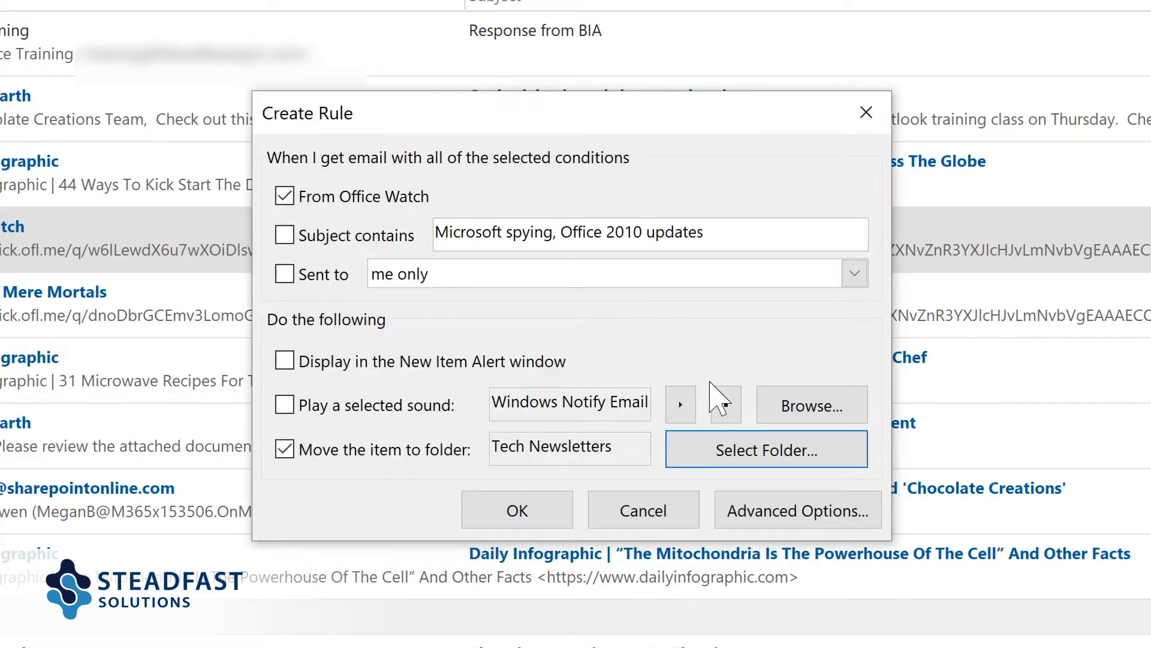
Go through the rule's advanced conditions, actions and exceptions, set it to run now on messages already in the Inbox, and finish it.
click(864, 517)
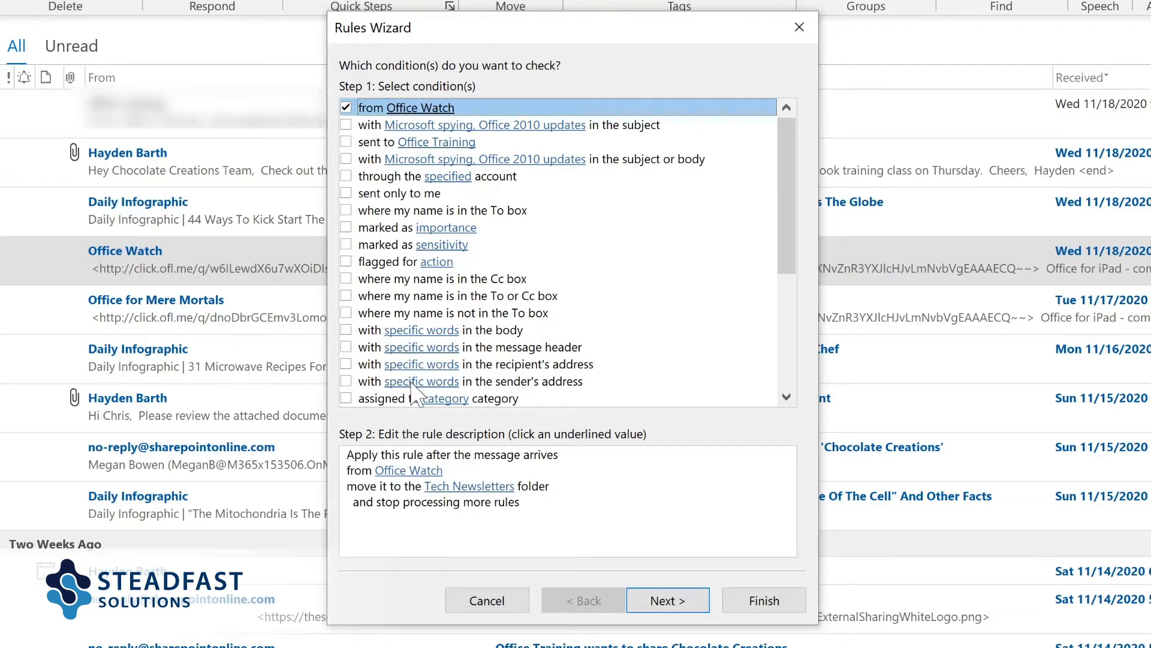
click(662, 601)
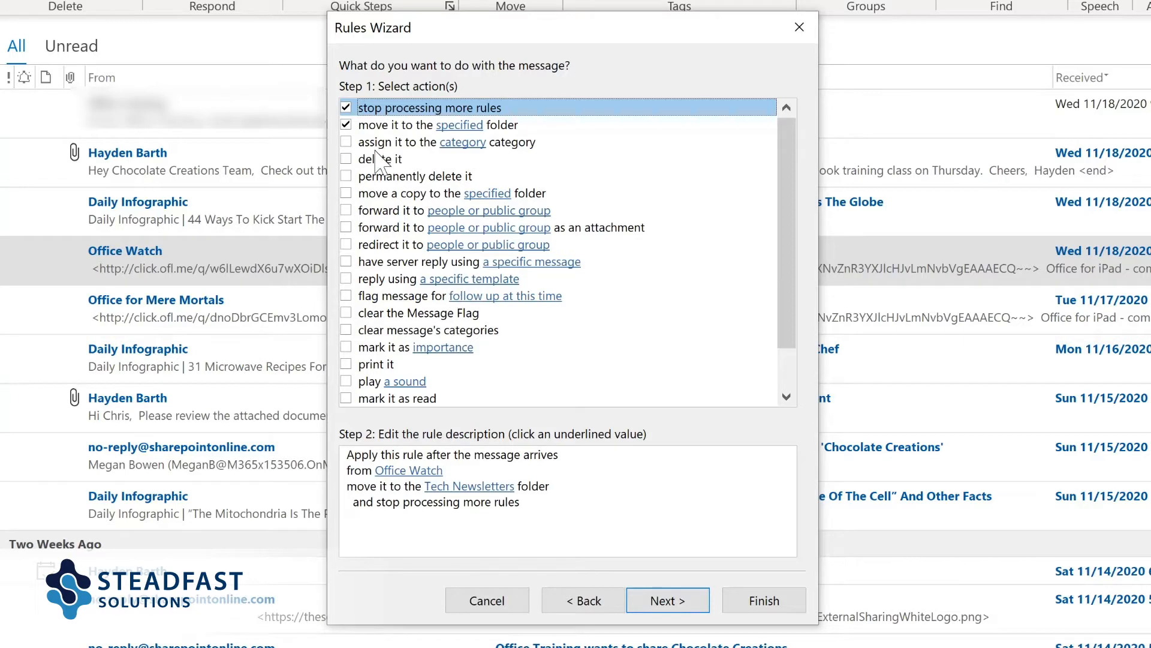
click(664, 602)
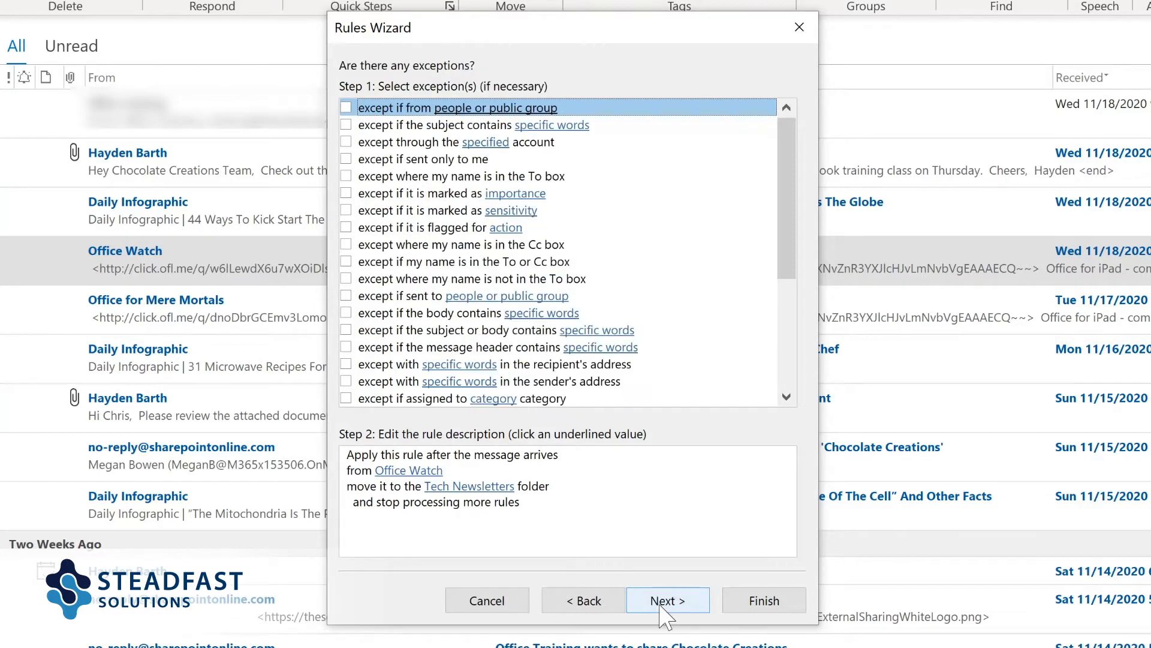
click(663, 602)
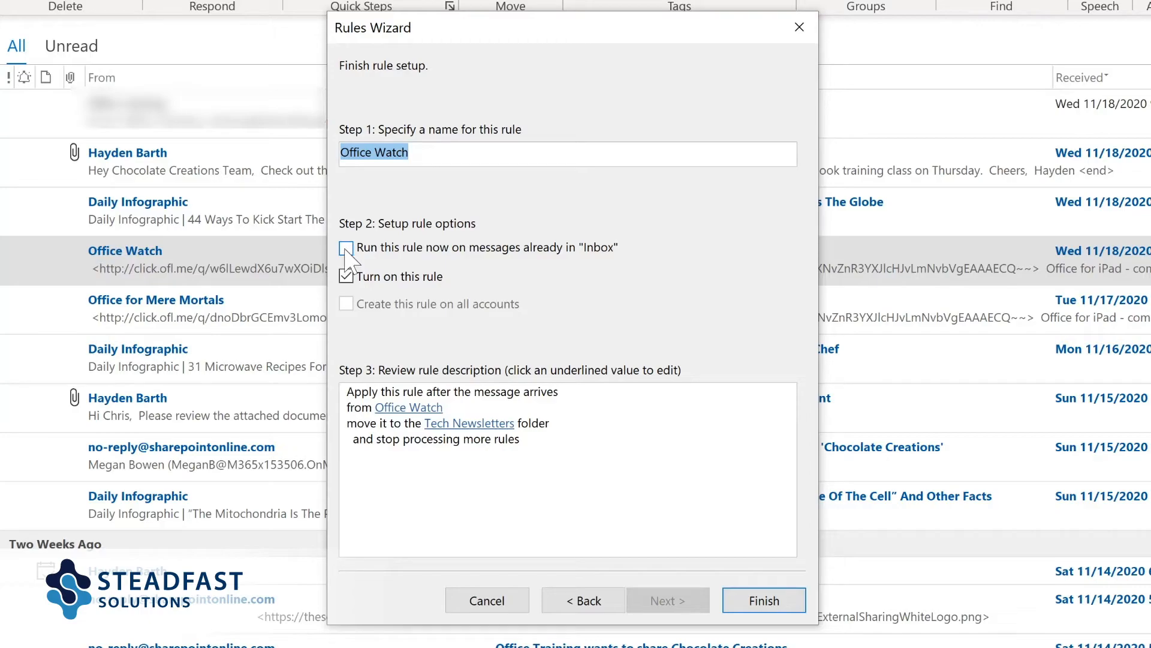
click(346, 249)
click(753, 600)
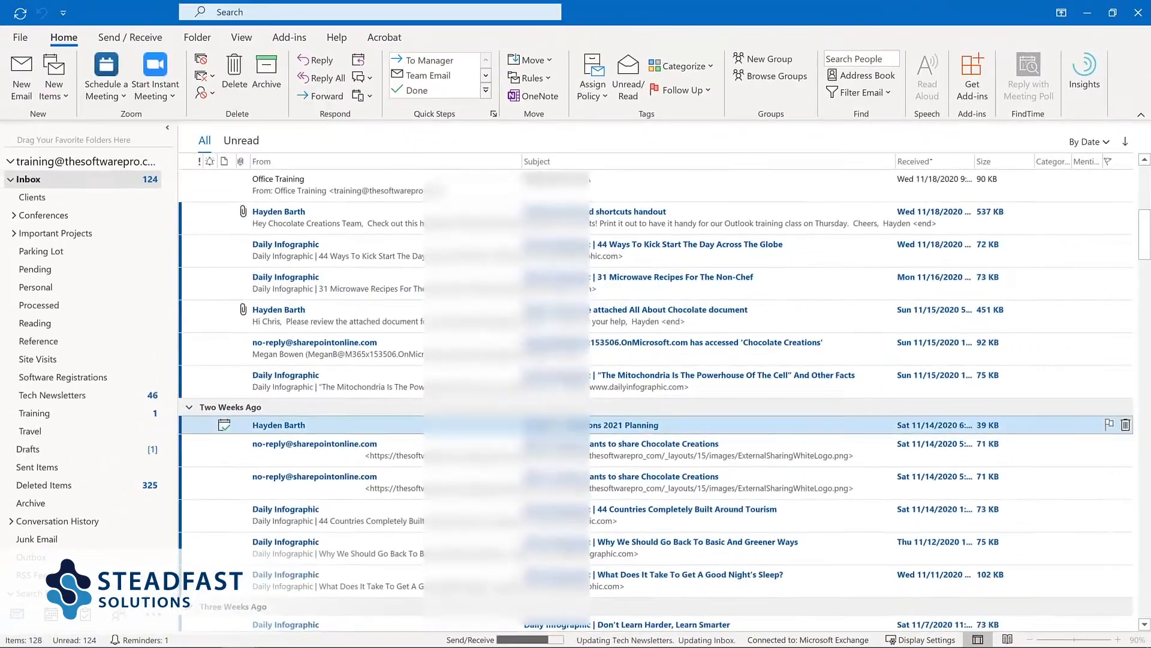
Check the messages in the Tech Newsletters folder and open the rules and alerts manager.
click(85, 397)
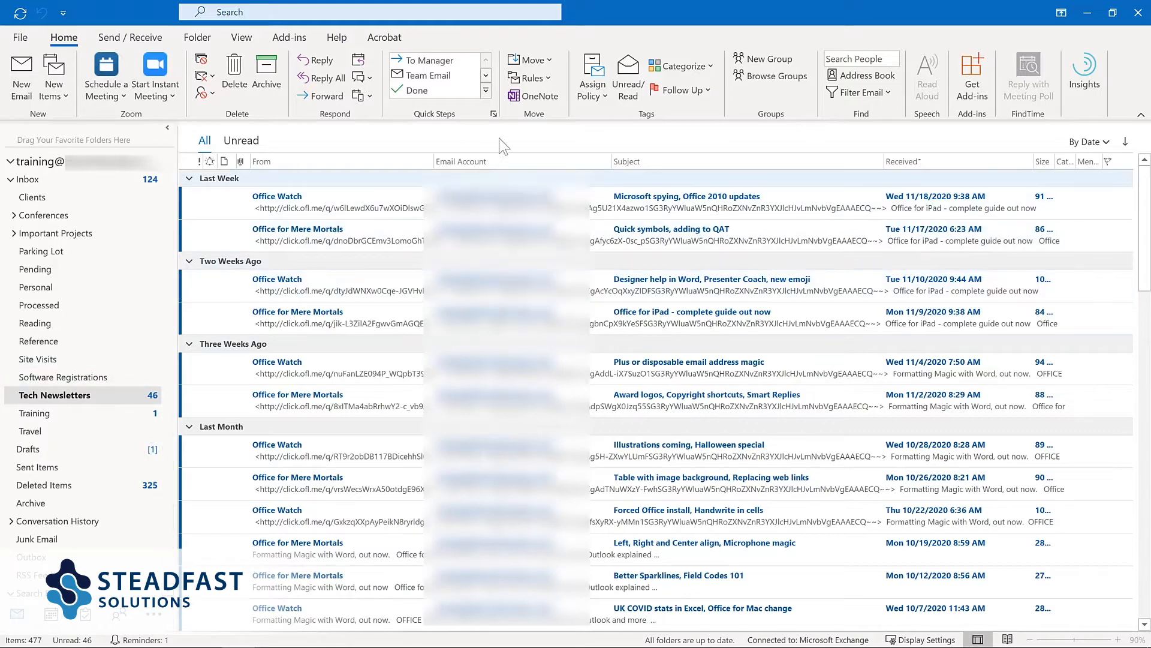
click(532, 78)
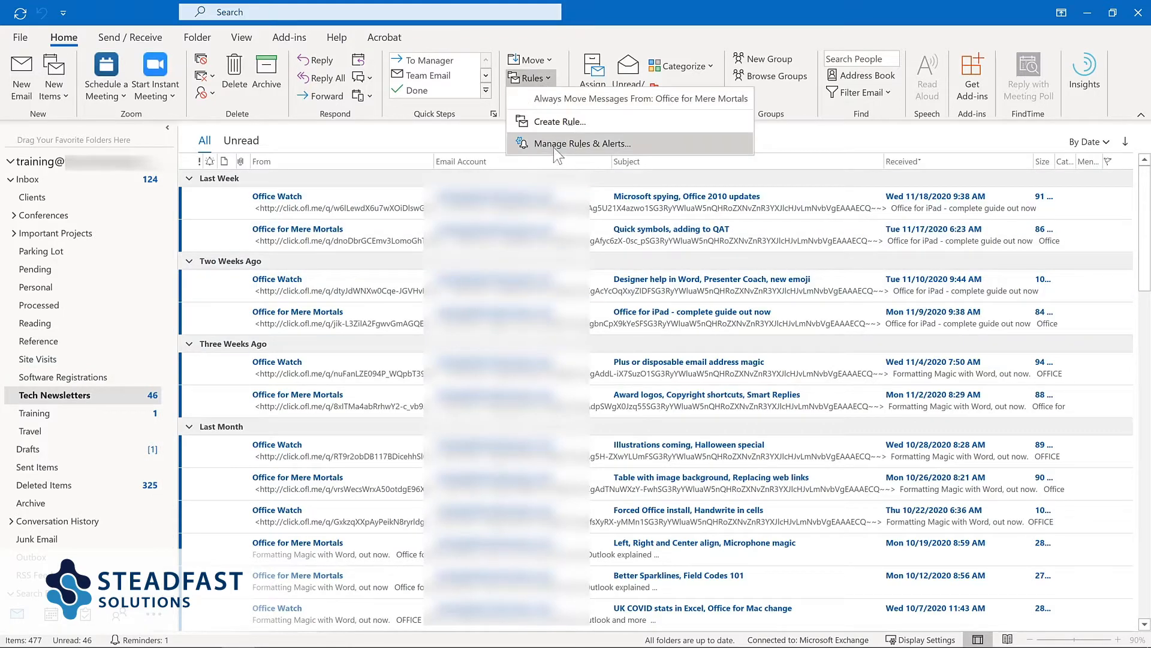
click(552, 143)
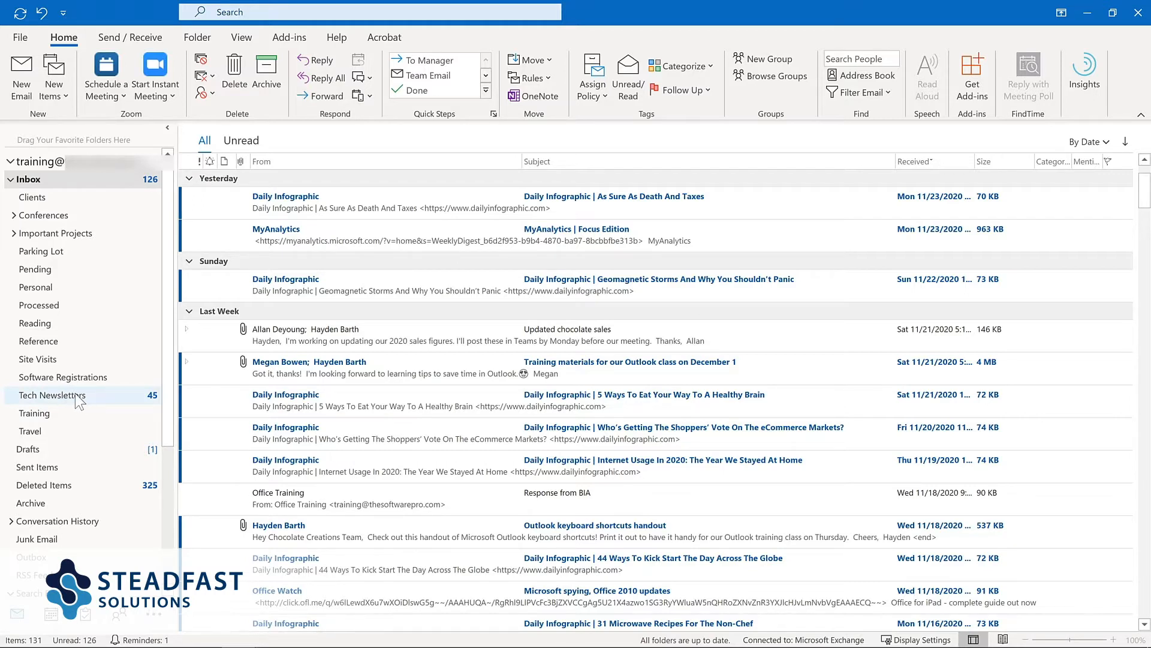
Add the Tech Newsletters, Training and Important Projects folders to Favorites.
drag(79, 401, 78, 136)
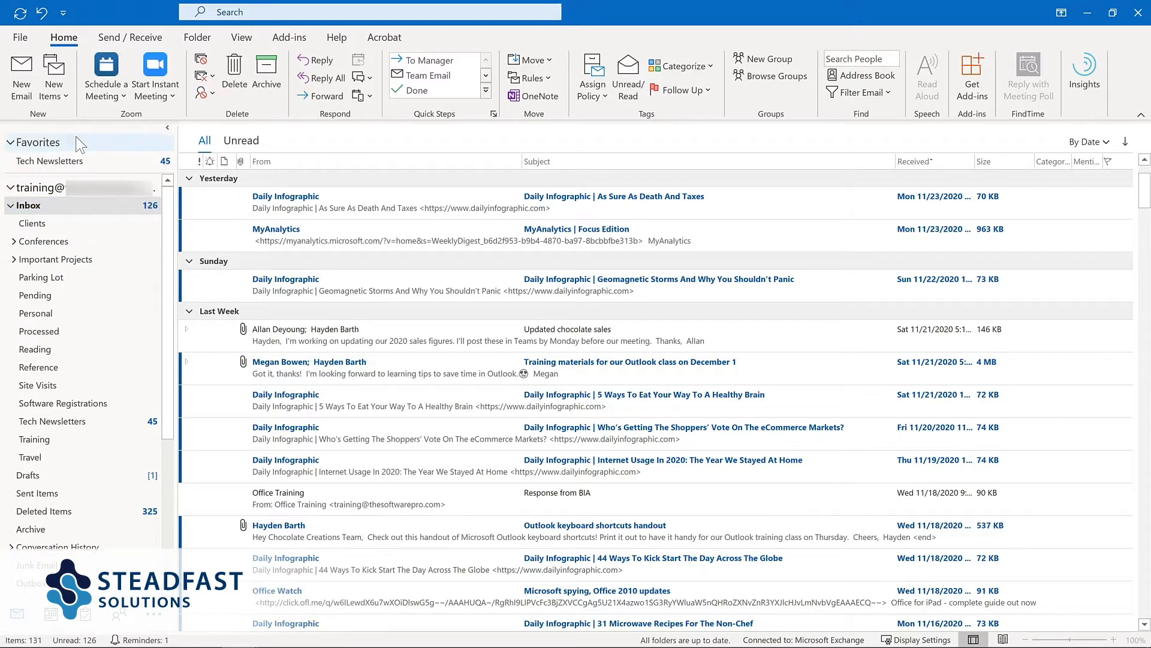
right_click(58, 439)
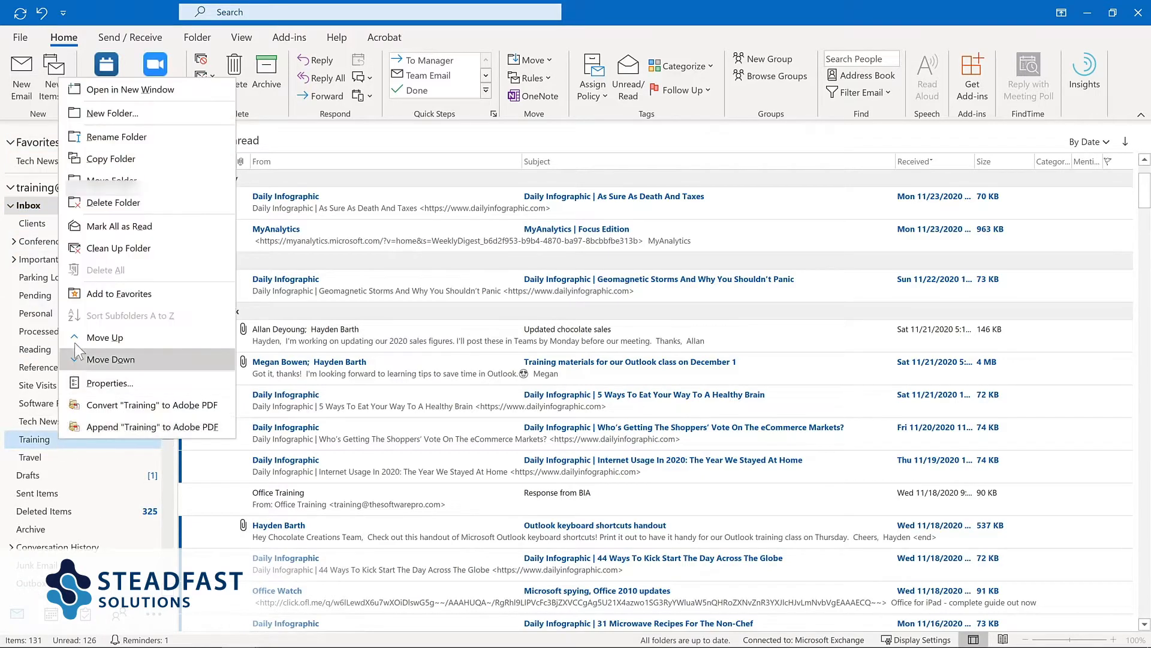
click(103, 293)
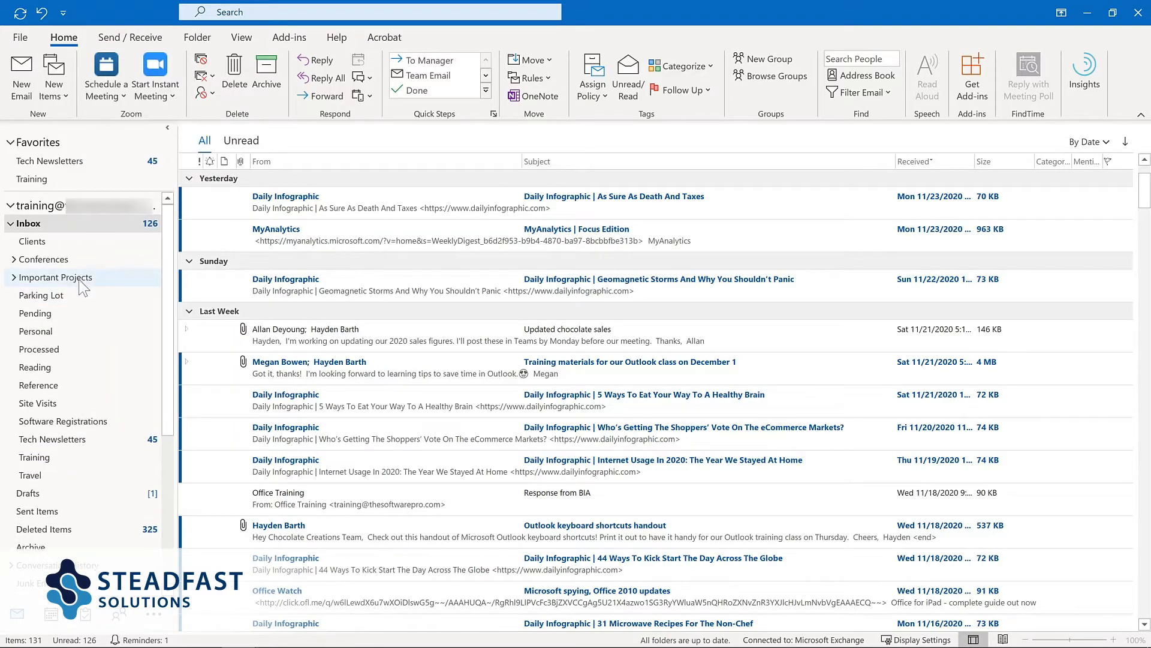
click(83, 279)
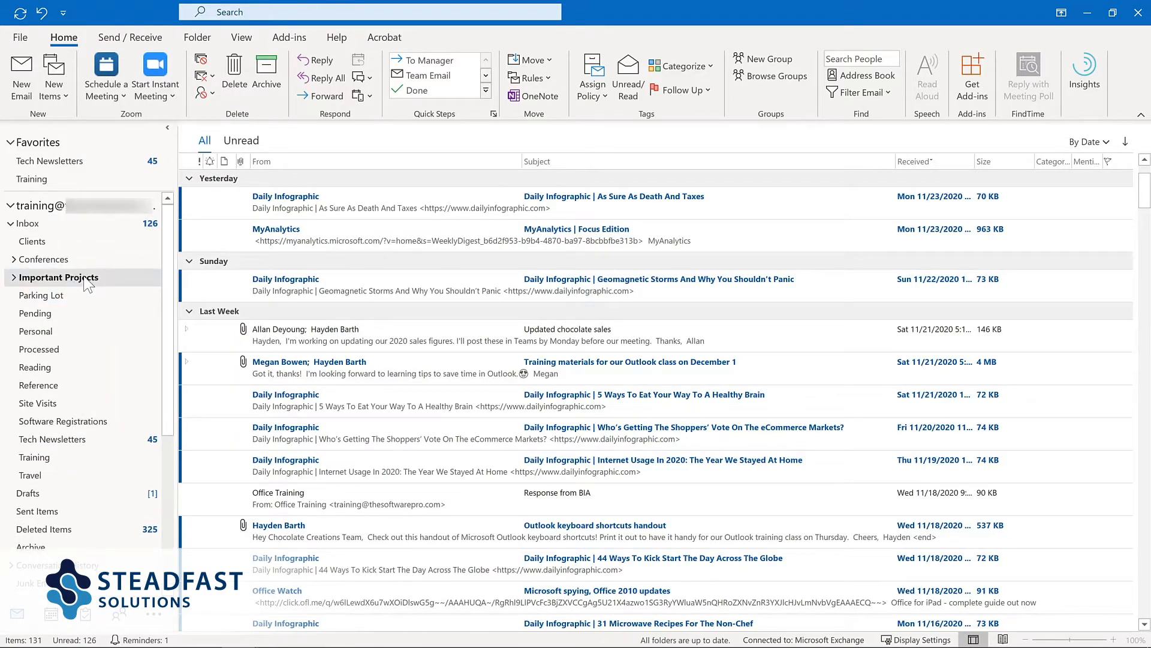
click(198, 39)
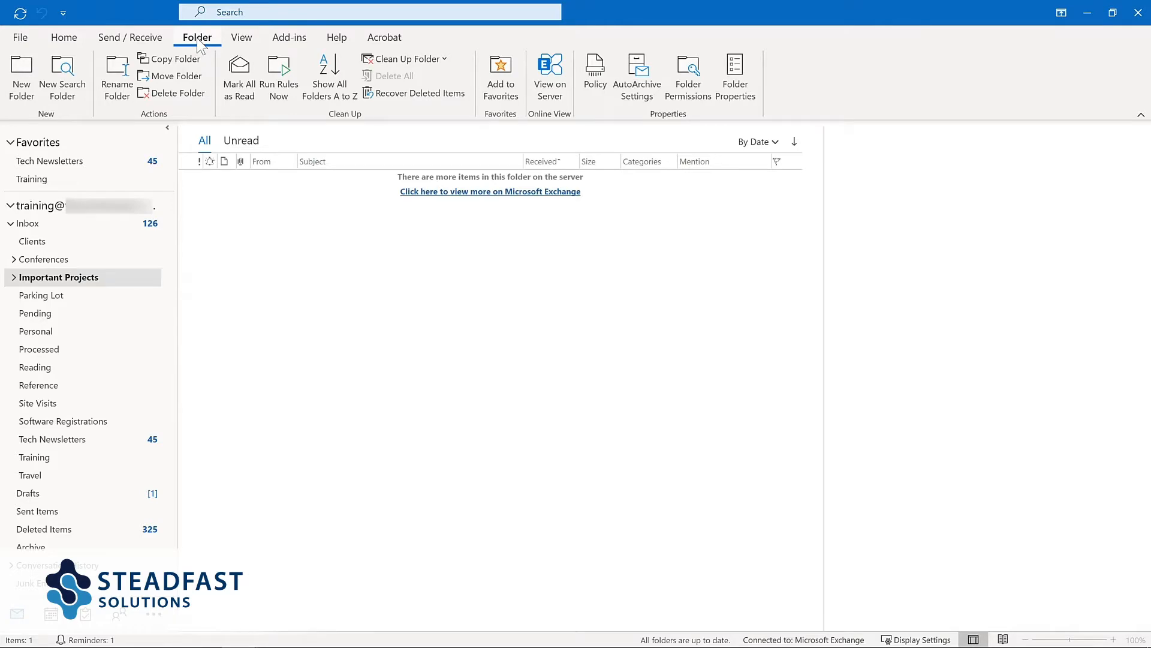
click(492, 87)
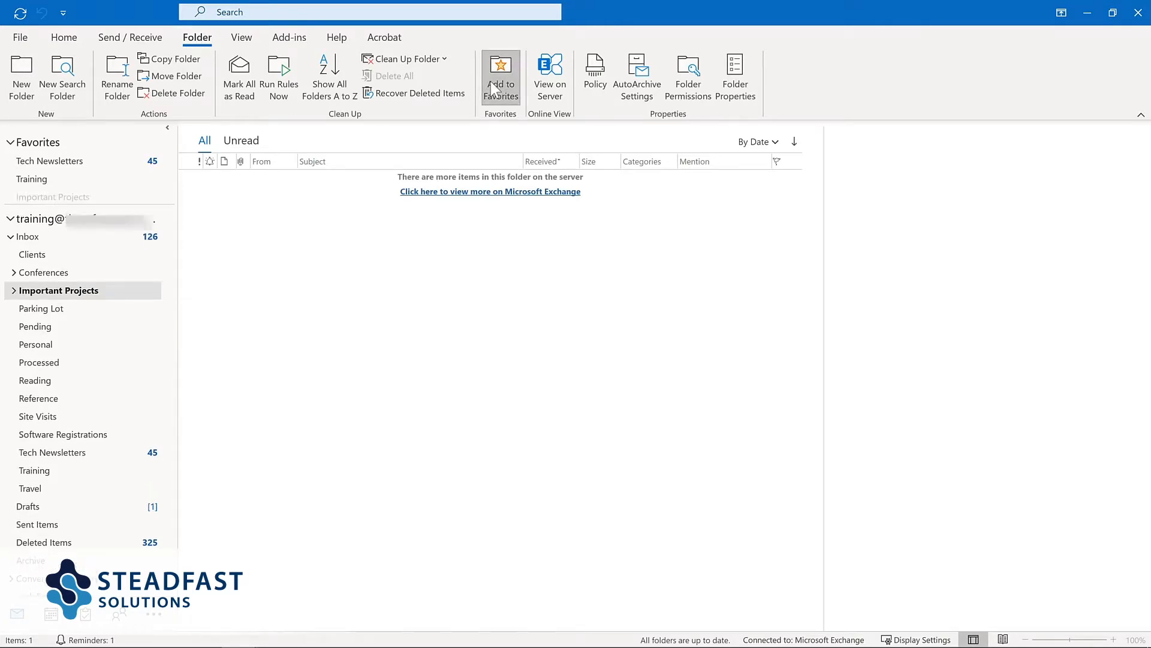
Reorder Favorites so Tech Newsletters comes last, and remove Important Projects from Favorites.
click(50, 162)
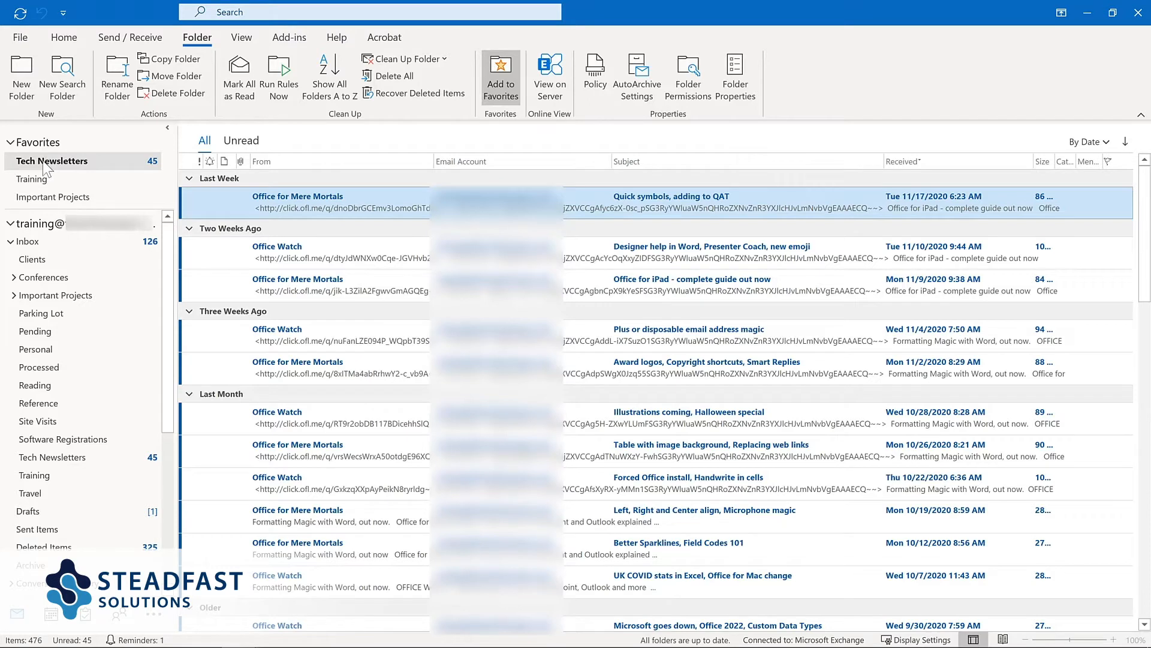
drag(46, 171, 46, 203)
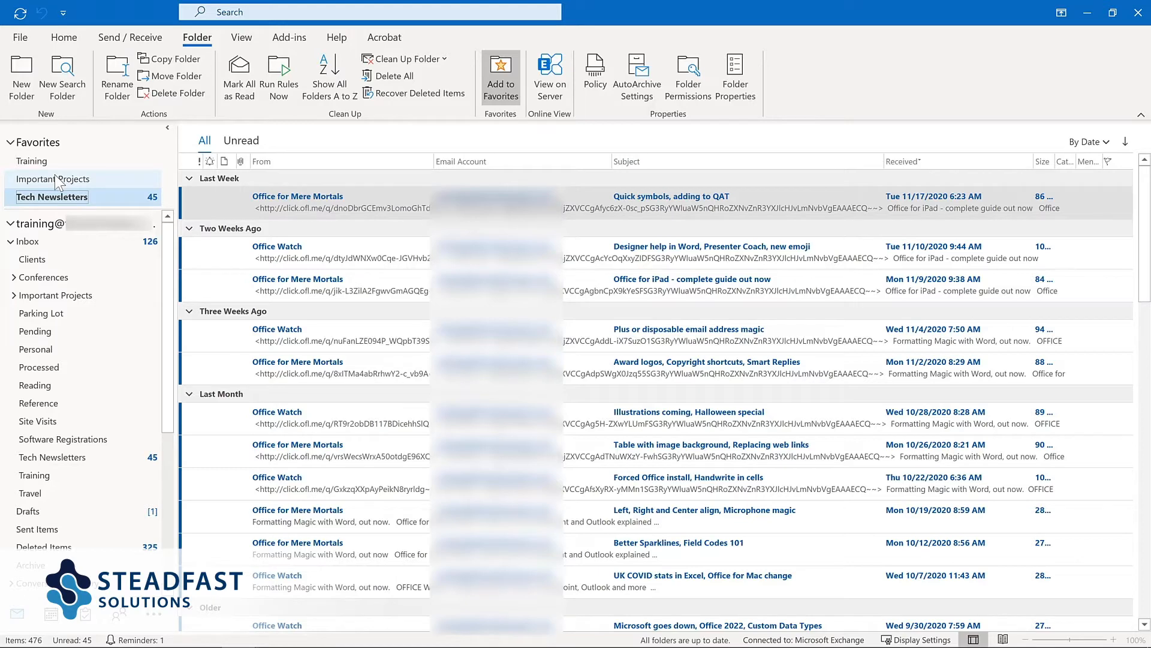
right_click(55, 180)
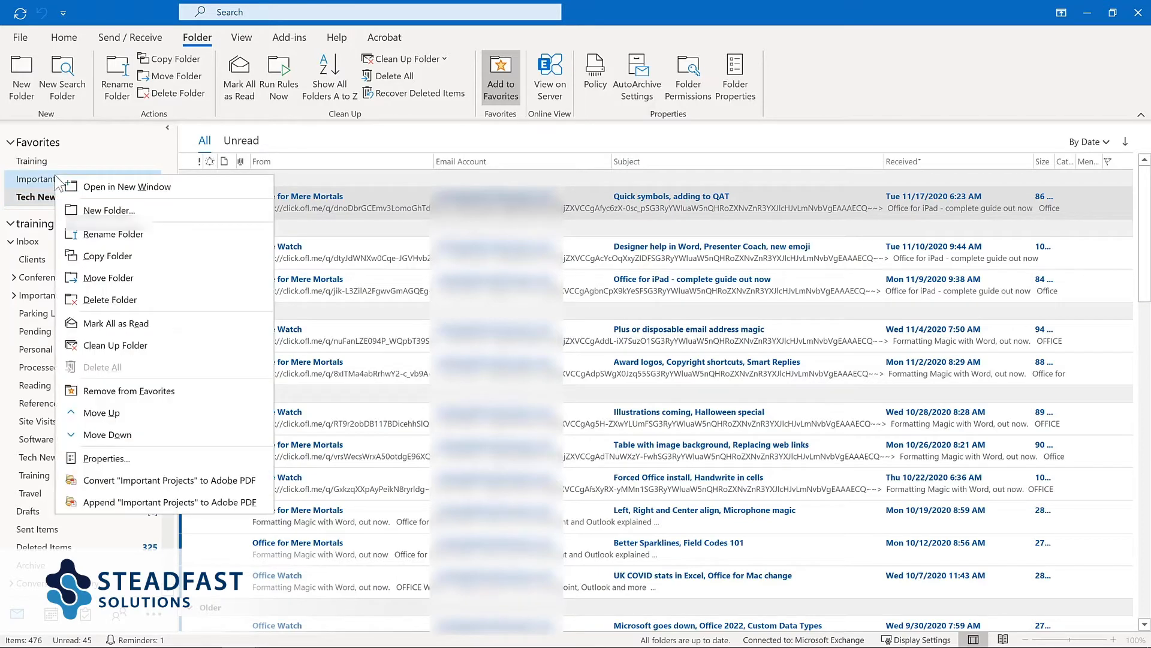
click(118, 387)
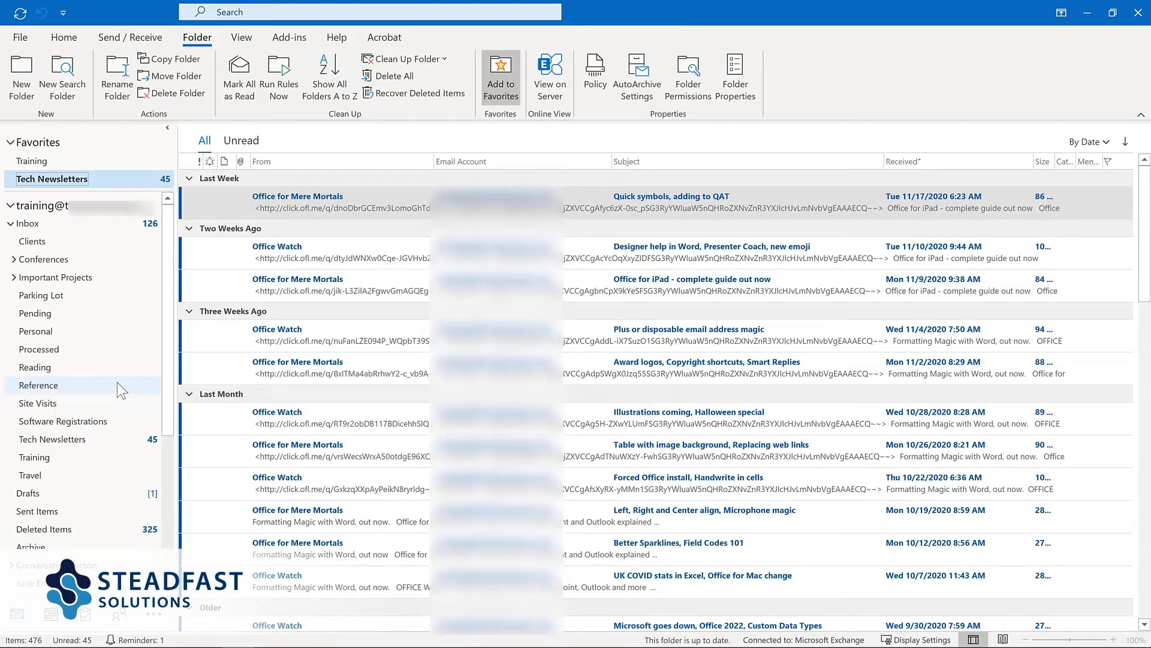
Go to the Inbox and move the Office Watch message "Microsoft spying, Office 2010 updates" into the Tech Newsletters favorite folder.
key(ctrl+shift+i)
drag(278, 358, 93, 181)
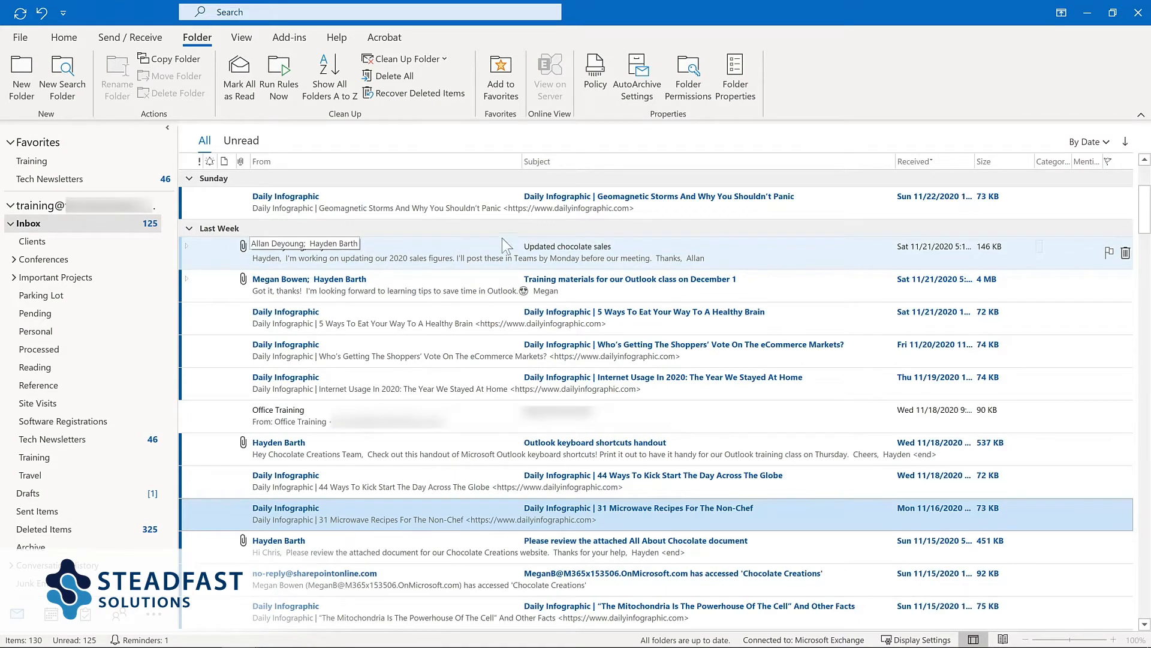
Flag the "Updated chocolate sales" message for follow-up starting Monday, November 30, 2020, with a reminder that day at 8:00 AM.
click(1110, 256)
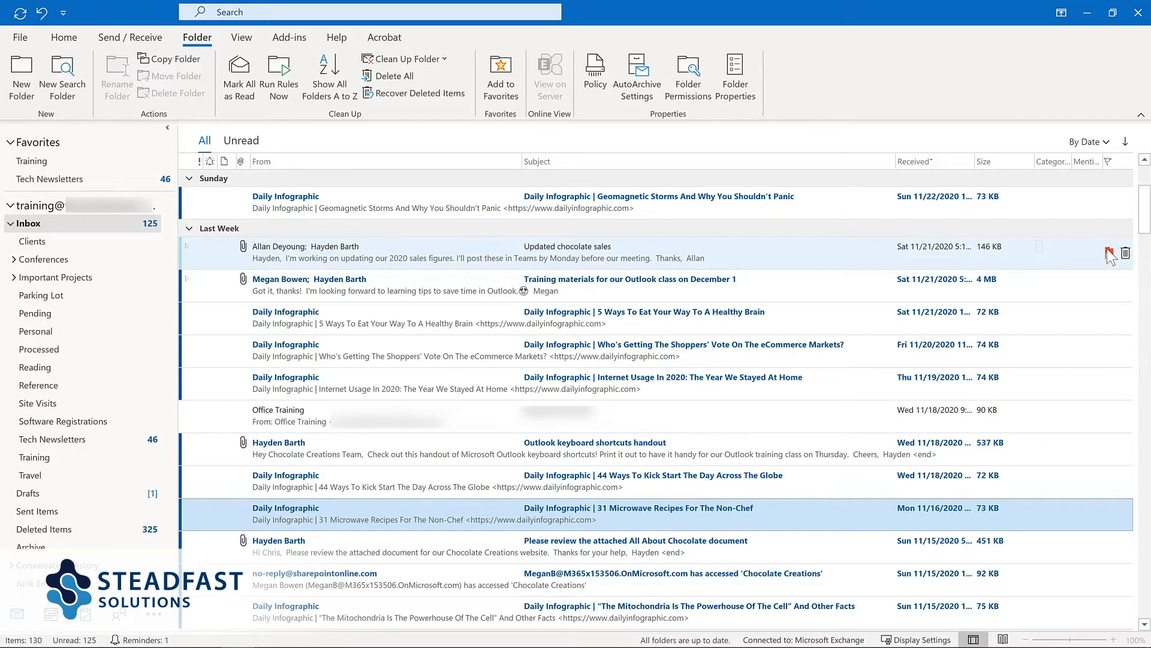
right_click(1110, 257)
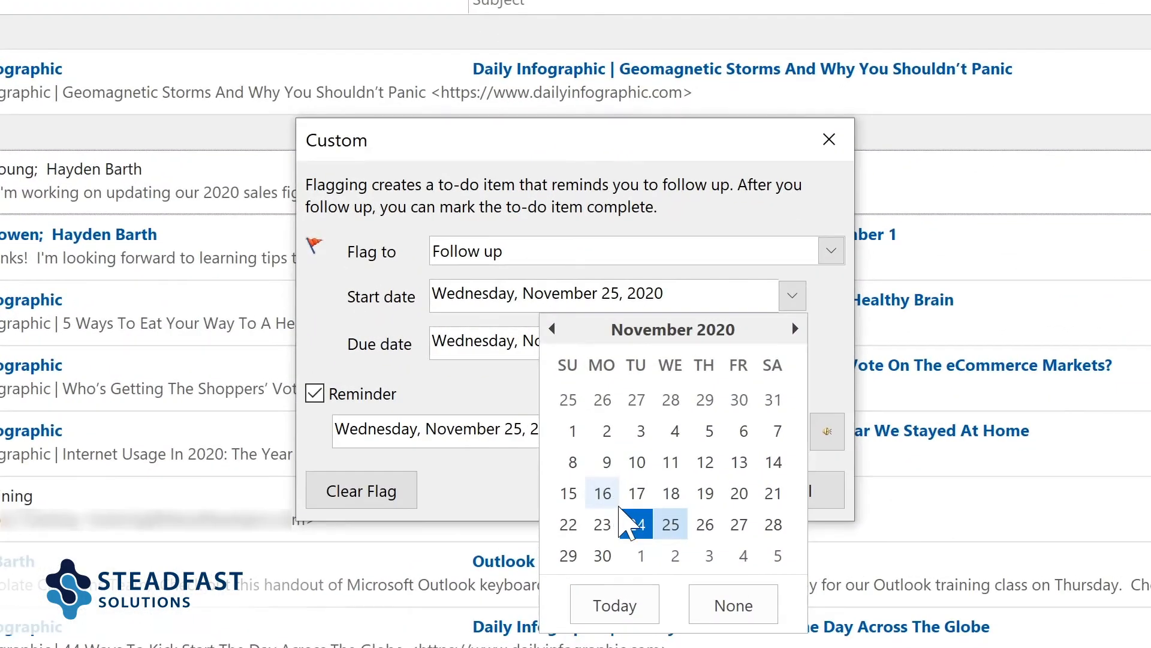
click(603, 556)
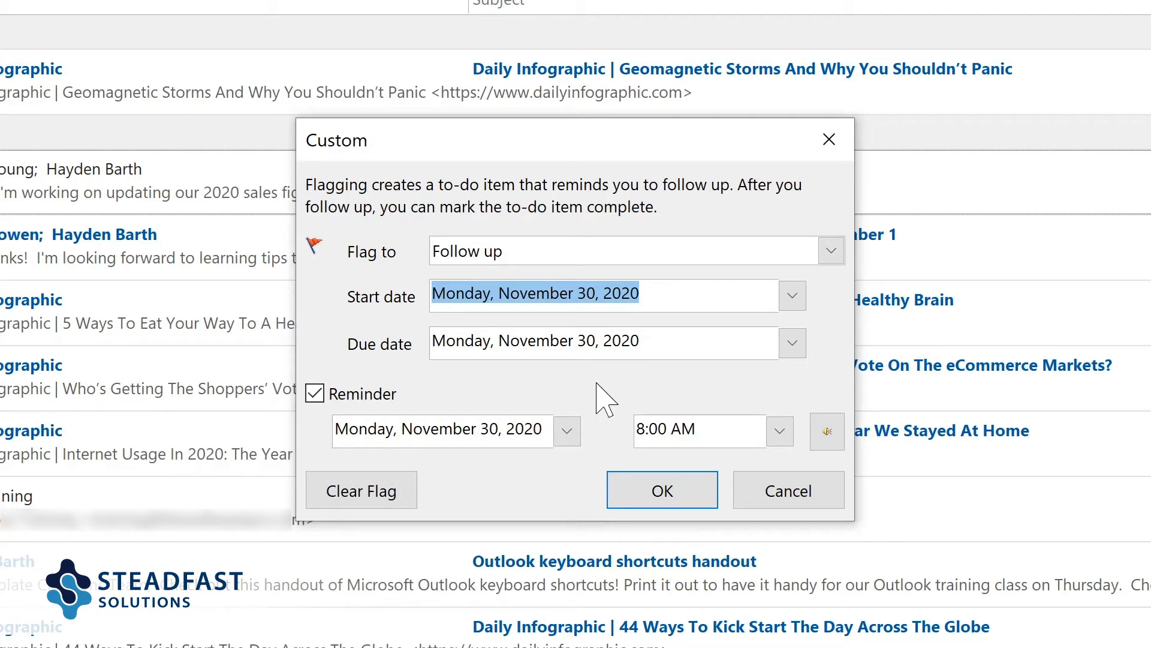
click(663, 491)
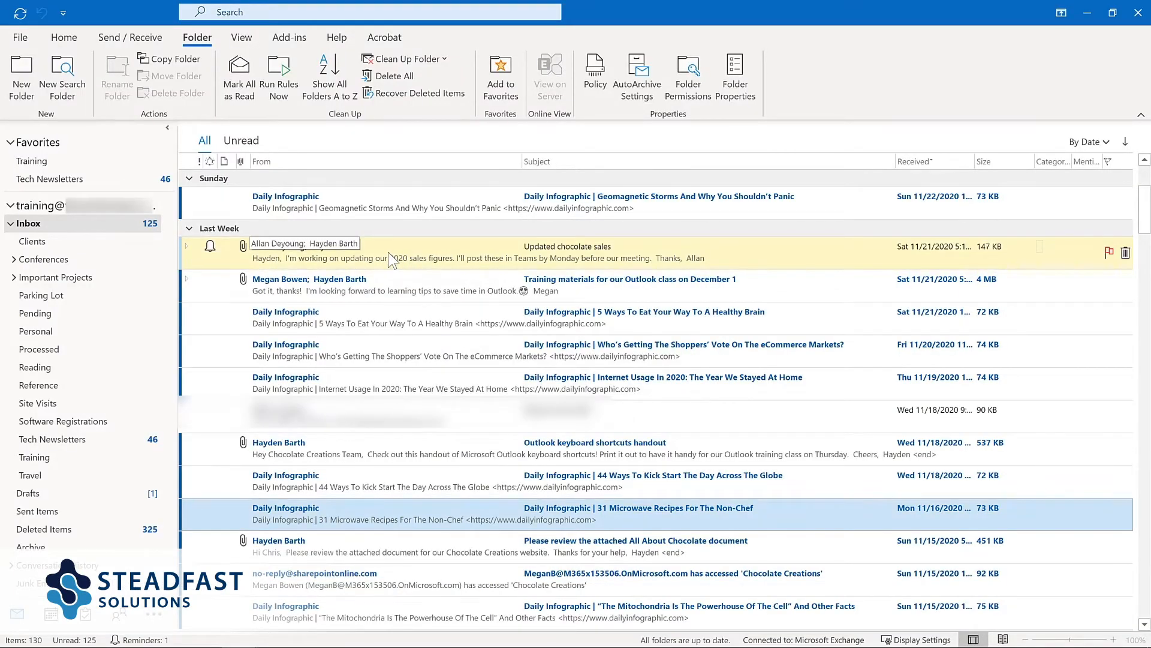
Open the flagged "Updated chocolate sales" message, review its follow-up options, and close it.
double_click(391, 259)
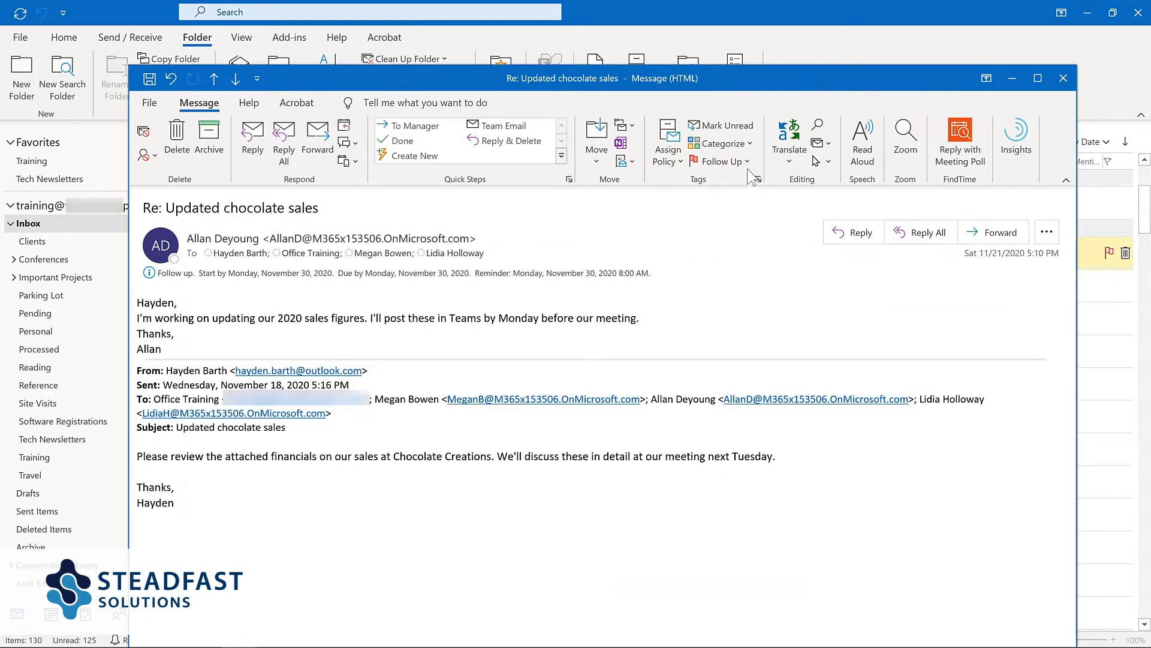
click(746, 162)
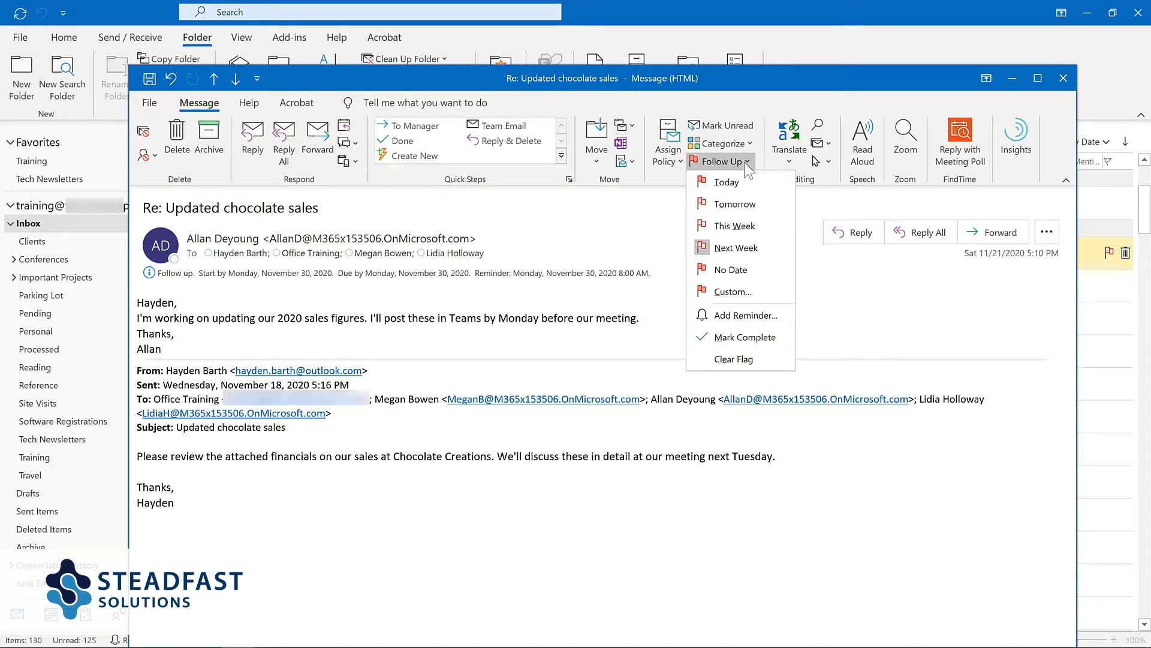
click(1063, 78)
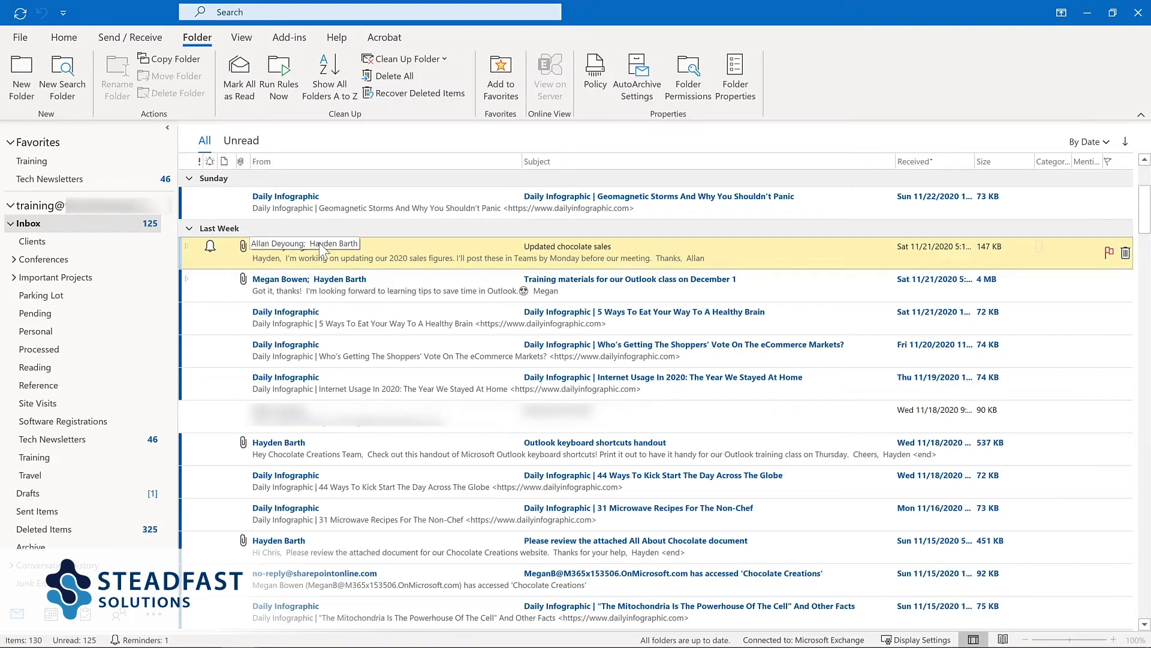
scroll(319, 243, down, 3)
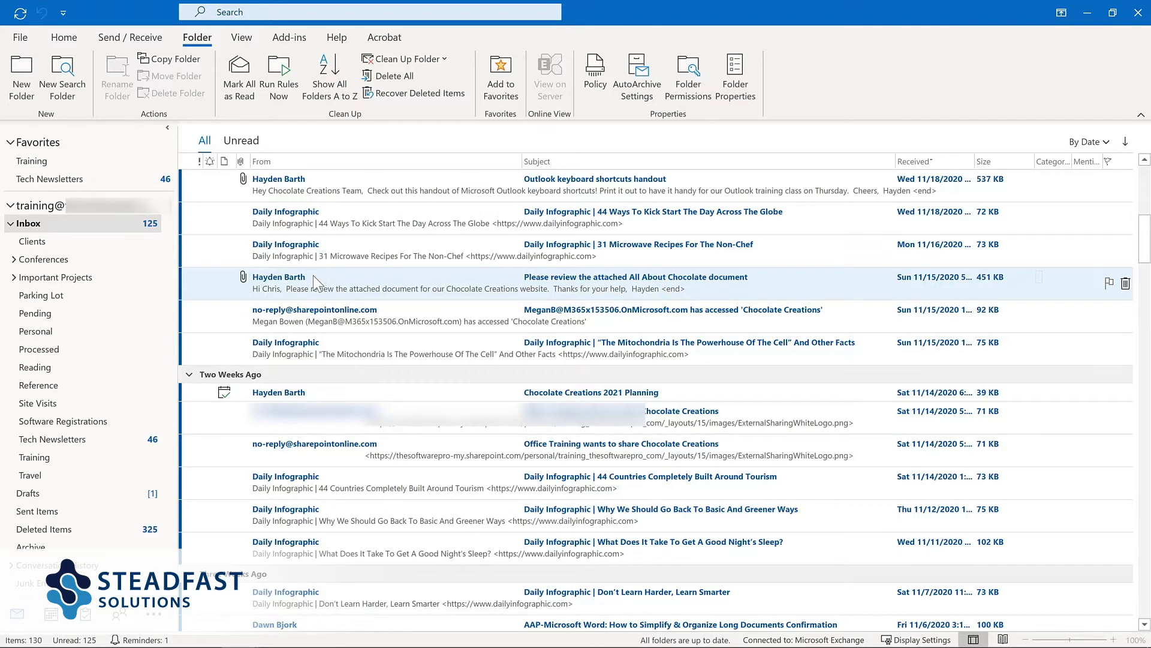
drag(314, 276, 86, 615)
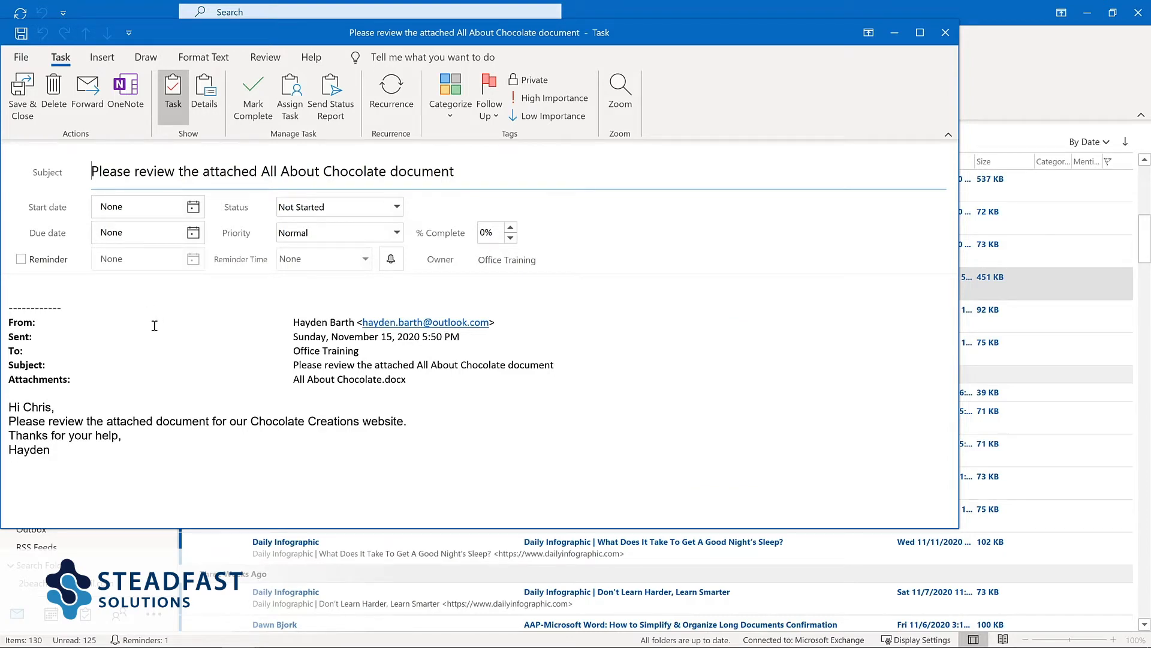
key(Escape)
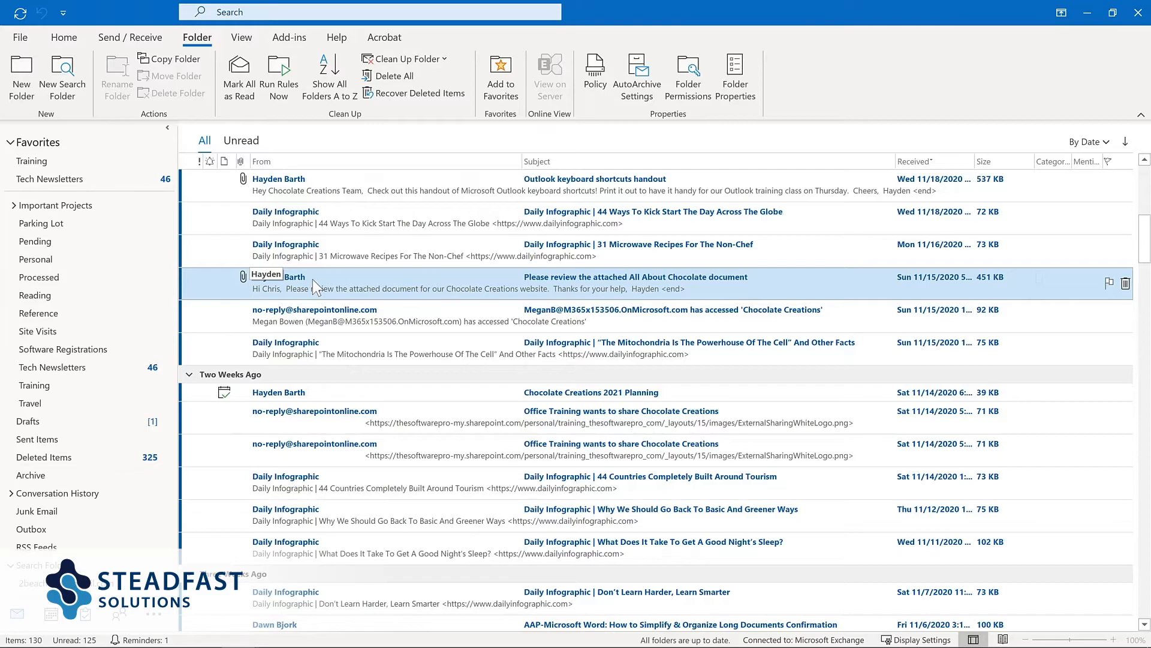
Copy the "Please review the attached All About Chocolate document" message as a task with attachment, starting Thursday, December 3, 2020, with a reminder.
drag(312, 279, 171, 546)
drag(108, 568, 81, 613)
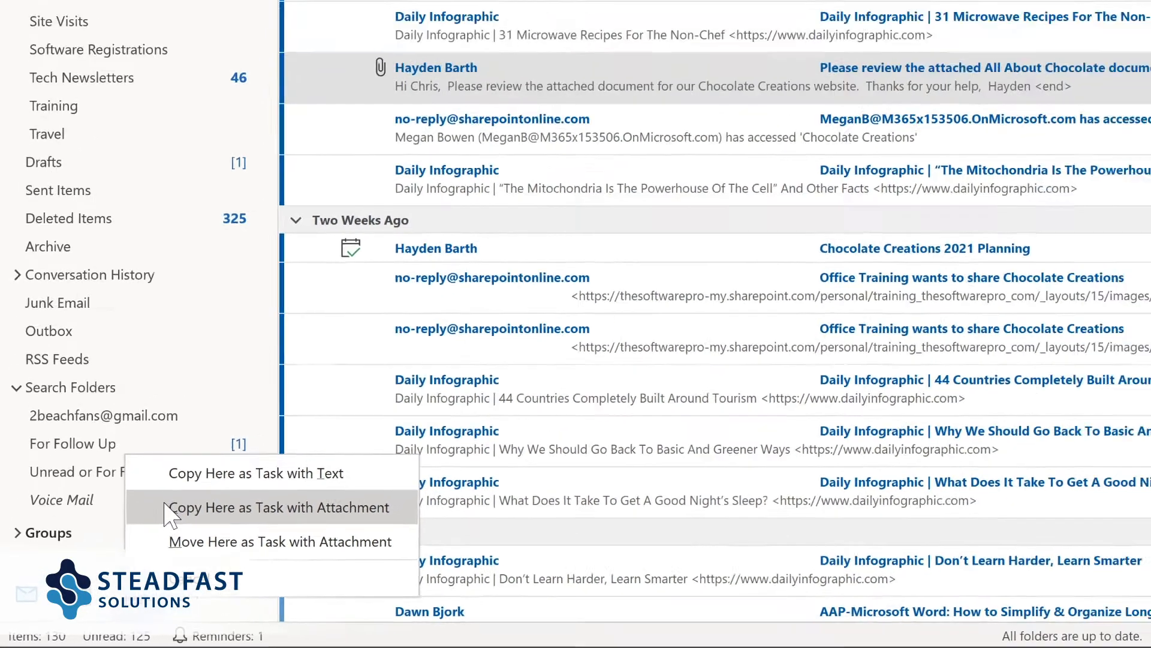
click(211, 468)
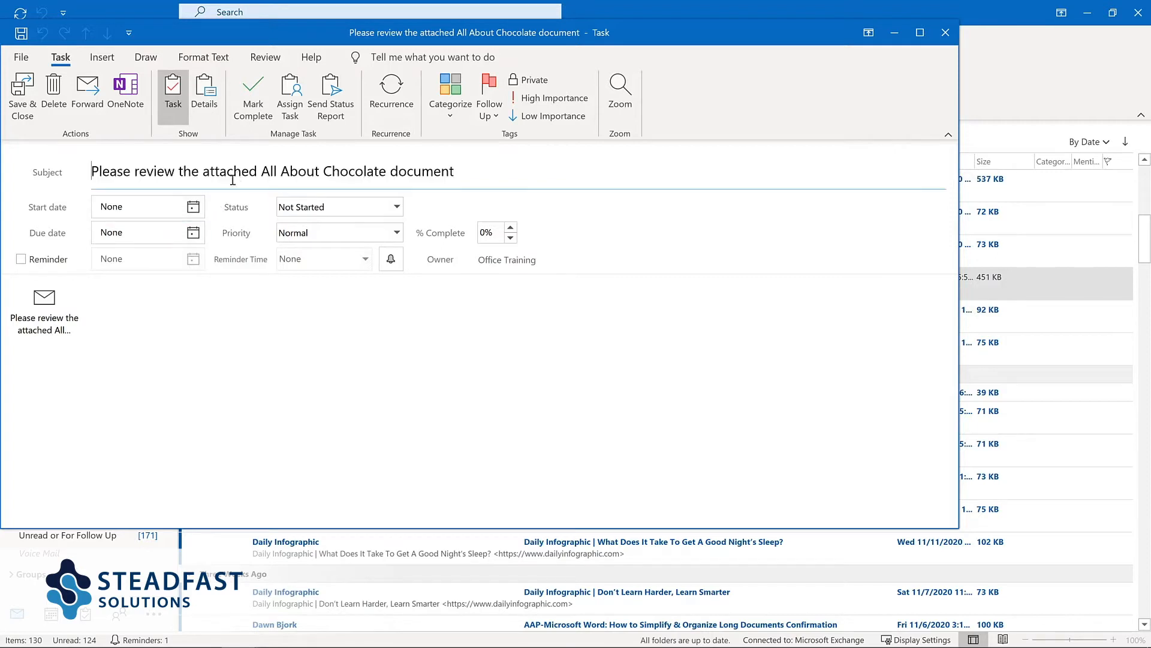
click(193, 207)
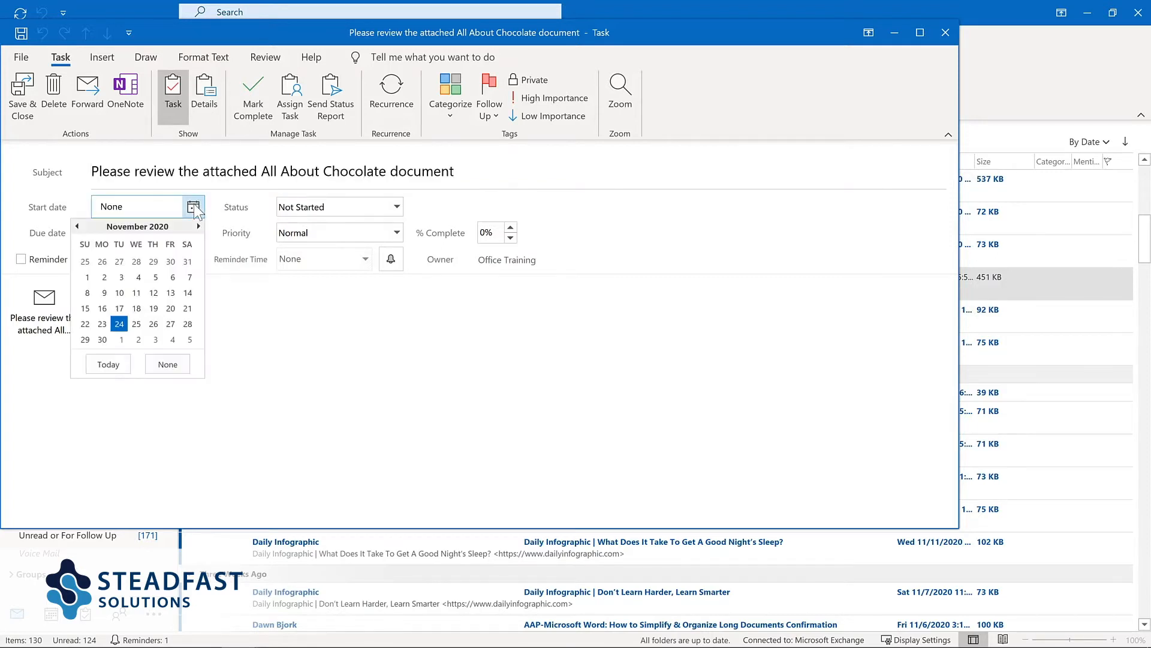
click(155, 340)
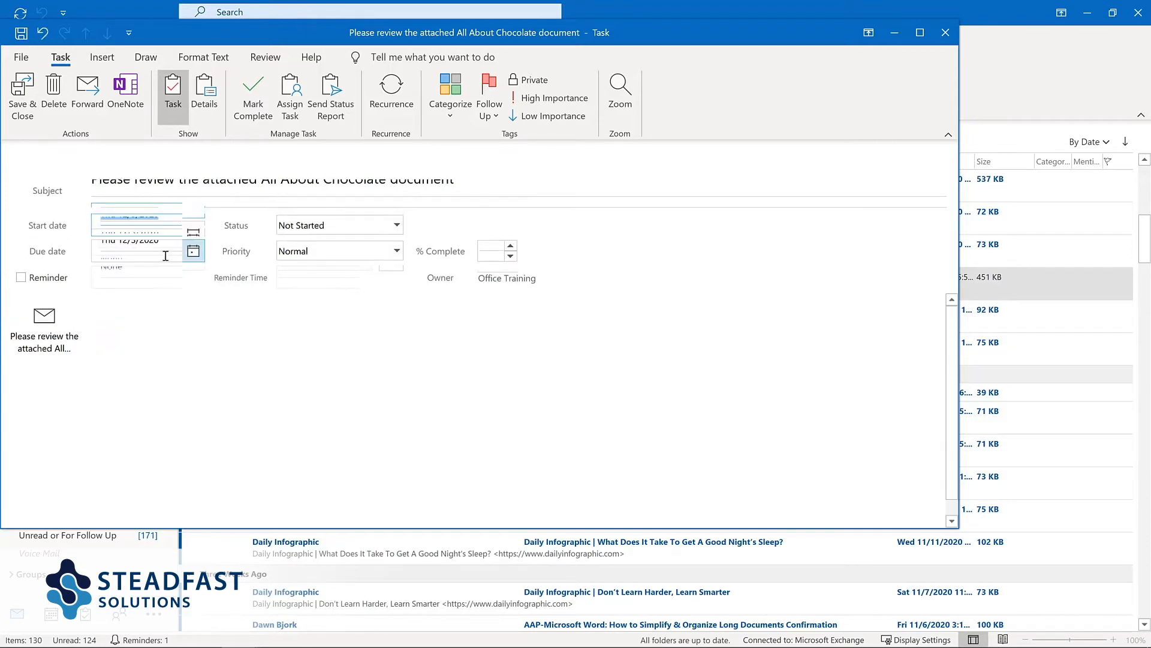
click(22, 277)
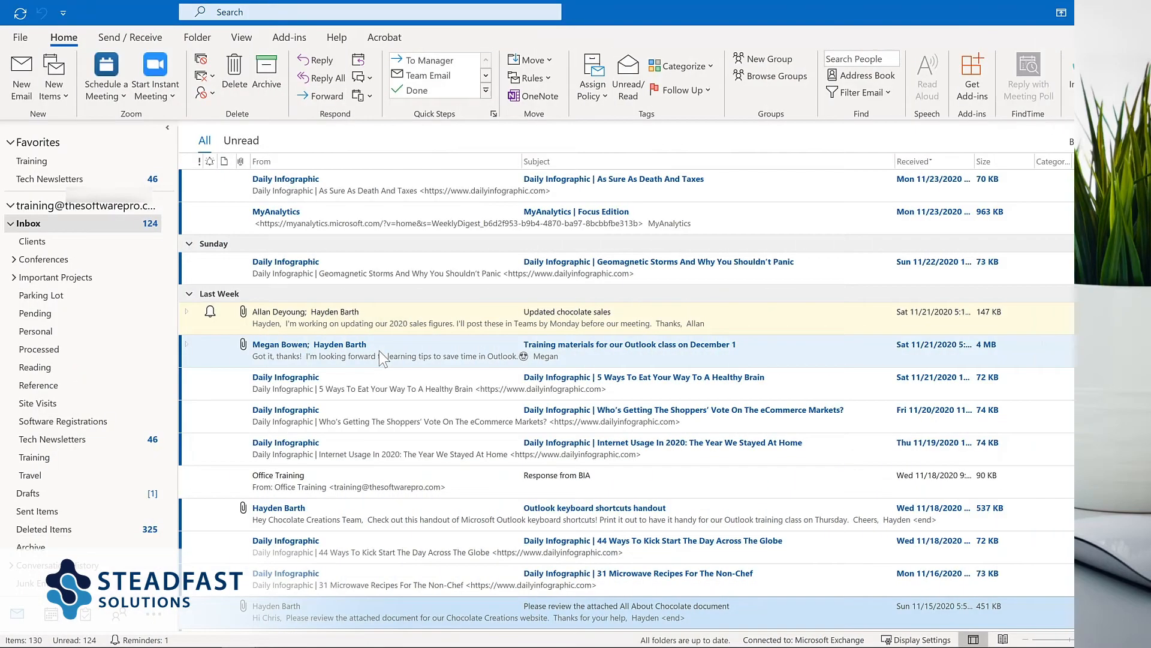
Send a meeting invitation from the training materials message, titled "Review materials for Outlook training", Monday 11/30/2020, 11:00 AM to 12:00 PM, location Virtual.
click(255, 358)
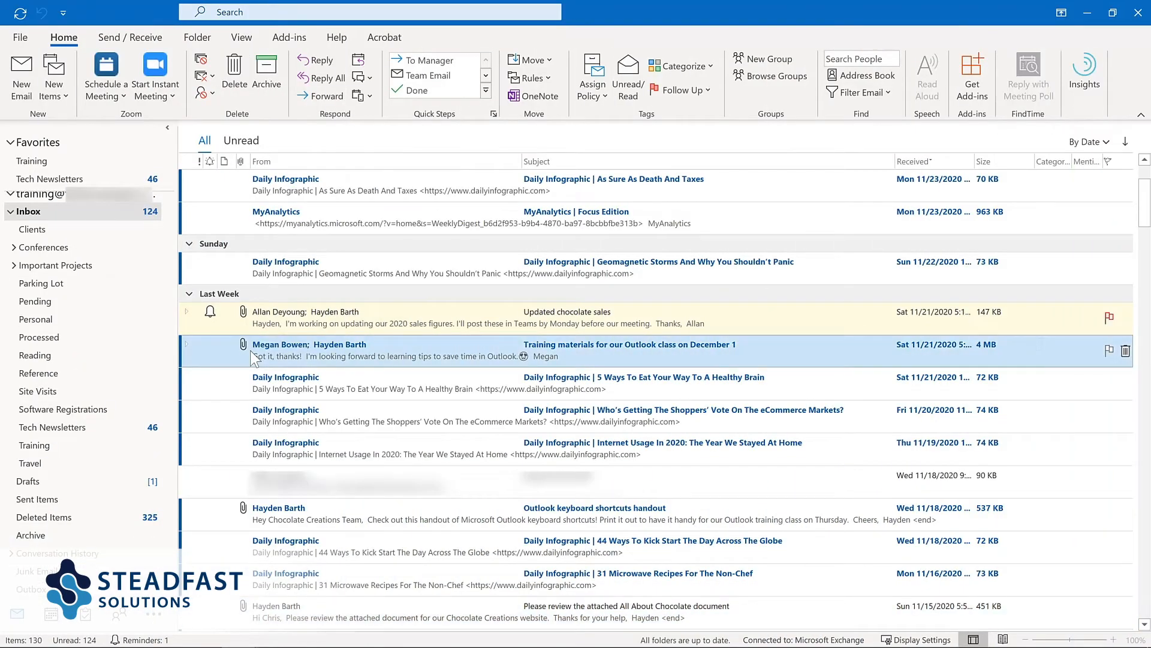
drag(238, 354, 51, 613)
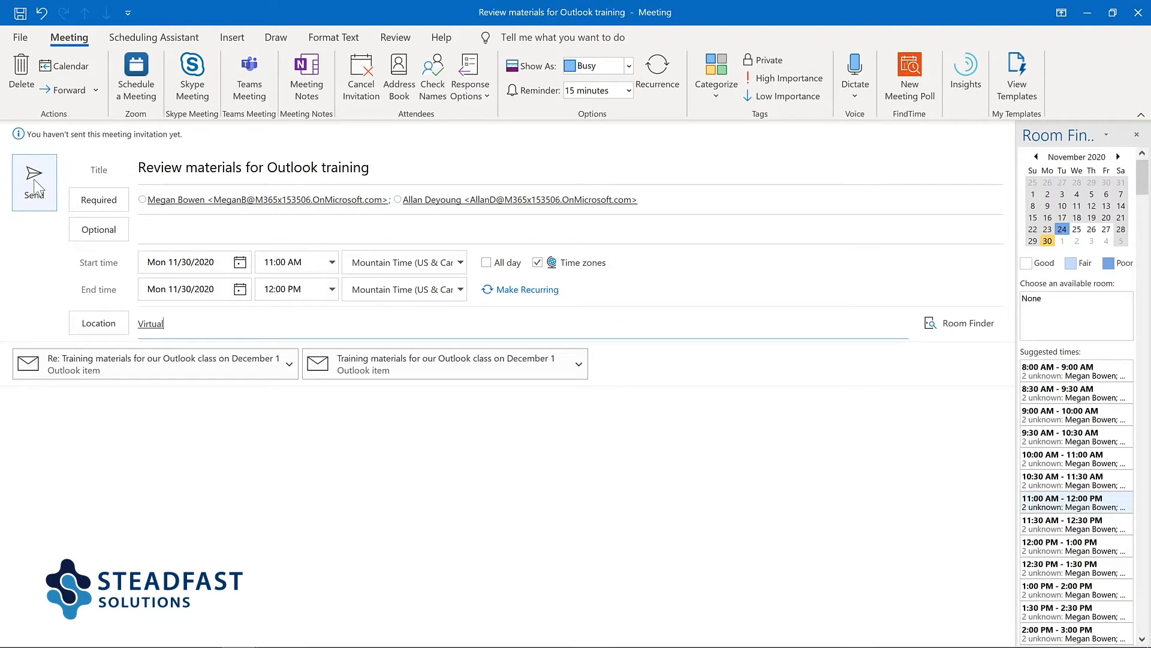
click(34, 183)
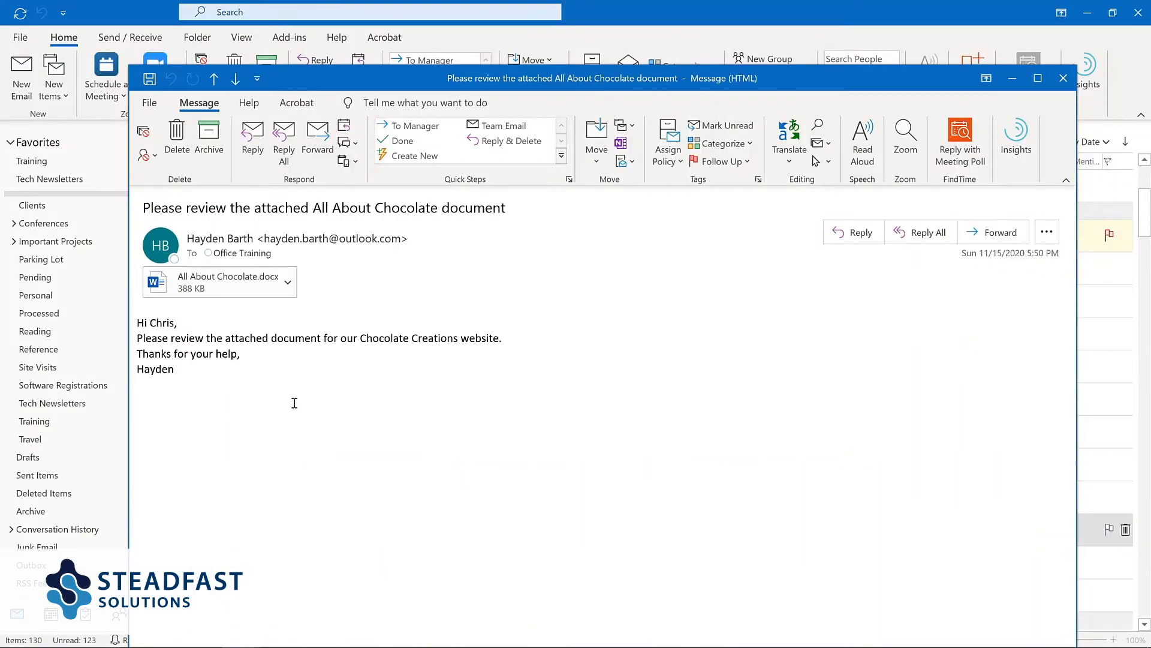
Open the program options from the "Please review the attached All About Chocolate document" message, check them and return to the message.
click(149, 102)
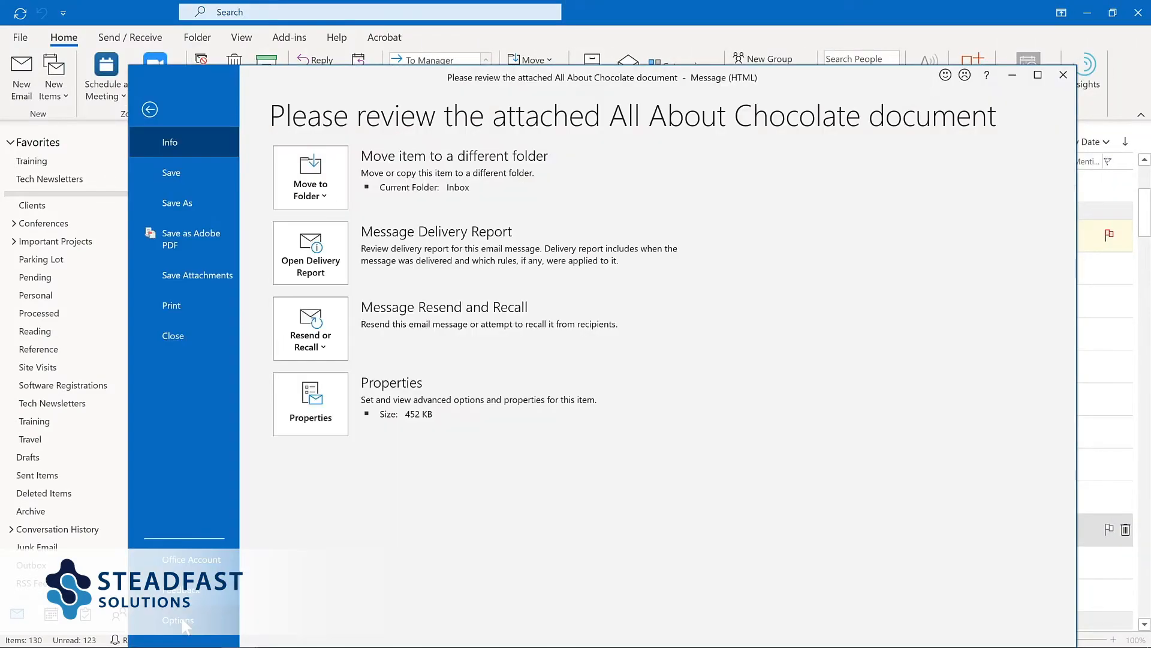
click(186, 627)
click(352, 303)
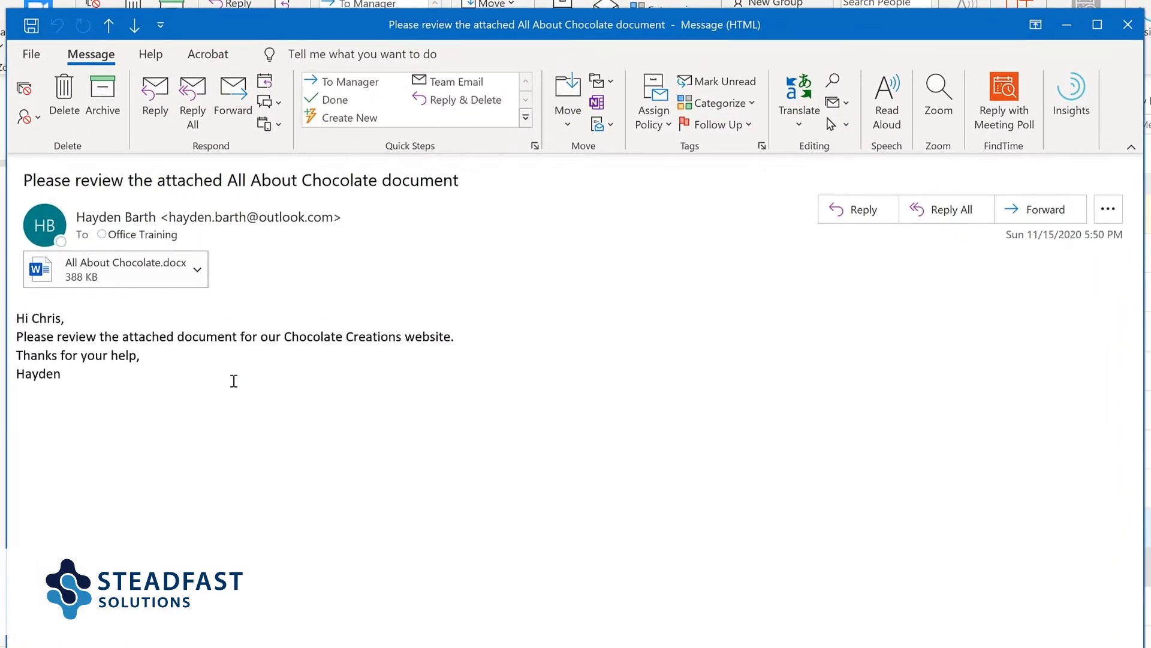
Read the message aloud, pause it, resume from the sentence about the attached document, and pause again.
click(887, 104)
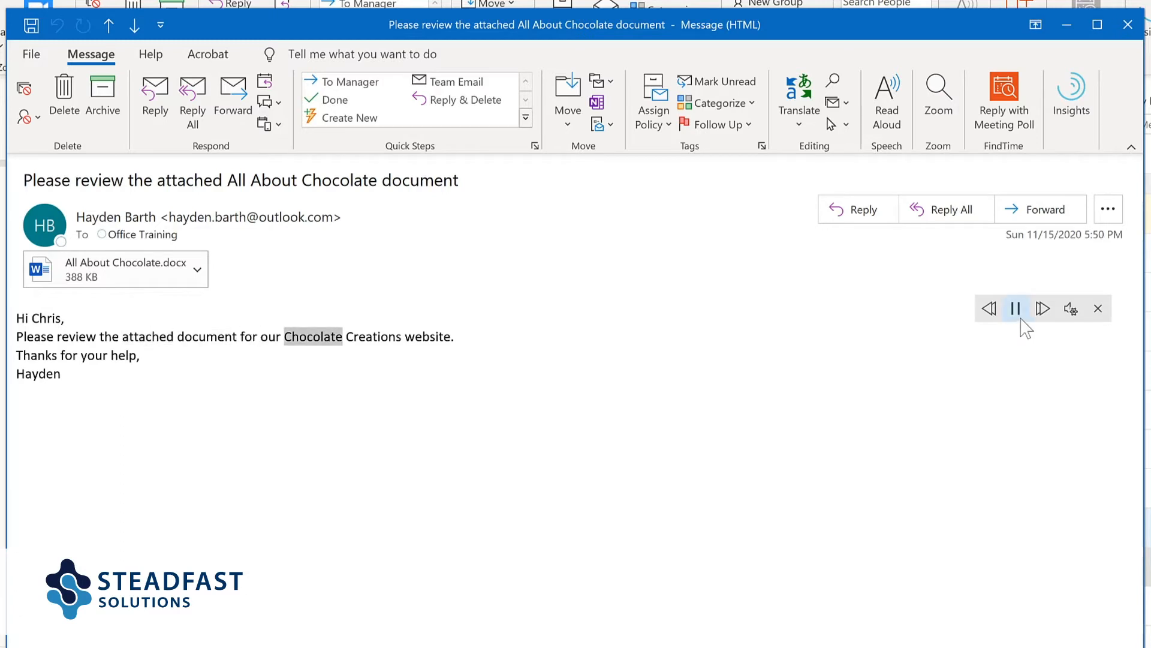
click(1016, 309)
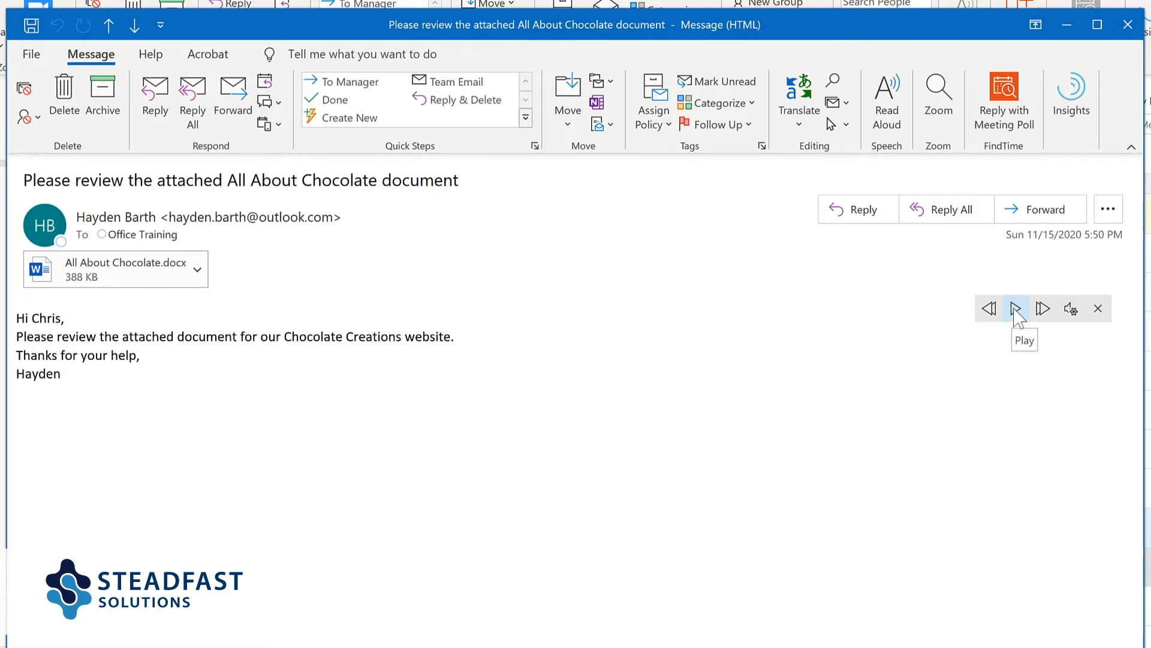
click(201, 336)
click(1015, 308)
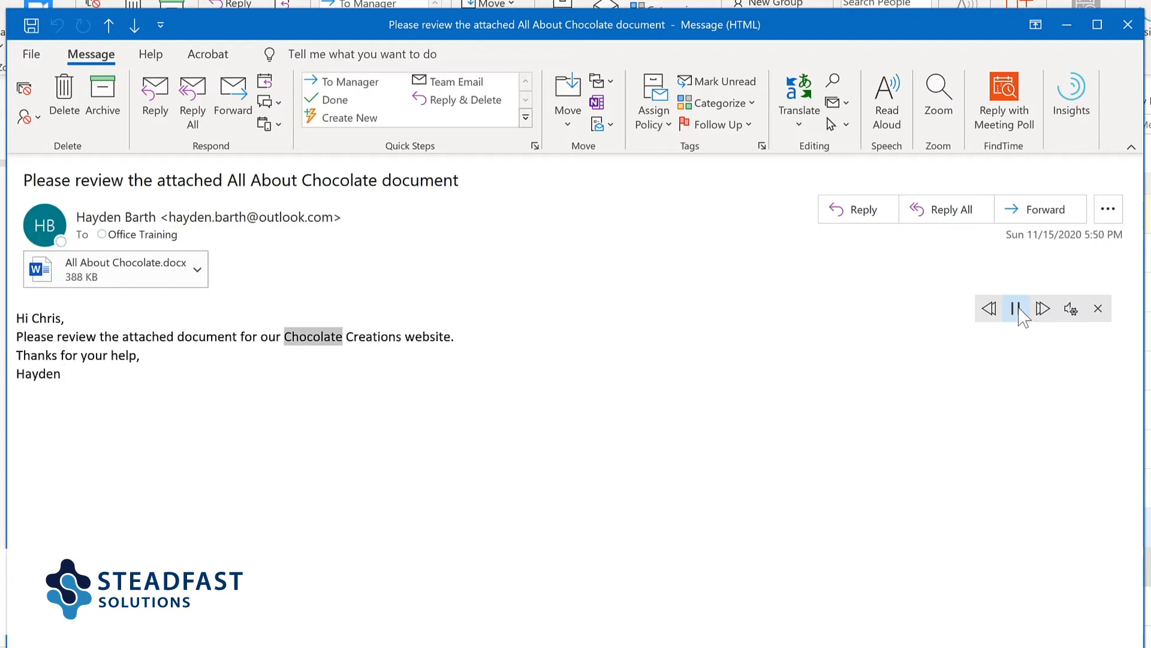
click(1016, 308)
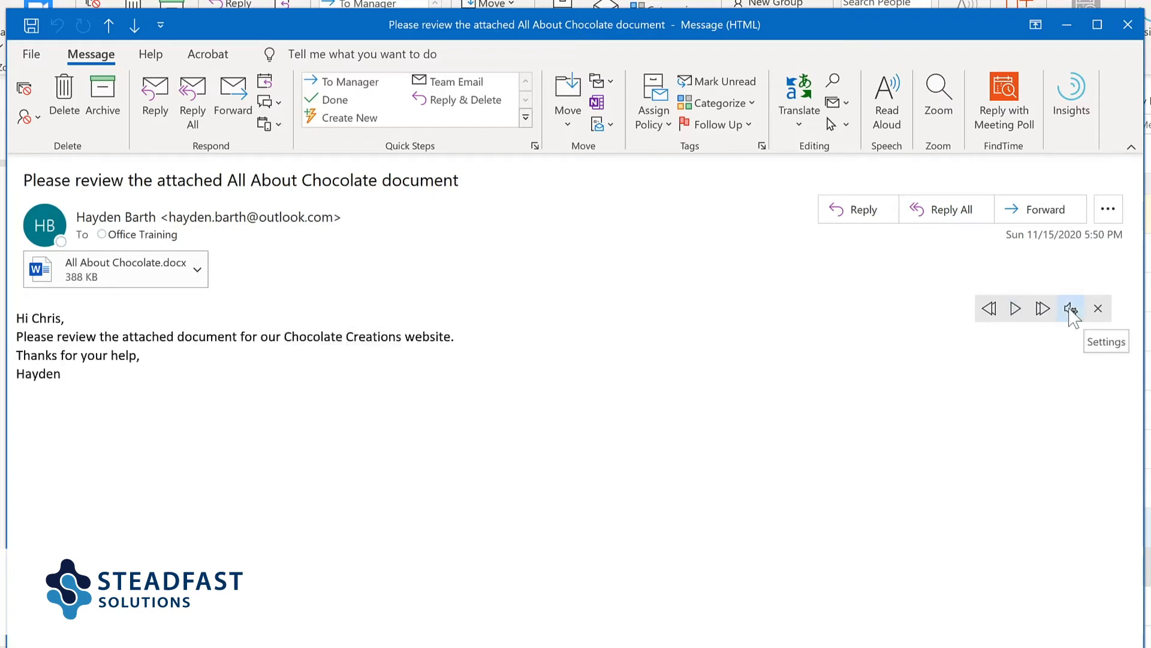
Make the Read Aloud reading speed slightly faster, select the Microsoft Mark voice and play the message.
click(1071, 312)
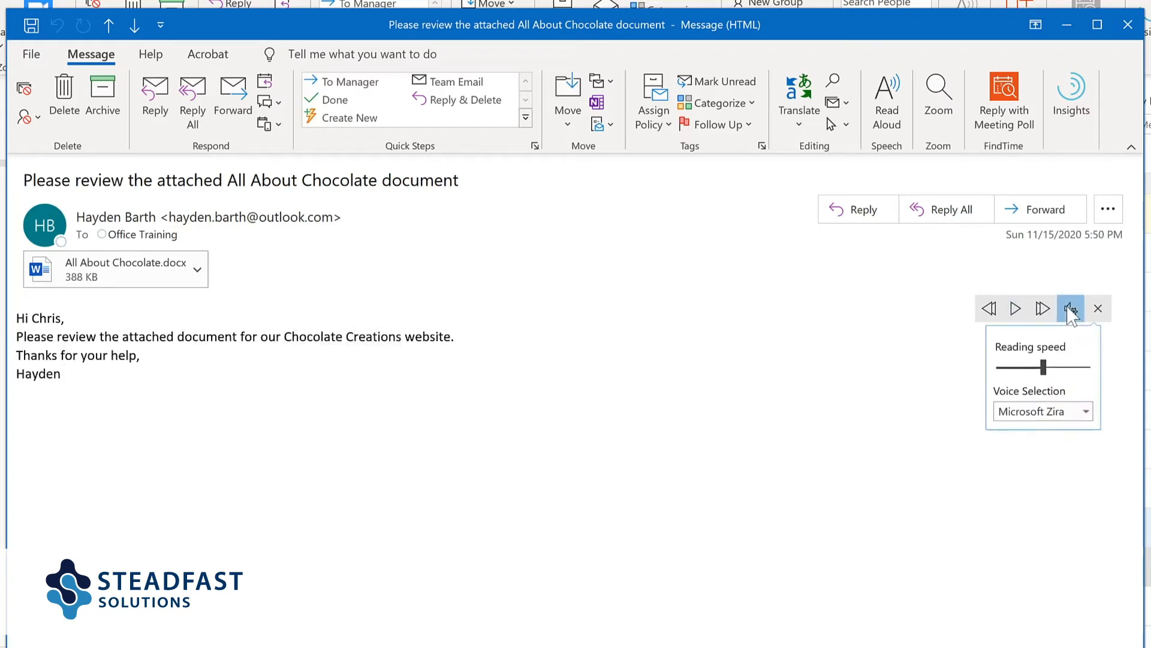
drag(1045, 369, 1056, 370)
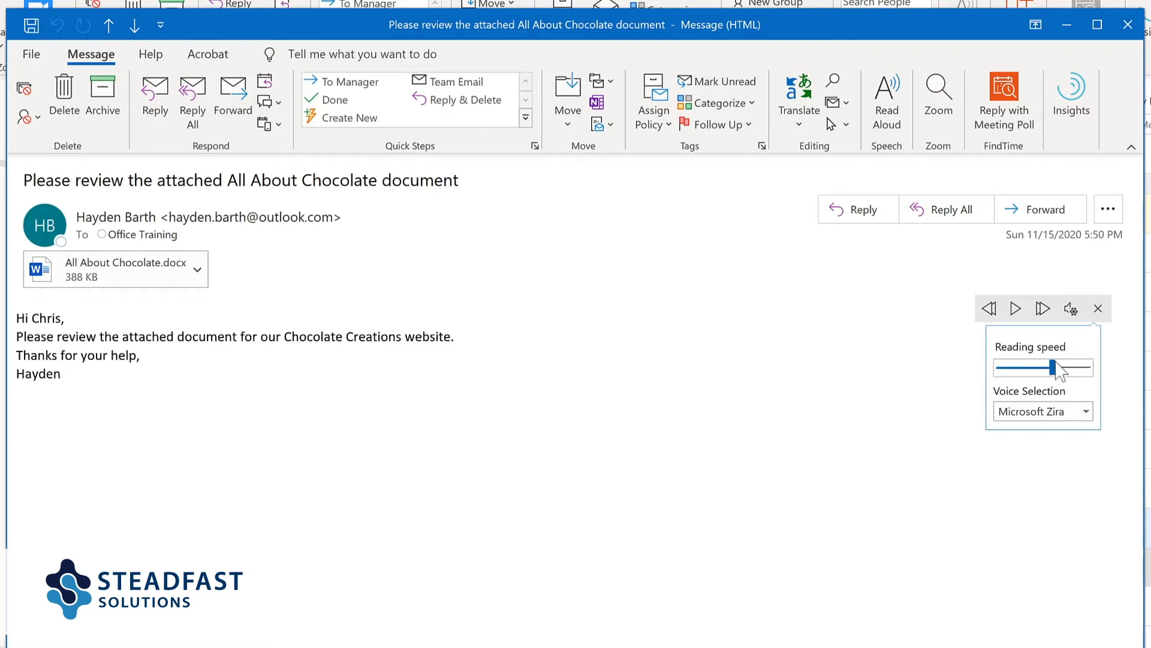
click(1086, 411)
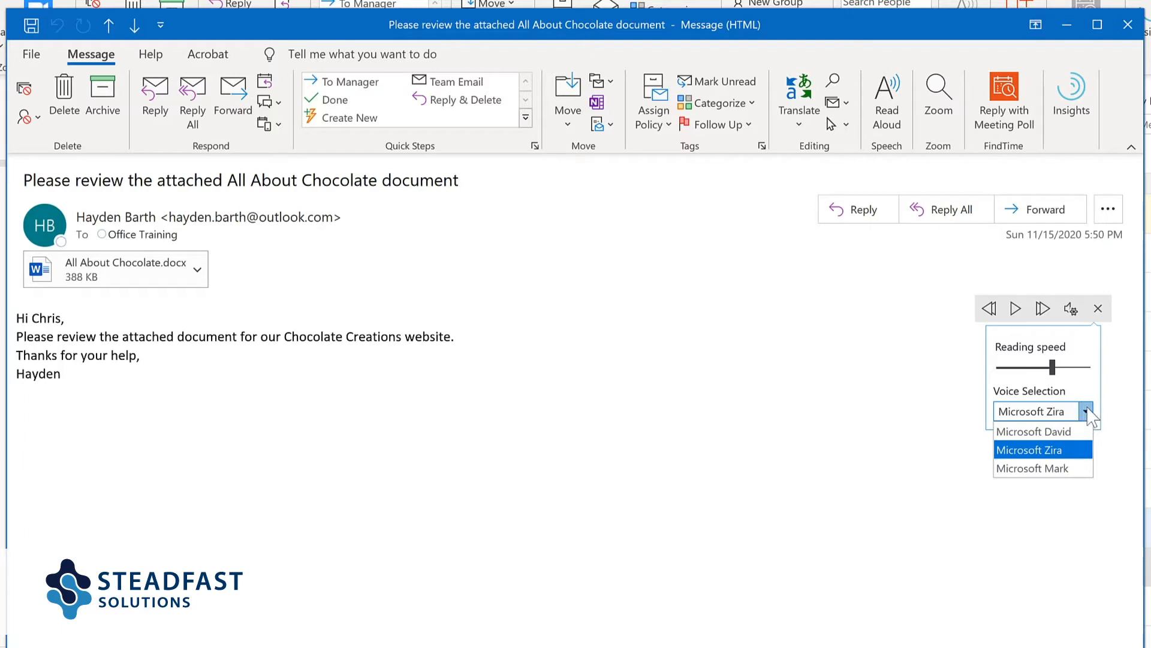
click(1072, 468)
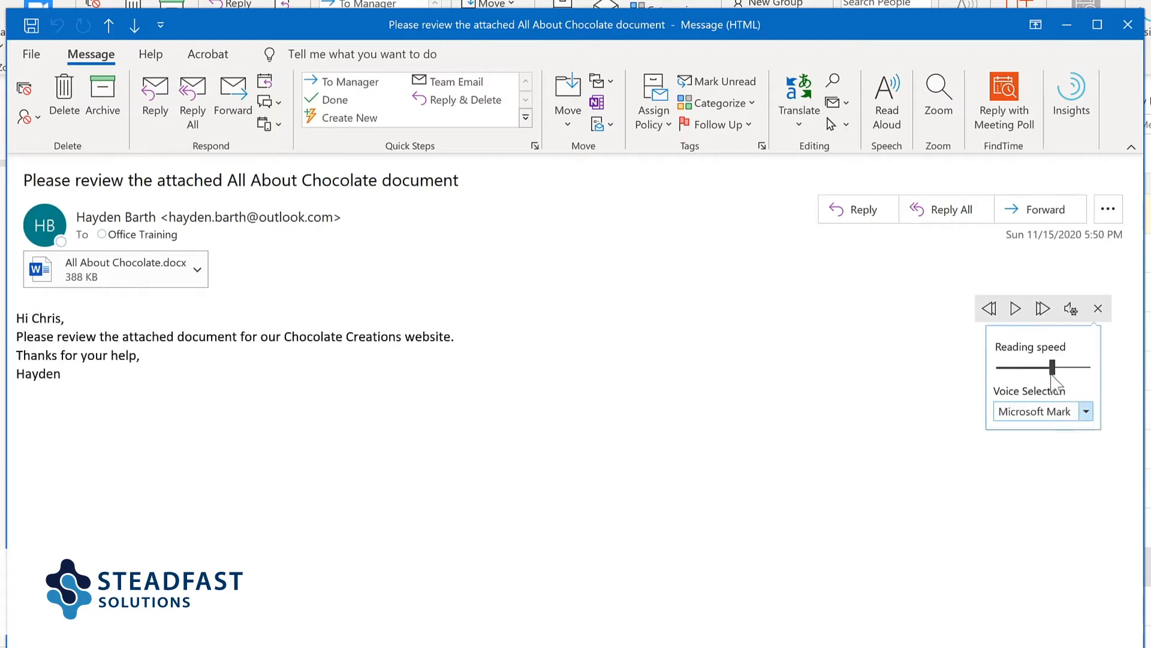
click(1016, 309)
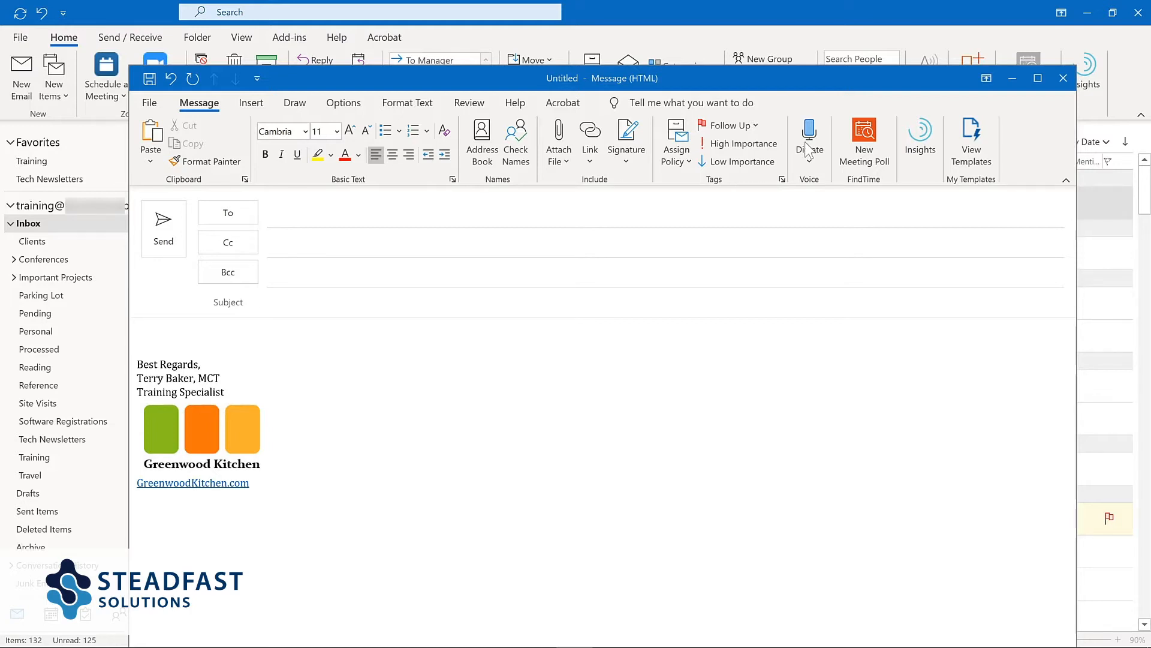
Turn on dictation in the new blank email for its subject and body.
click(809, 146)
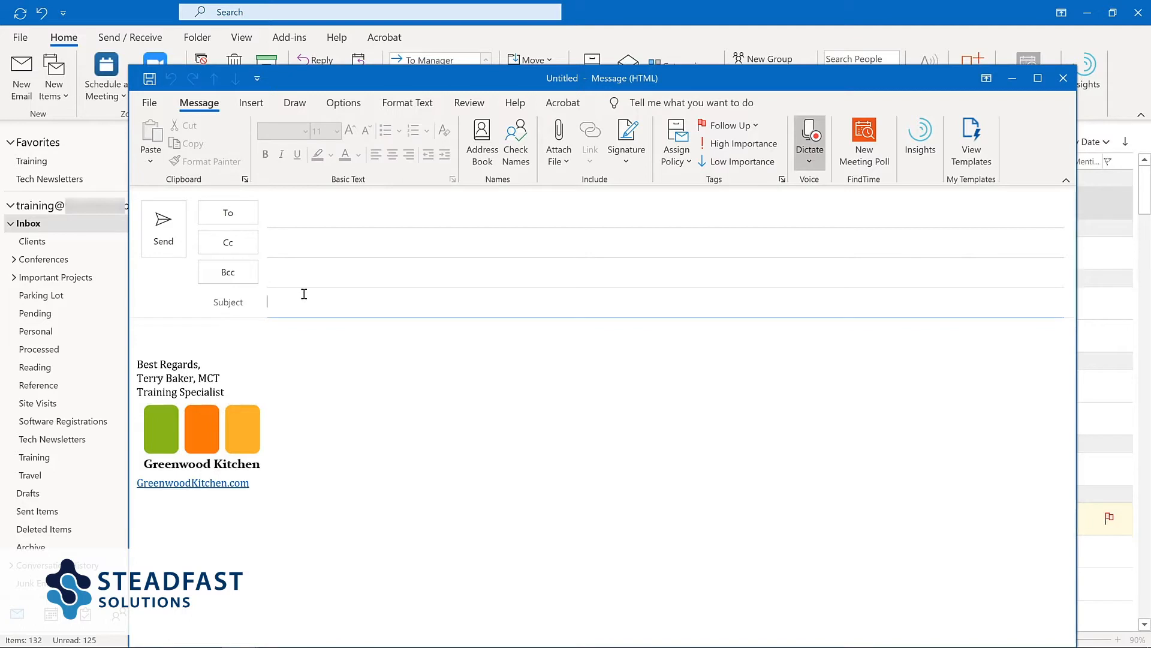
click(235, 339)
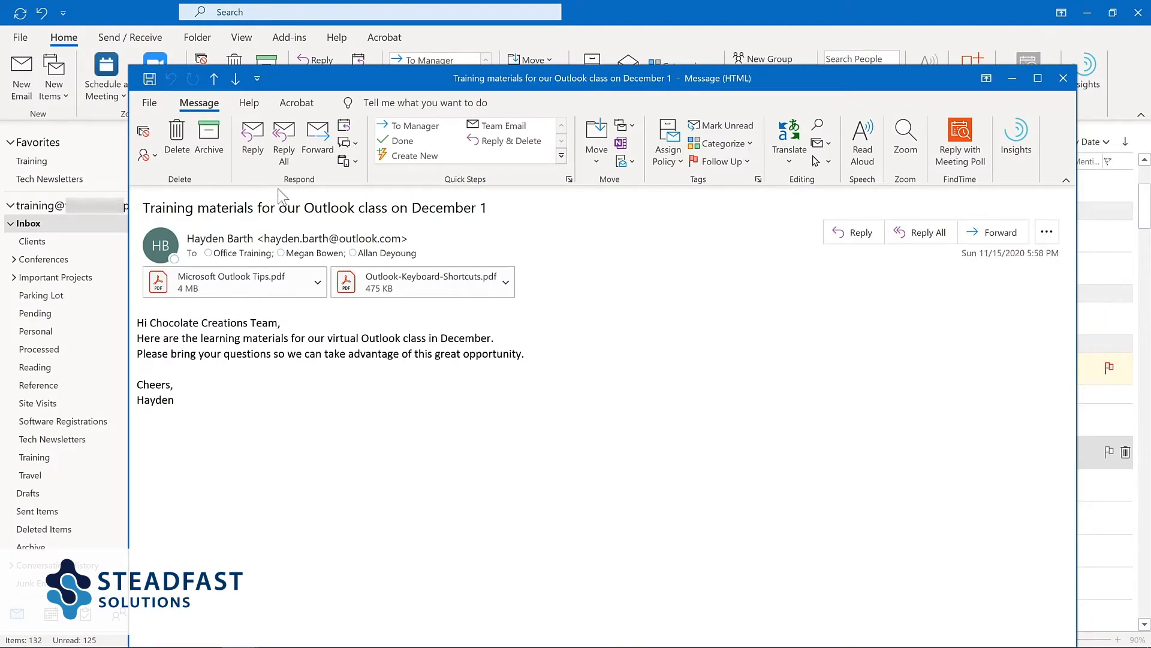
Reply to all on the training materials message with "Thanks so much! I'm looking forward to working together to learn how to be more productive with Outlook.".
click(285, 145)
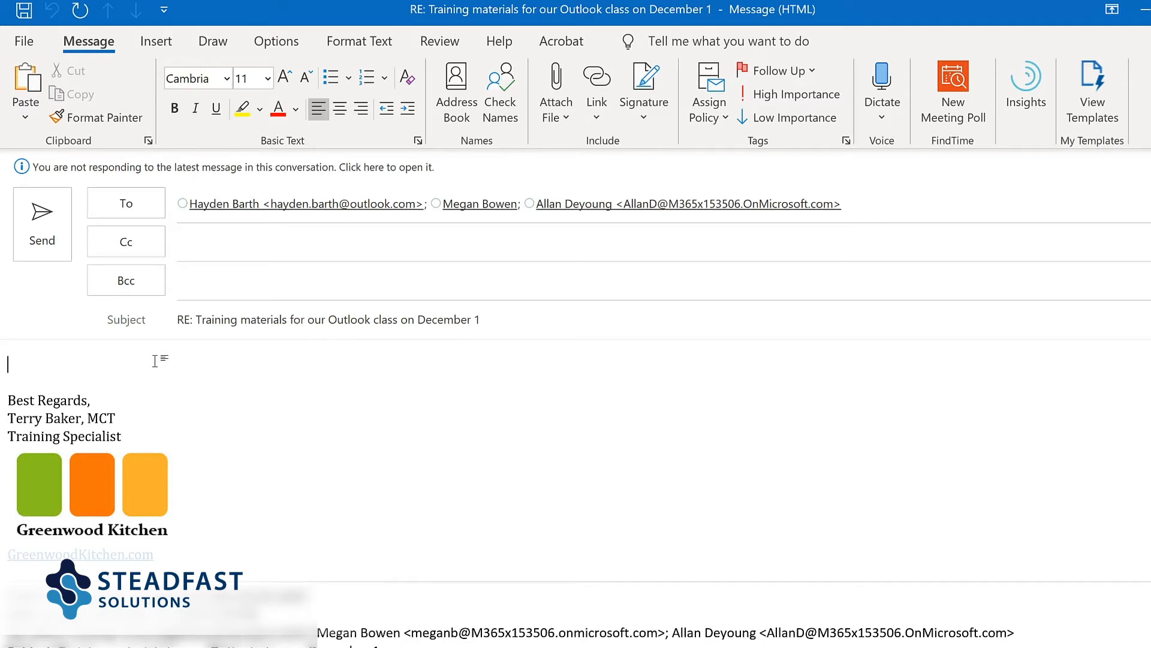
text(Thanks so much! I'm looking forward to working together to learn how to be more productive with Outlook.)
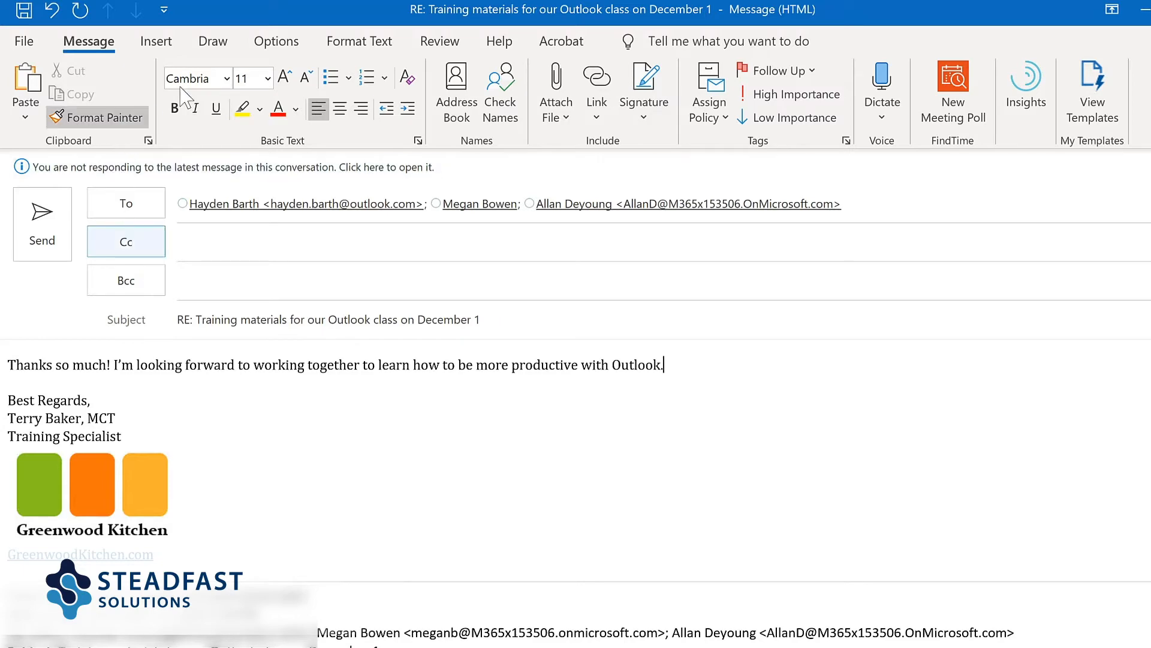
Delay delivery of the reply so that it is not delivered before 11/30/2020 at 7:00 AM.
click(280, 42)
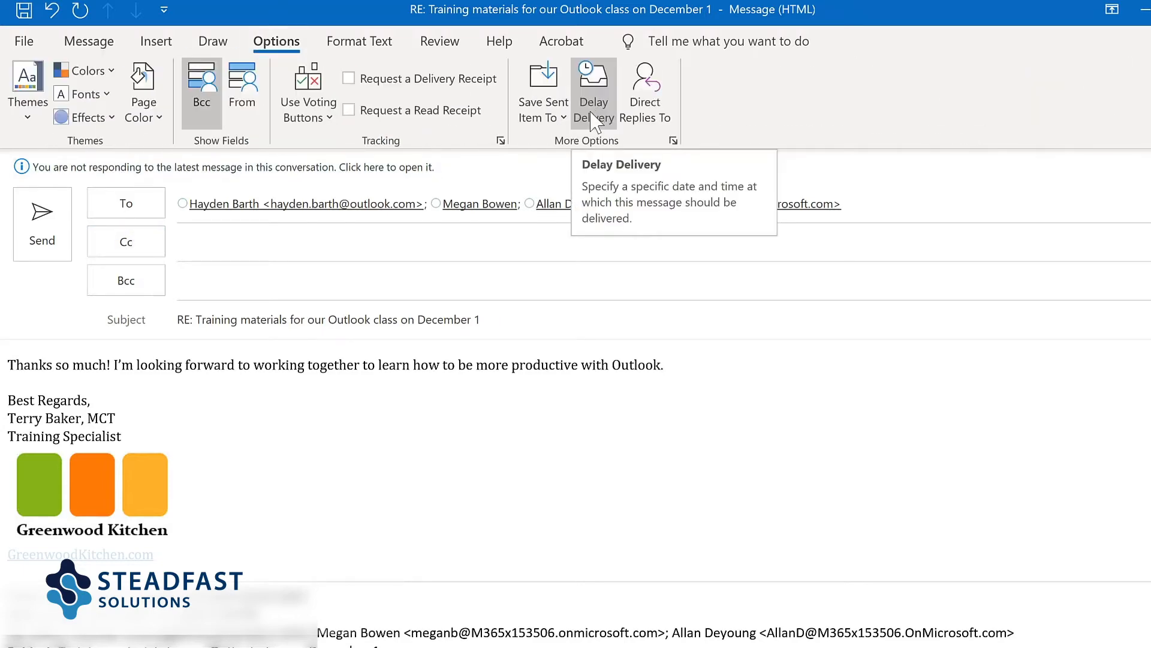
click(592, 117)
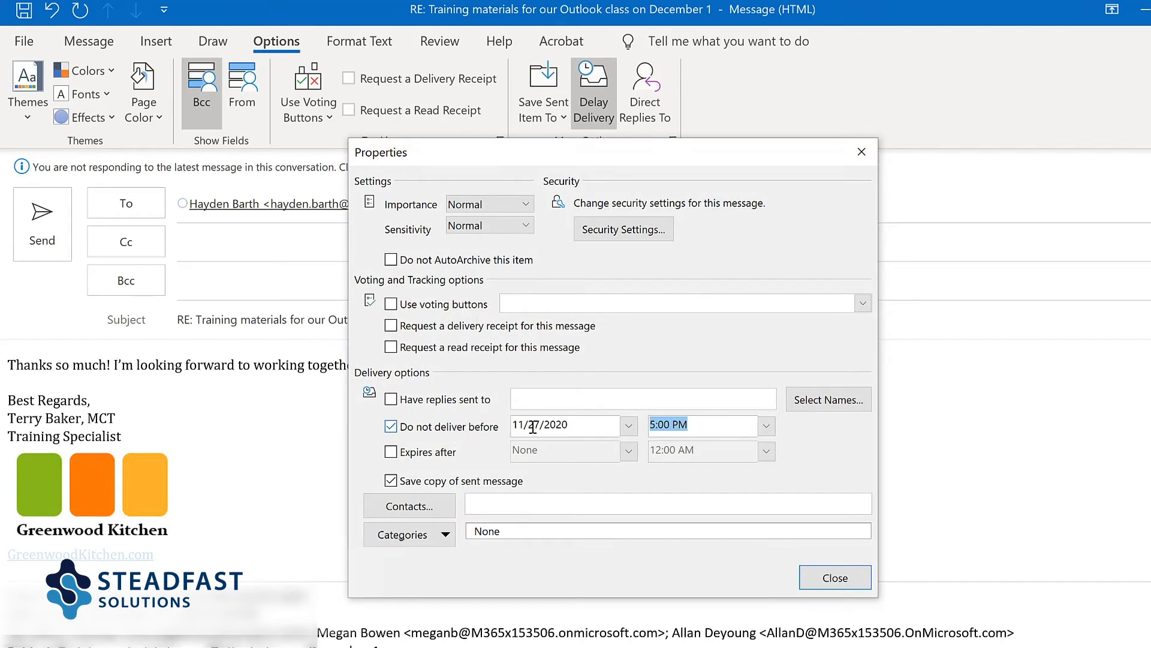
click(629, 426)
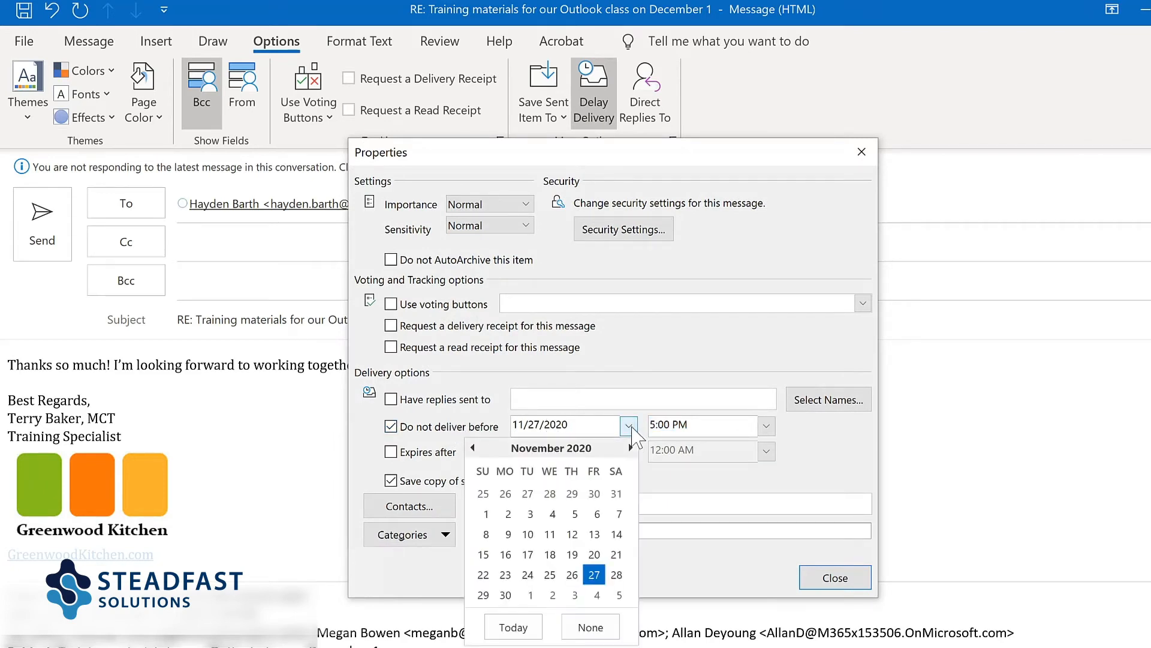
click(506, 595)
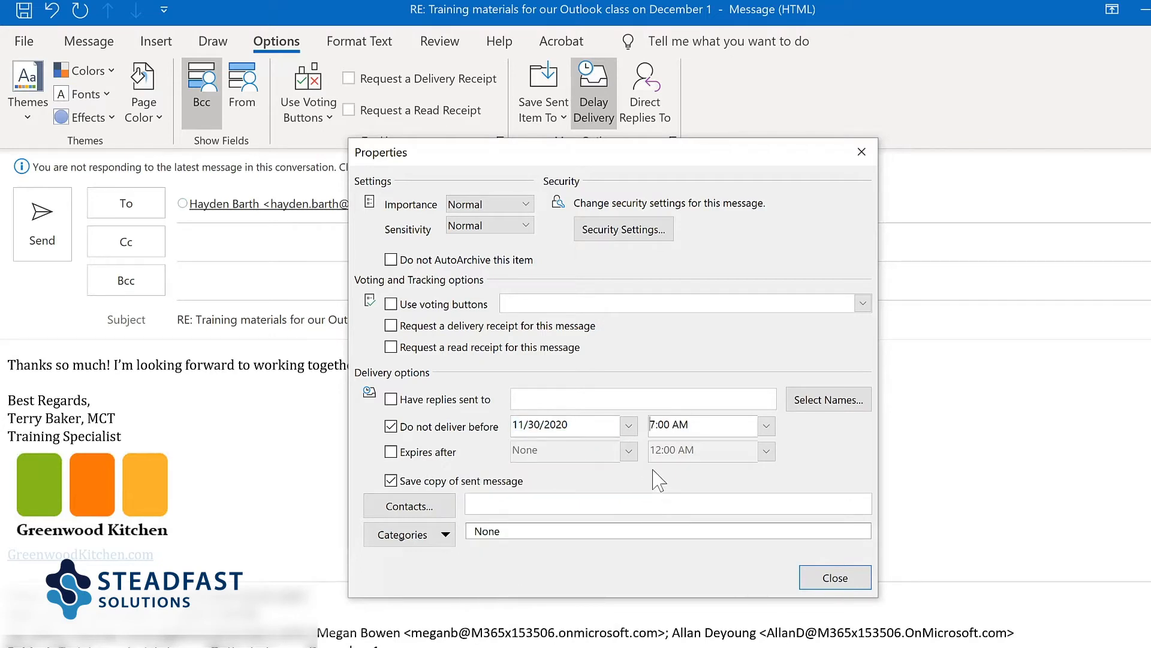
click(839, 580)
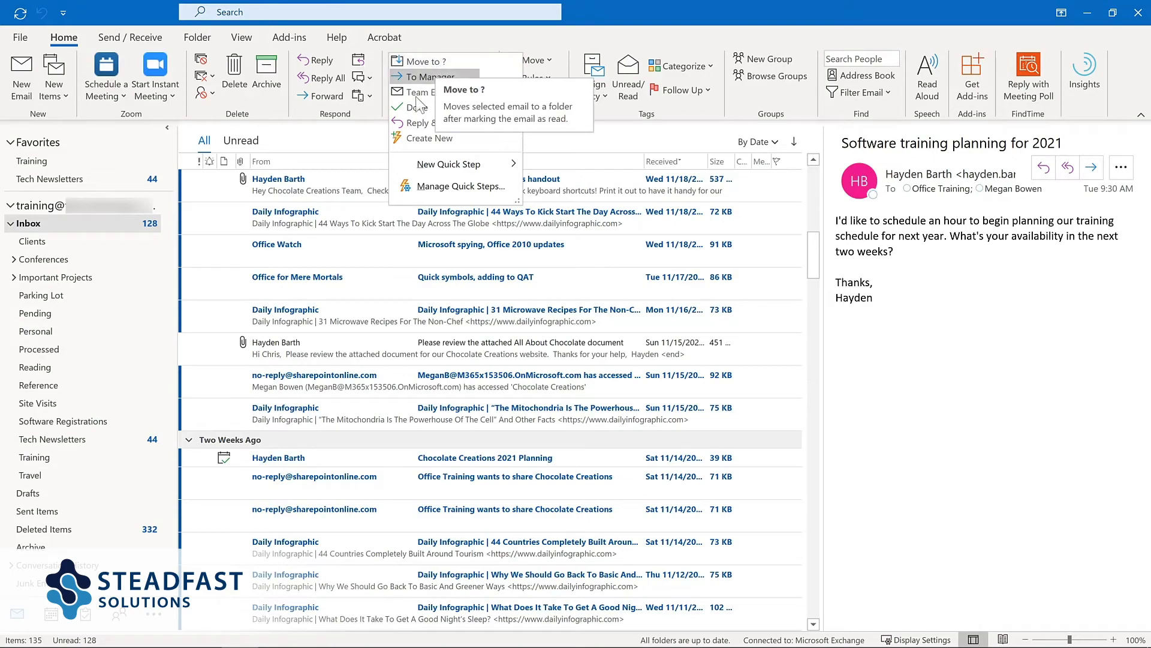
Create a Quick Step named "Tech Newsletters" with a Move to folder action targeting the Tech Newsletters folder.
click(405, 139)
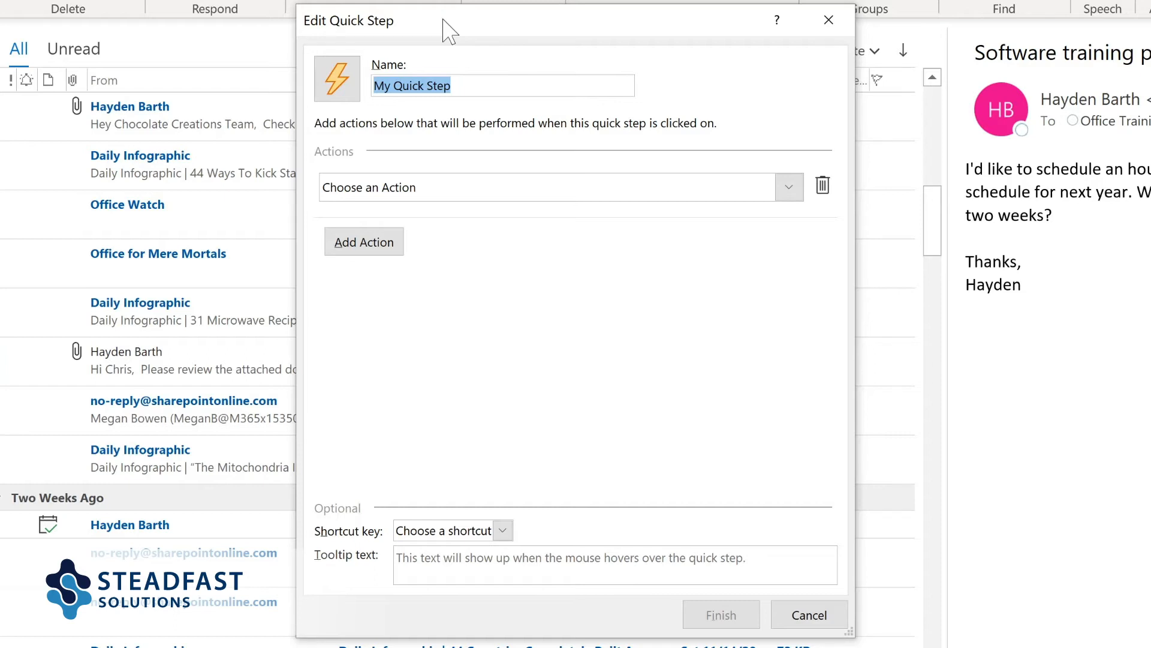
text(Tech Newsletters)
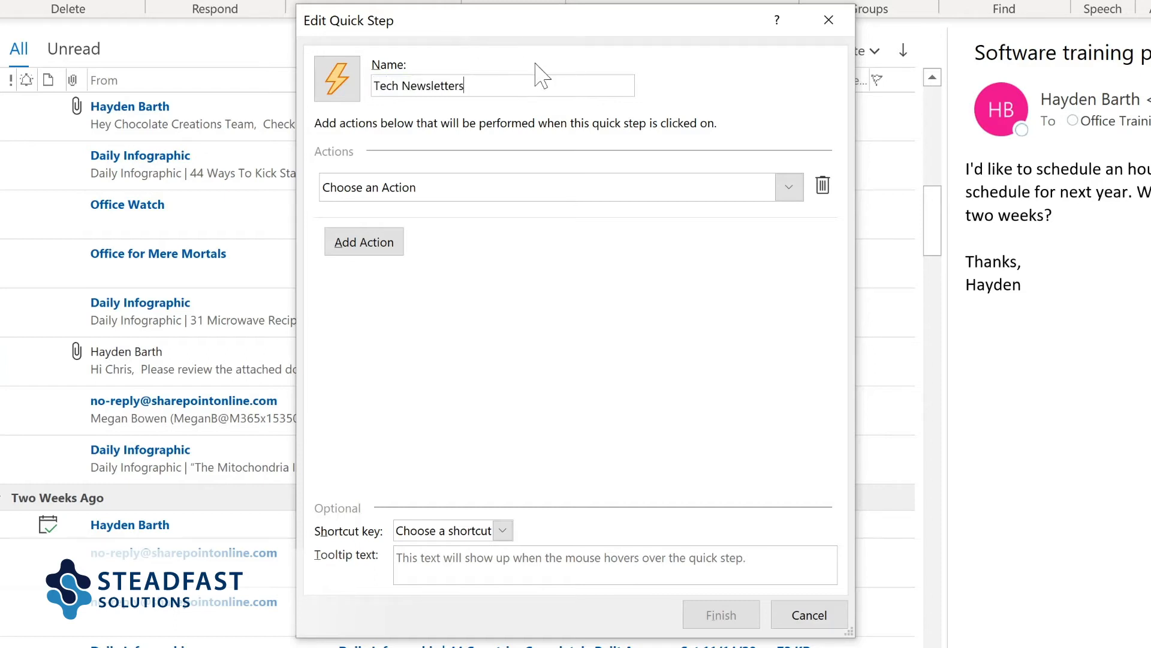
click(790, 194)
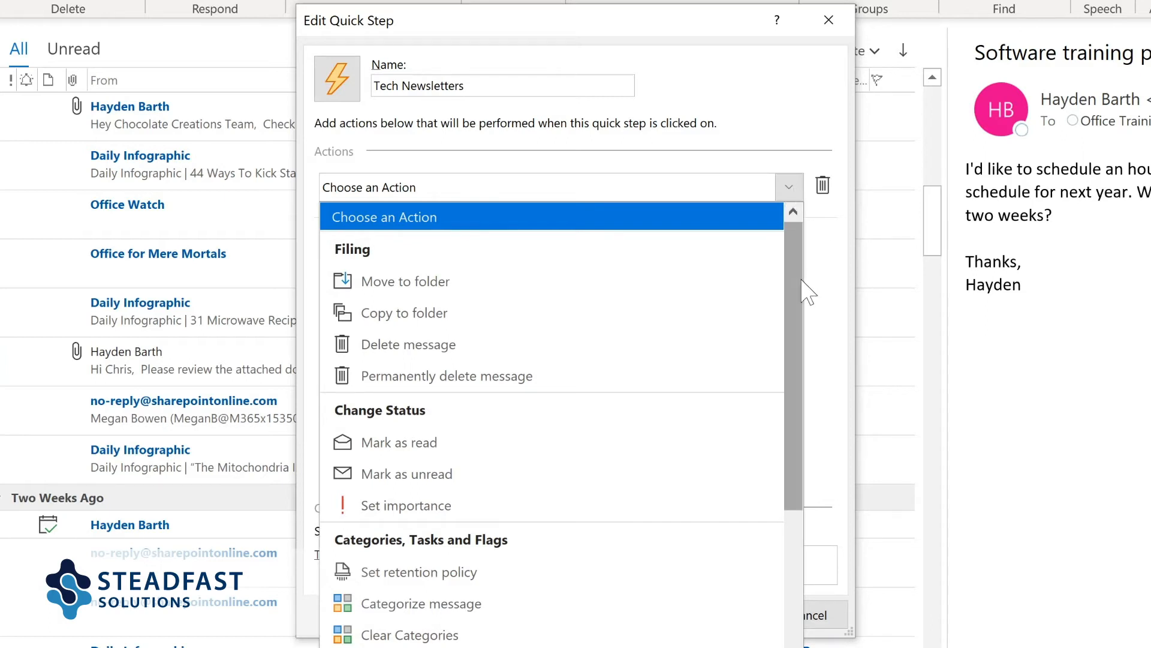
drag(795, 286, 792, 459)
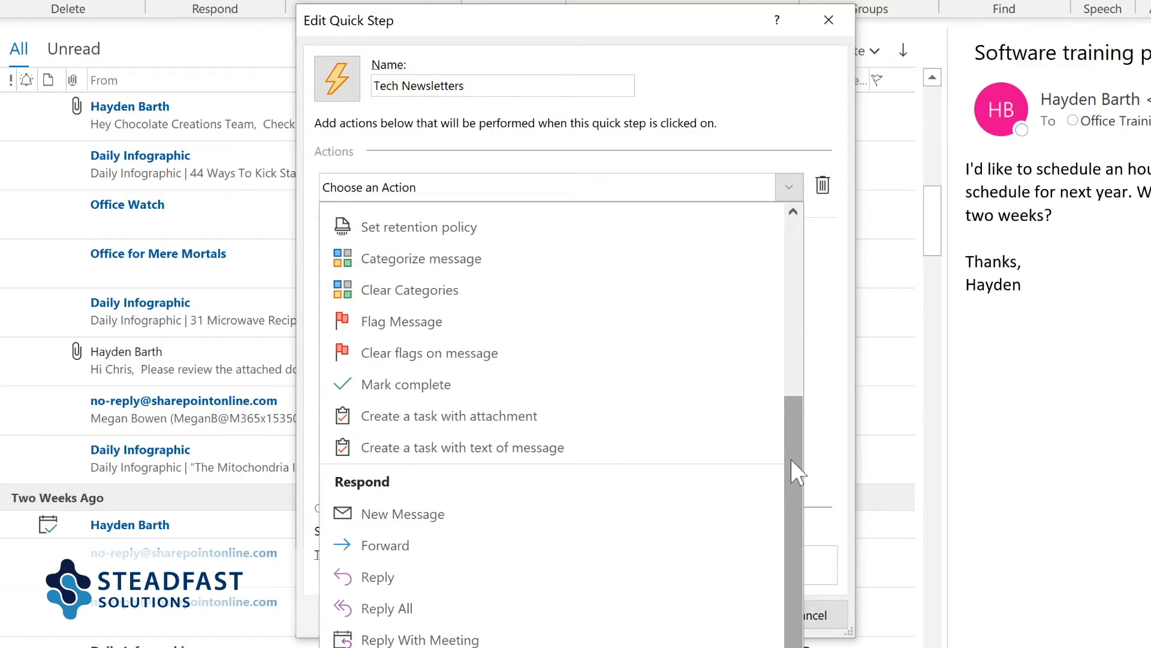
drag(792, 465, 785, 560)
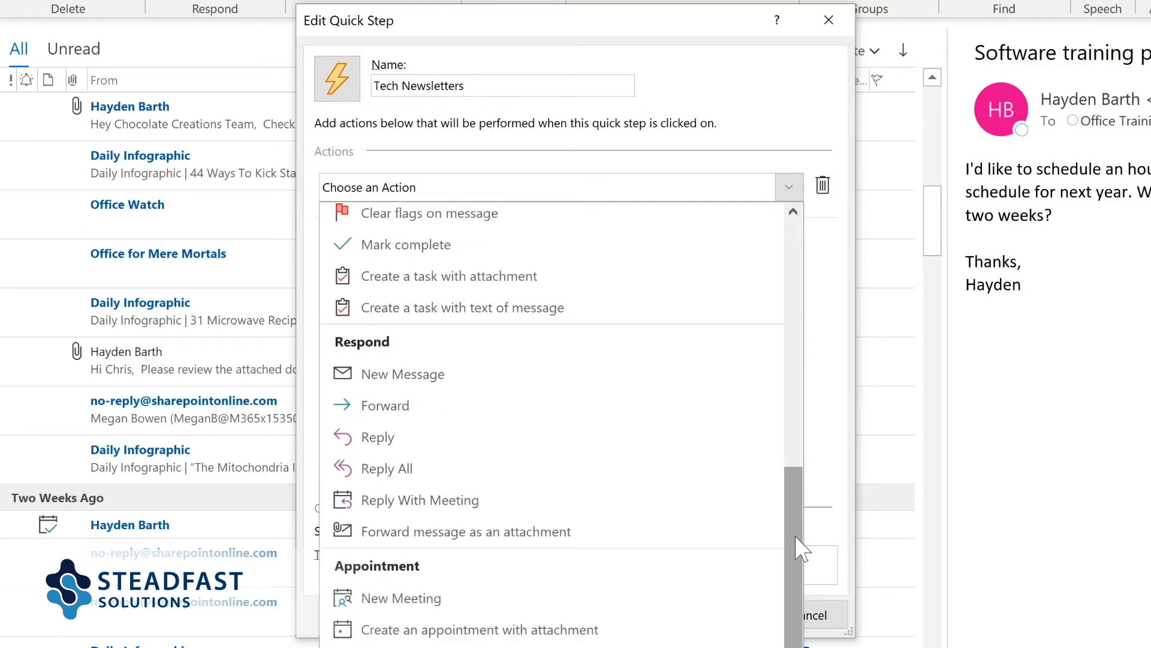
scroll(797, 528, up, 10)
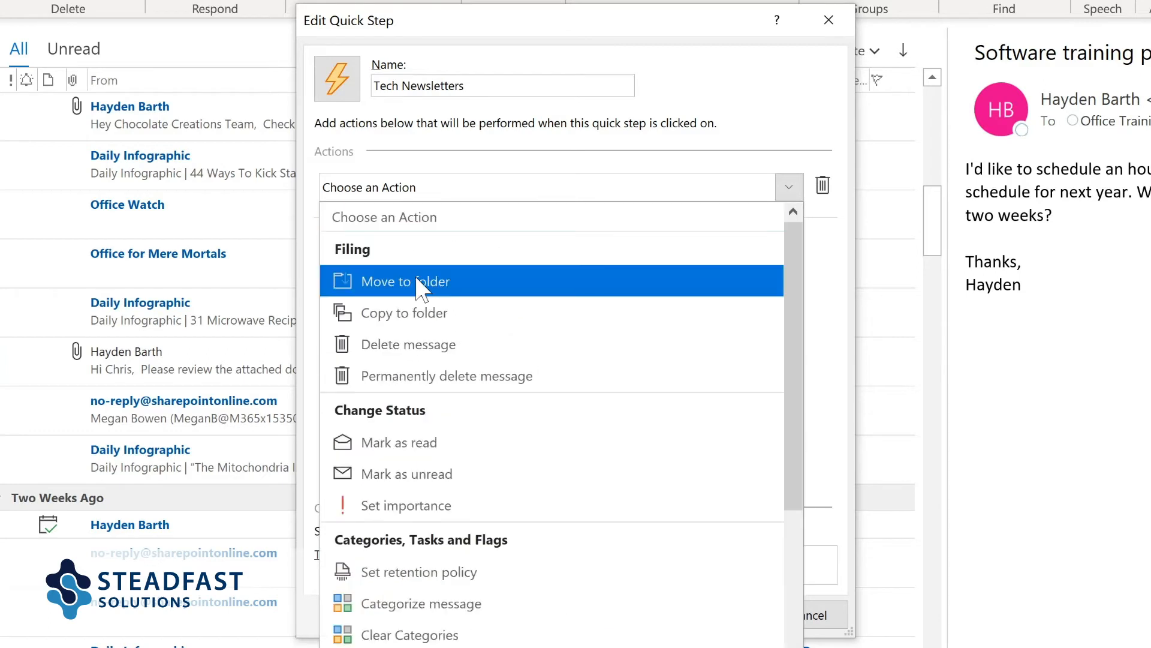
click(431, 281)
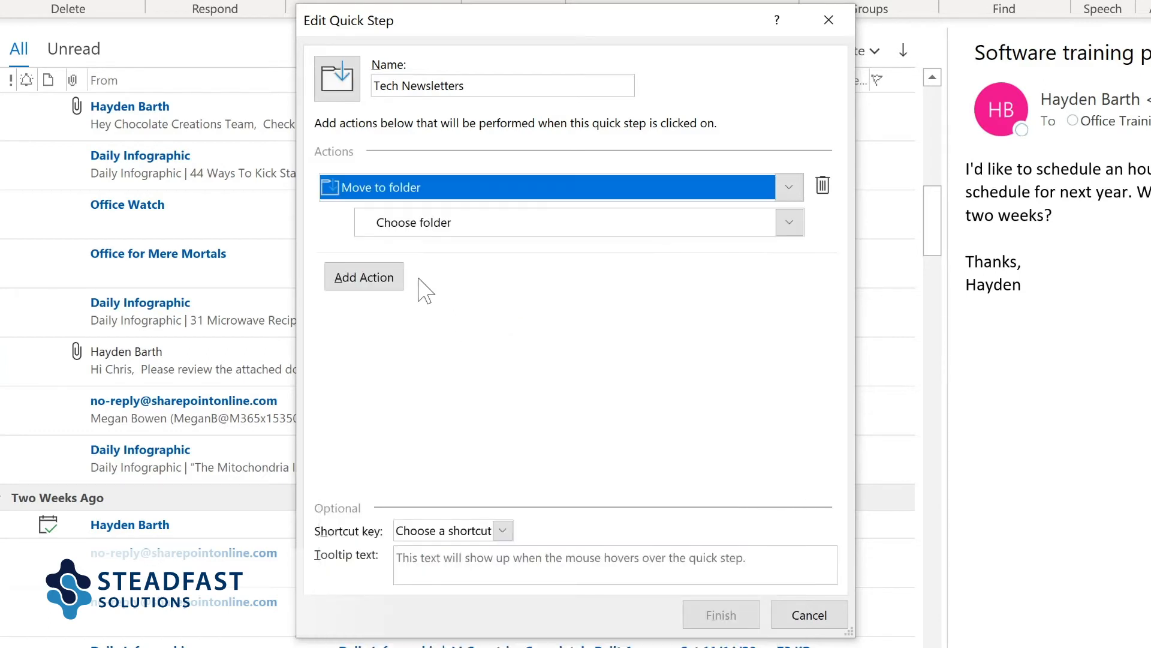
click(790, 223)
click(789, 223)
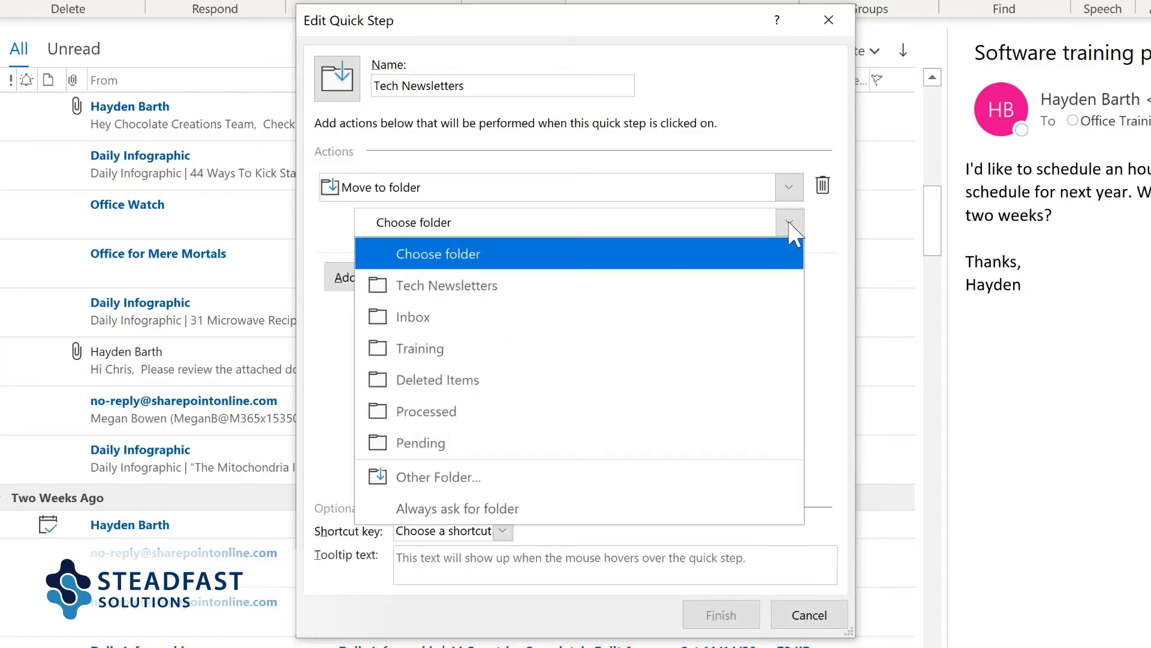
click(517, 288)
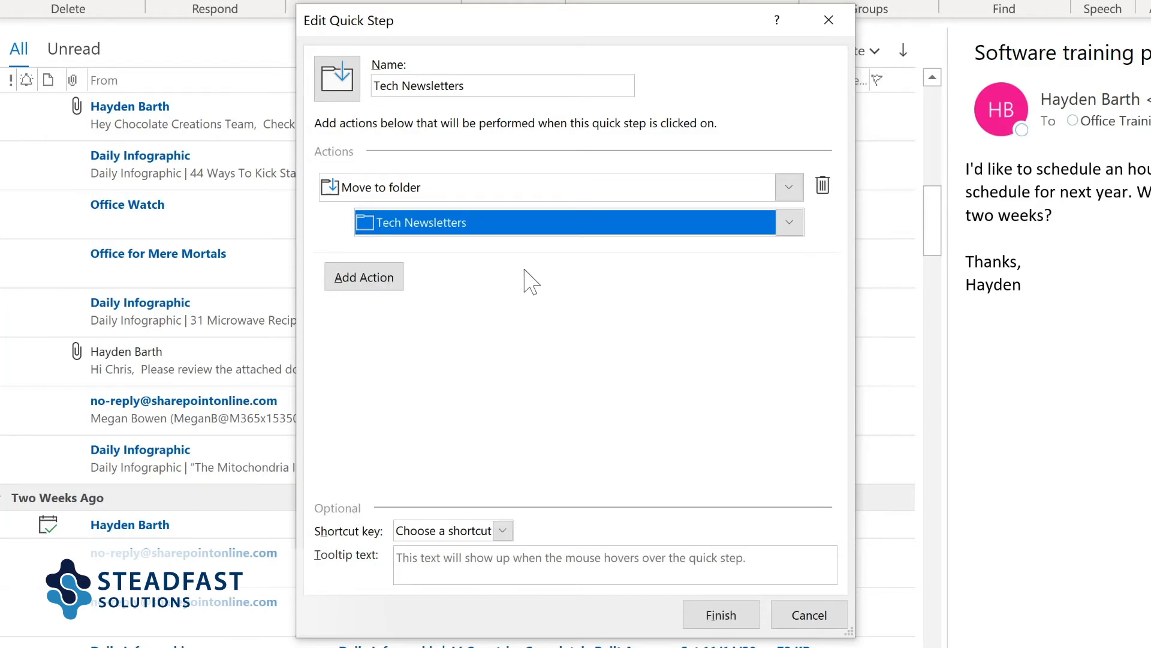
Add a Mark as read action, shortcut CTRL+SHIFT+1 and tooltip "Move to Tech Newsletter folder" to the Quick Step, and save it.
click(362, 282)
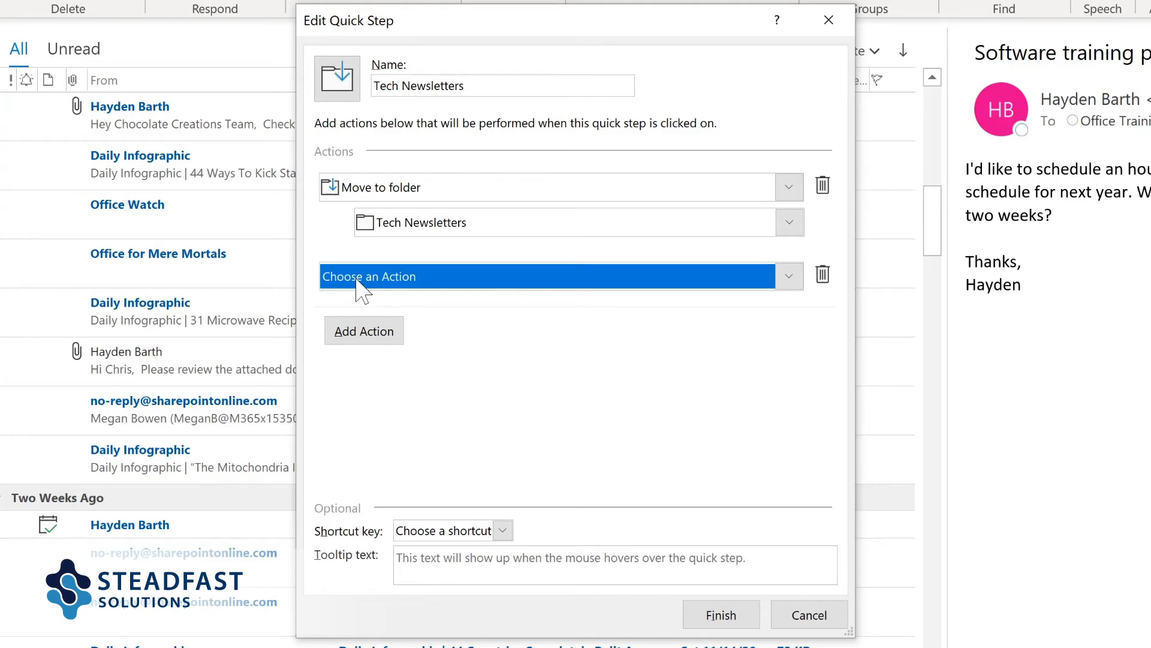
click(399, 278)
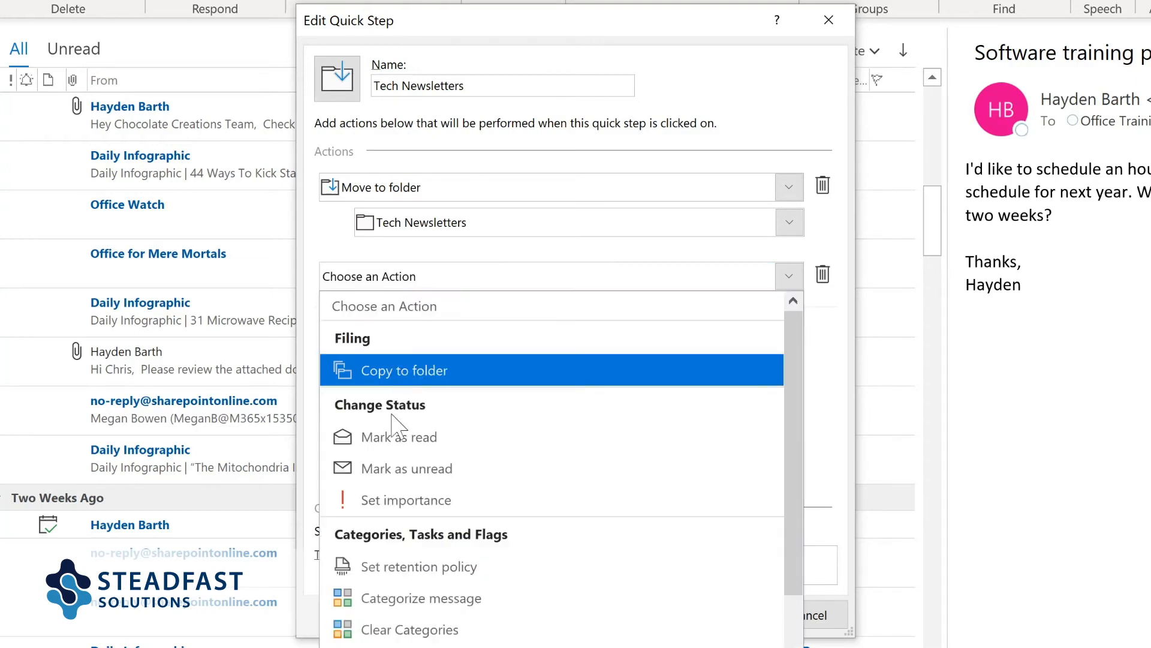
click(401, 439)
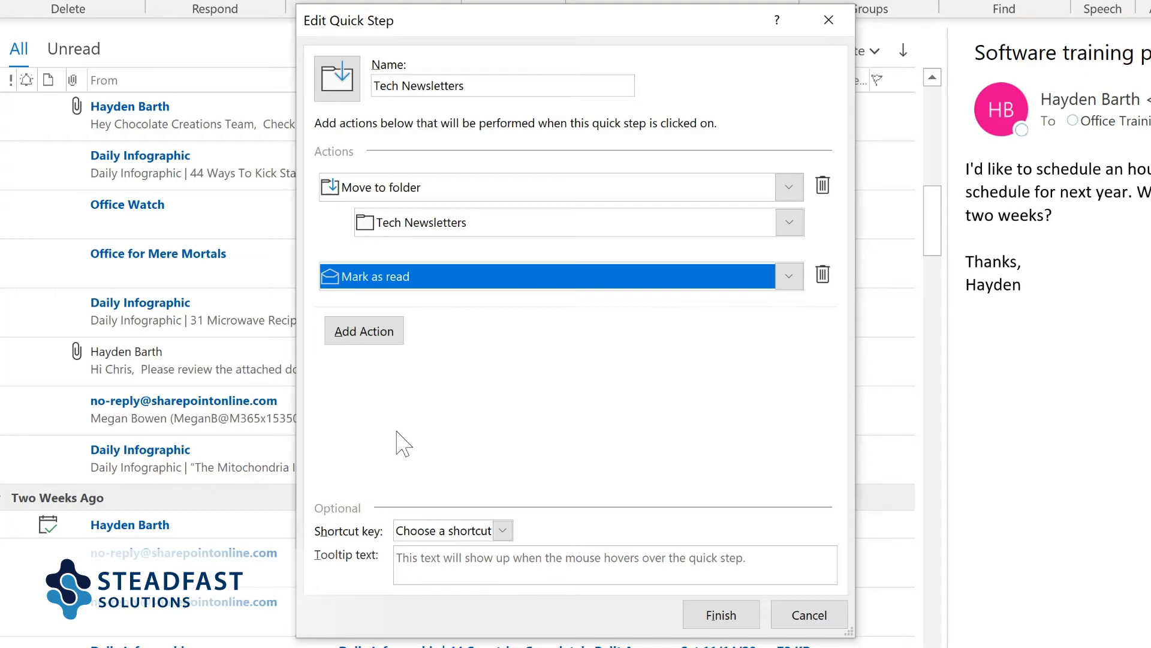
click(502, 531)
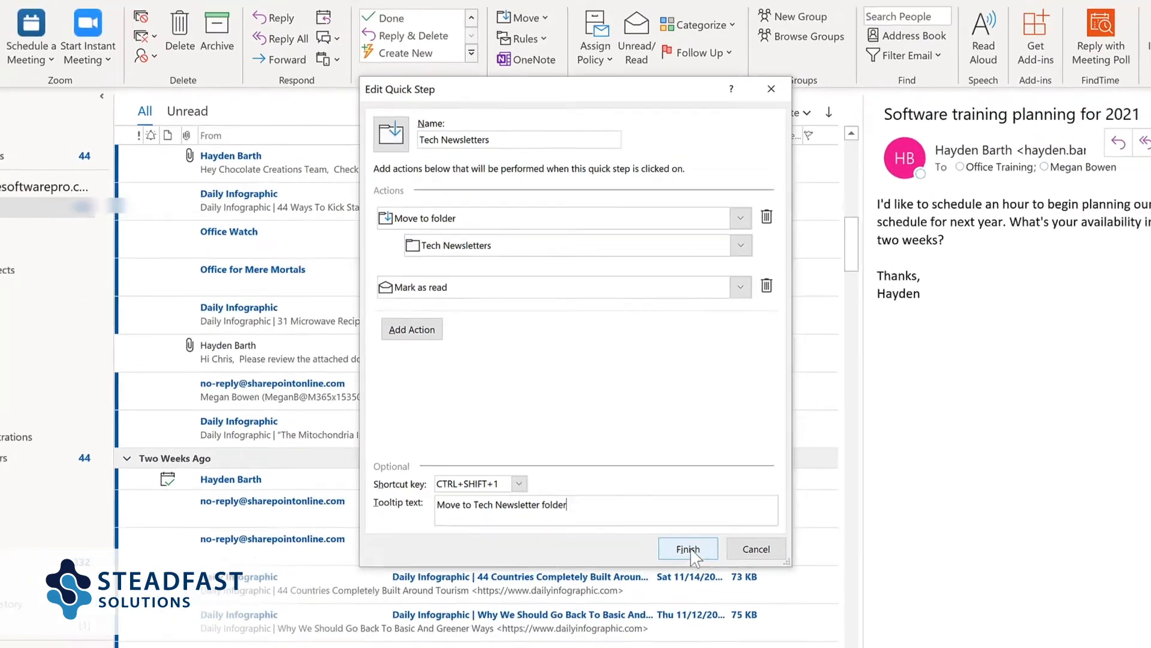
click(688, 550)
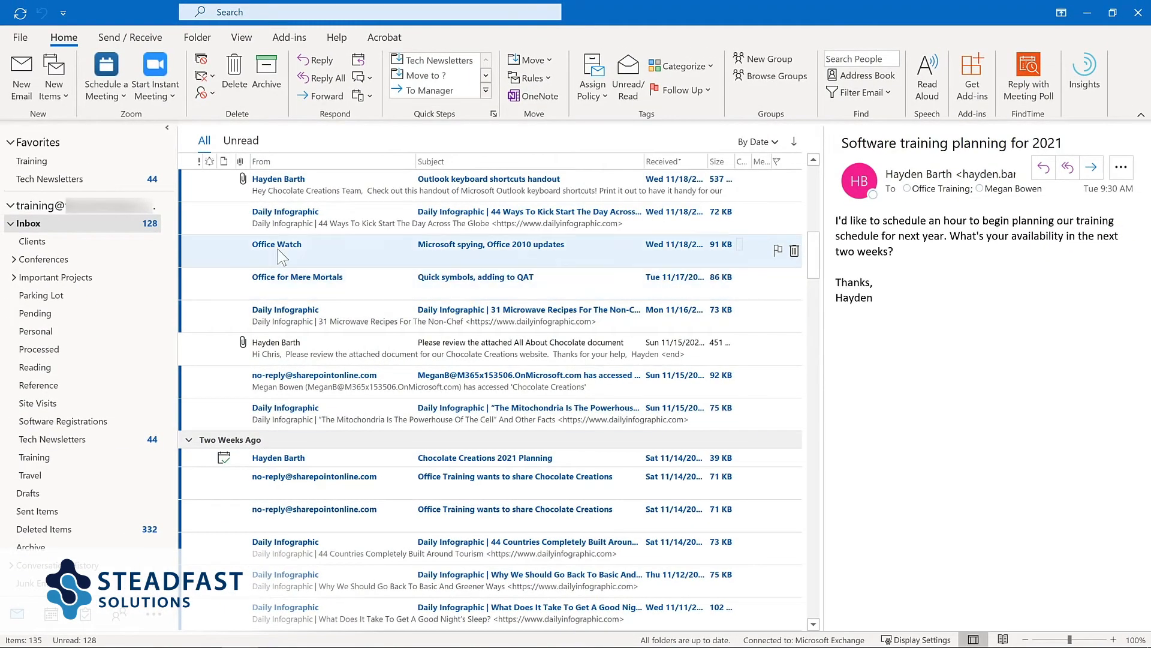
Run the Tech Newsletters Quick Step on the Office Watch and Office for Mere Mortals messages, and view the Tech Newsletters folder.
click(278, 250)
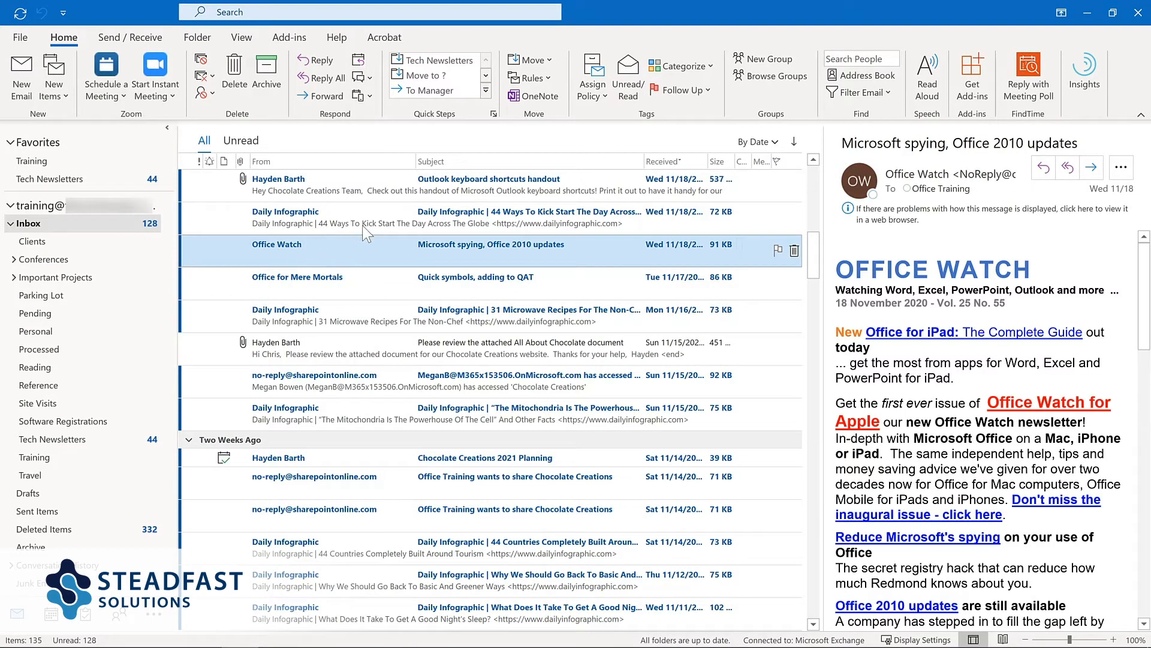
click(455, 60)
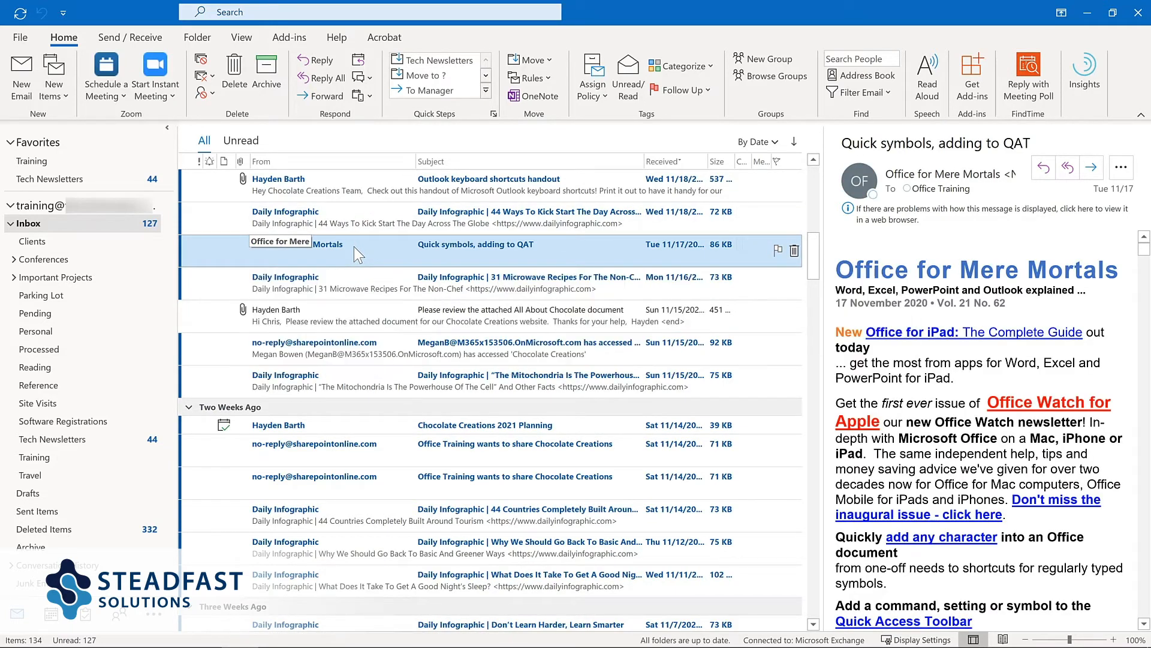
key(ctrl+shift+1)
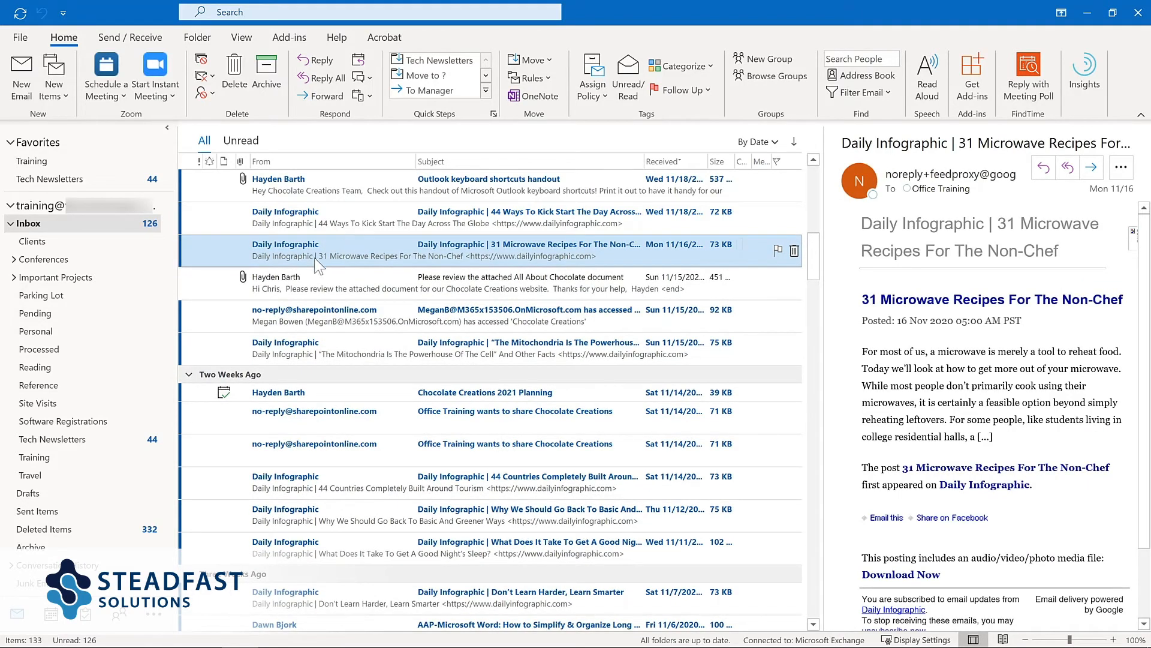
click(97, 444)
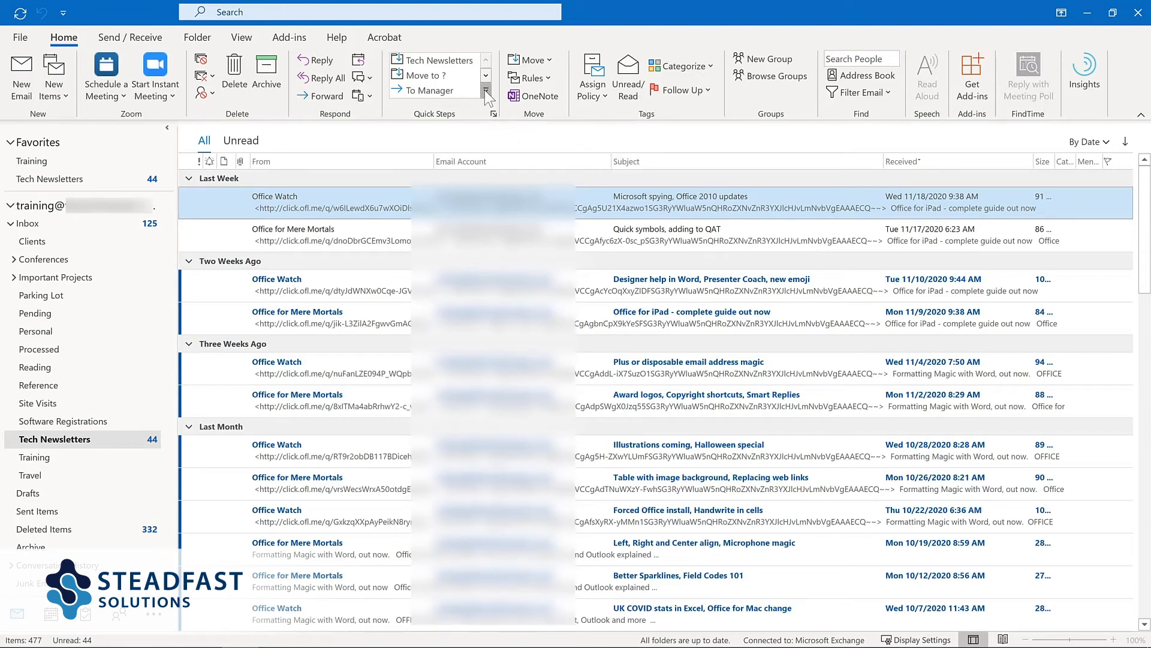
Open the management settings for the existing Quick Steps.
click(485, 90)
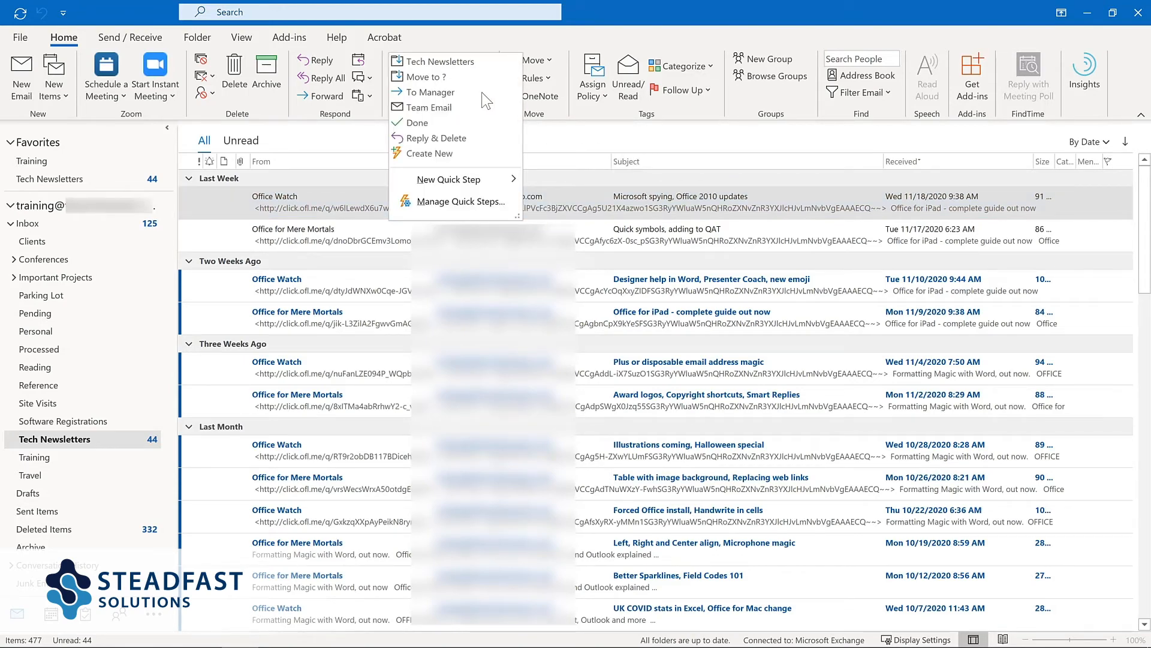
click(442, 203)
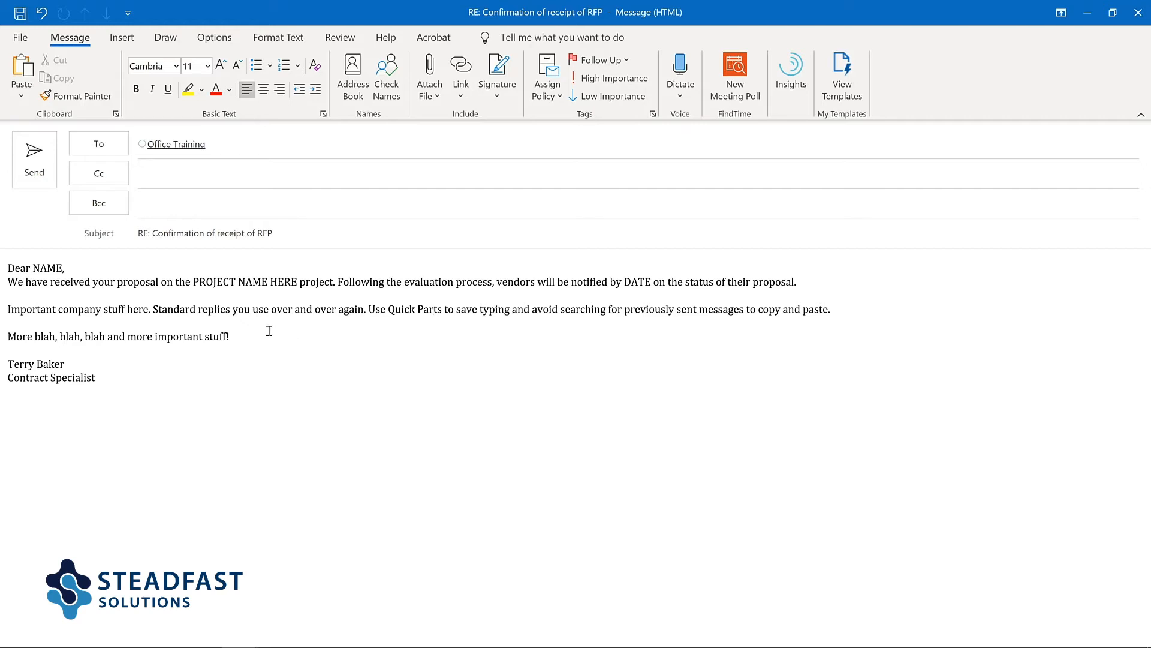
Start a Quick Part from the entire RFP confirmation message body, named "Proposal response" in a new category "Proposals".
key(ctrl+a)
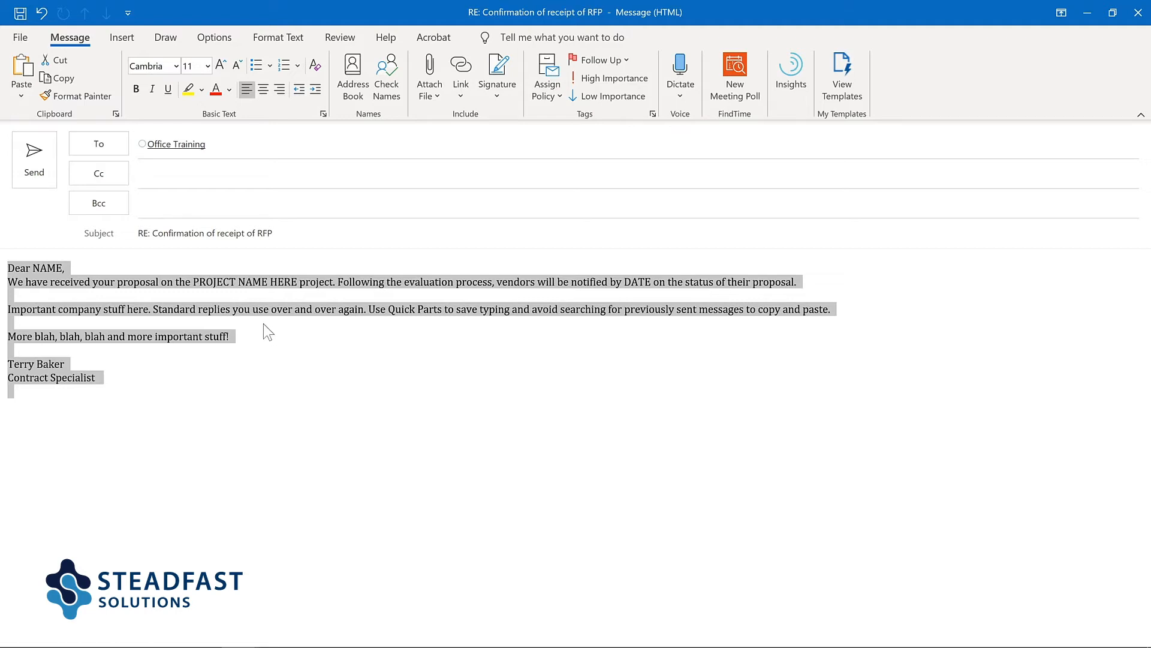
click(114, 38)
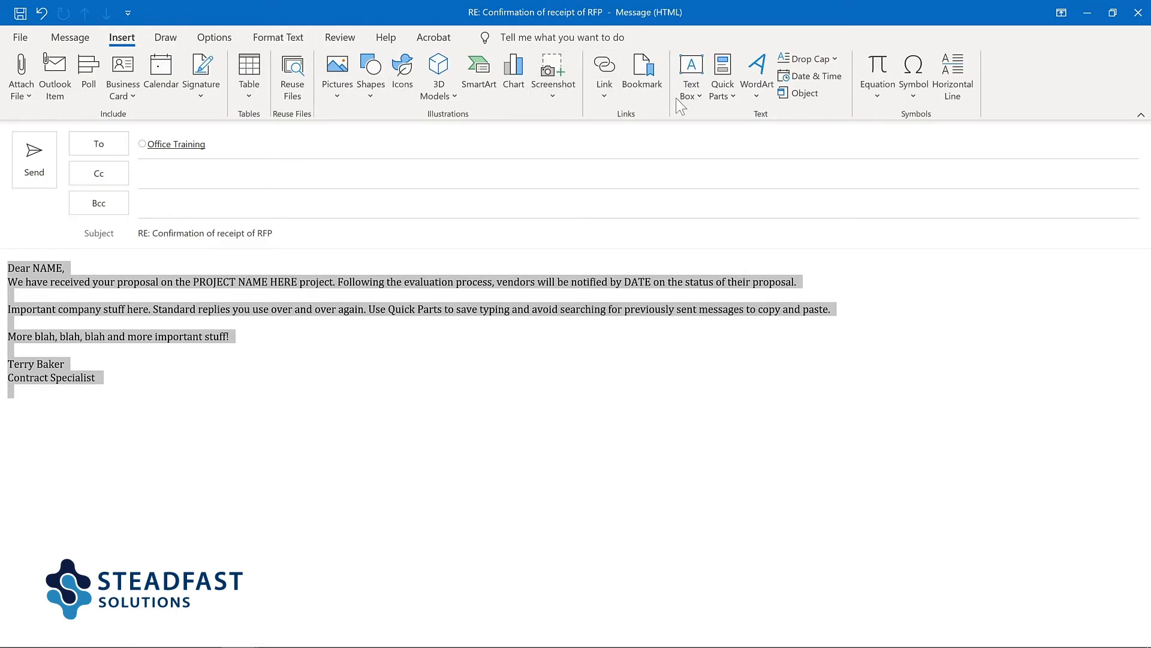
click(732, 99)
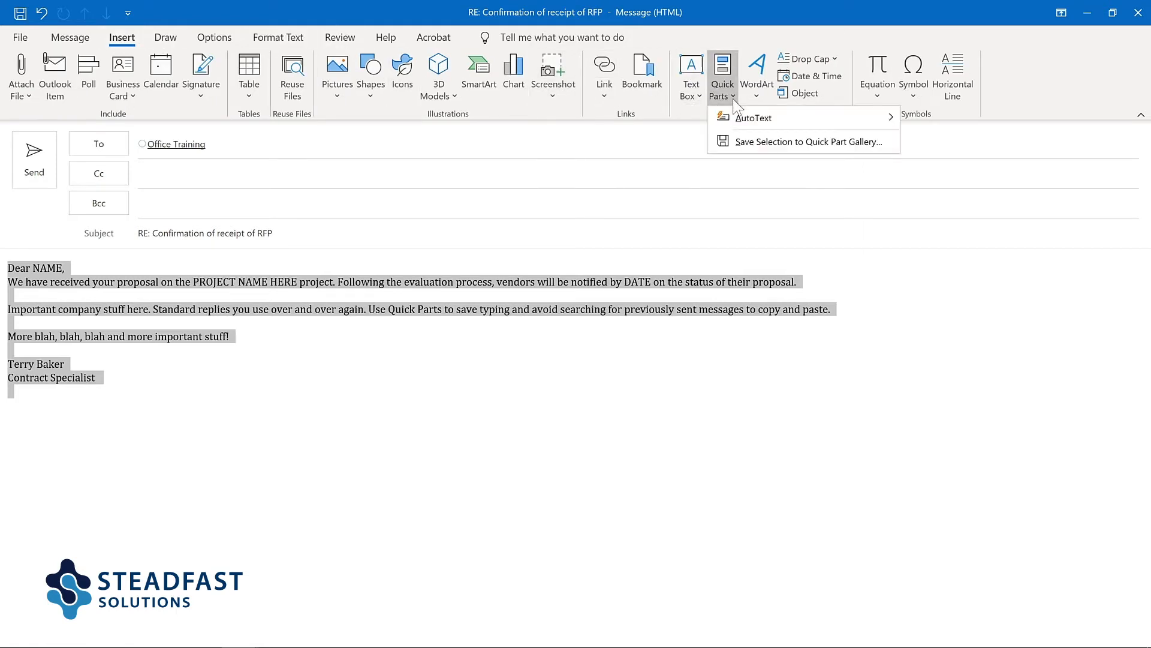
click(751, 141)
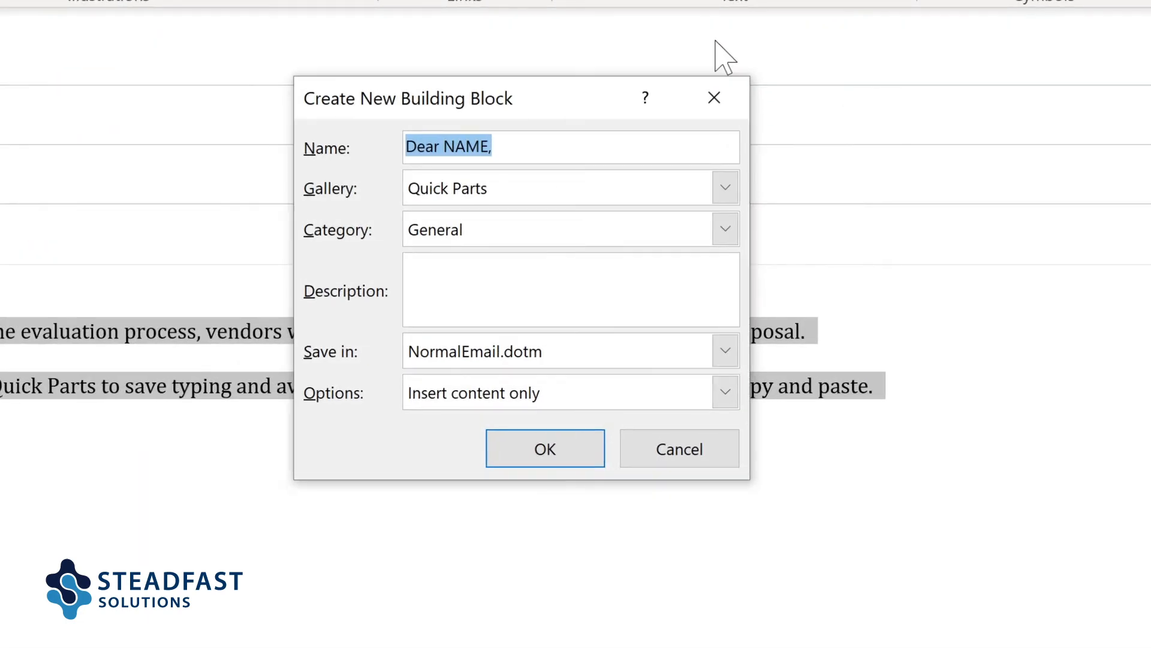
text(Proposal response)
click(726, 229)
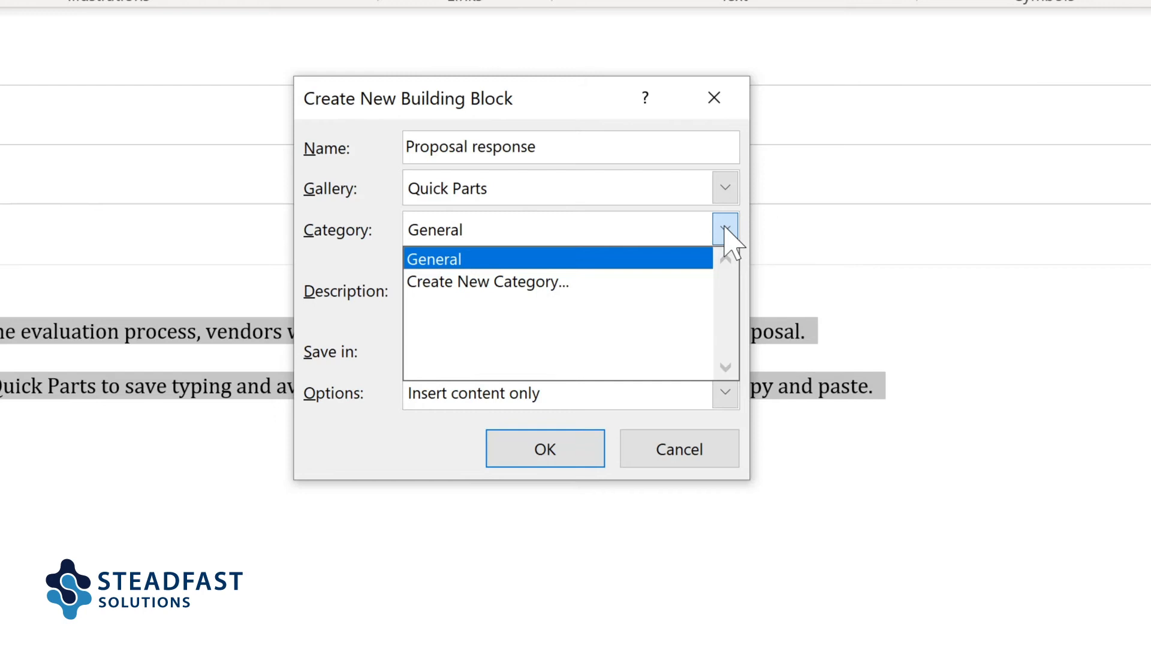
click(487, 281)
text(Pro)
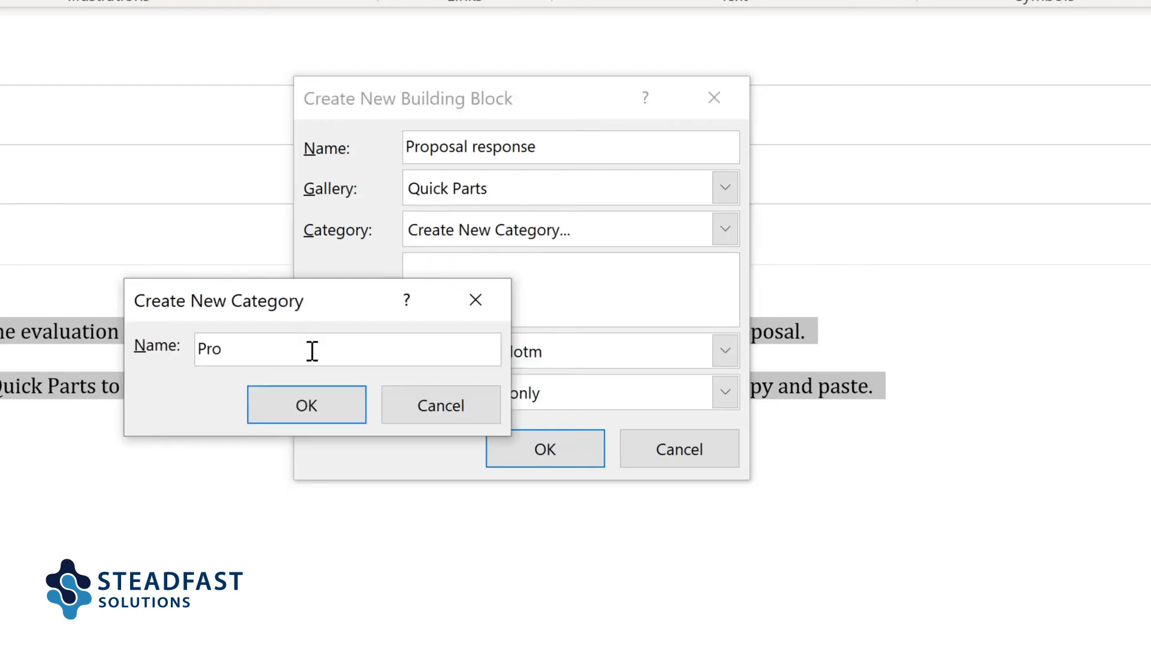
text(posals)
key(Return)
Describe the Quick Part as "Response to project proposals", keep the Insert content only option, and save it.
click(452, 267)
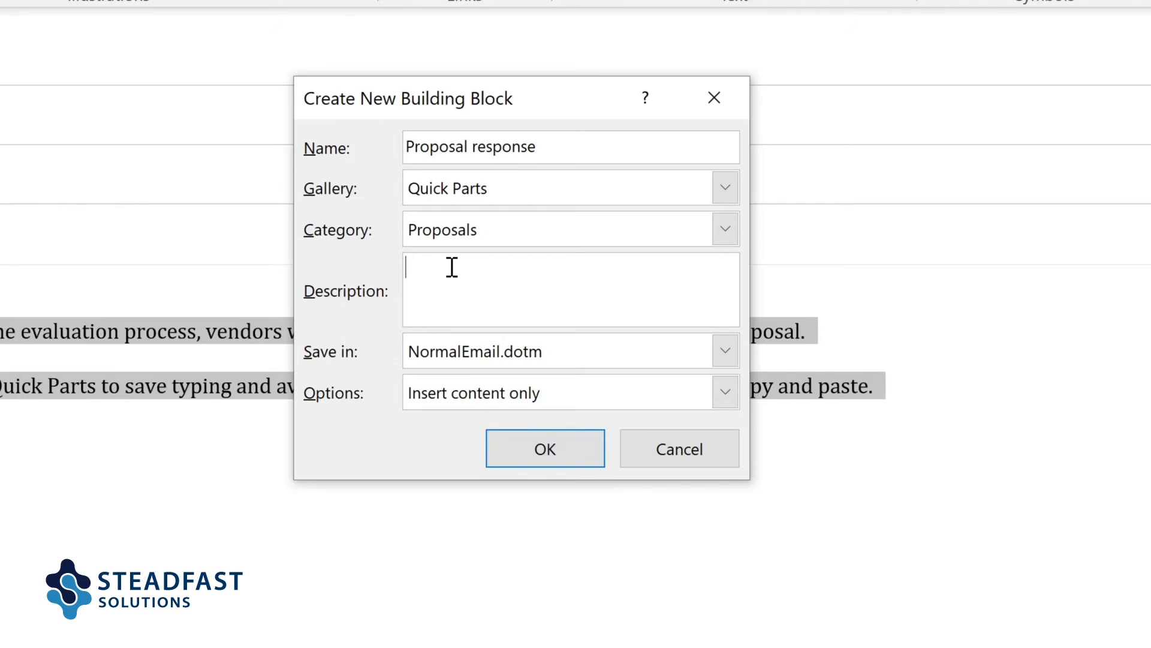
text(Response to project proposals)
click(726, 393)
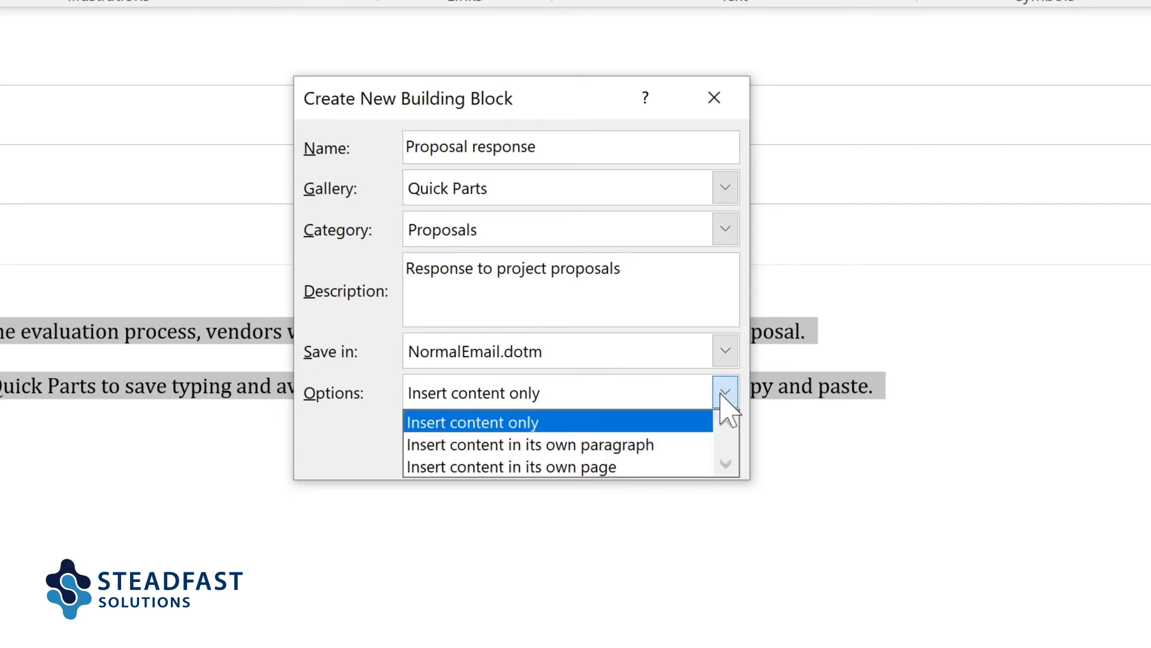
click(723, 394)
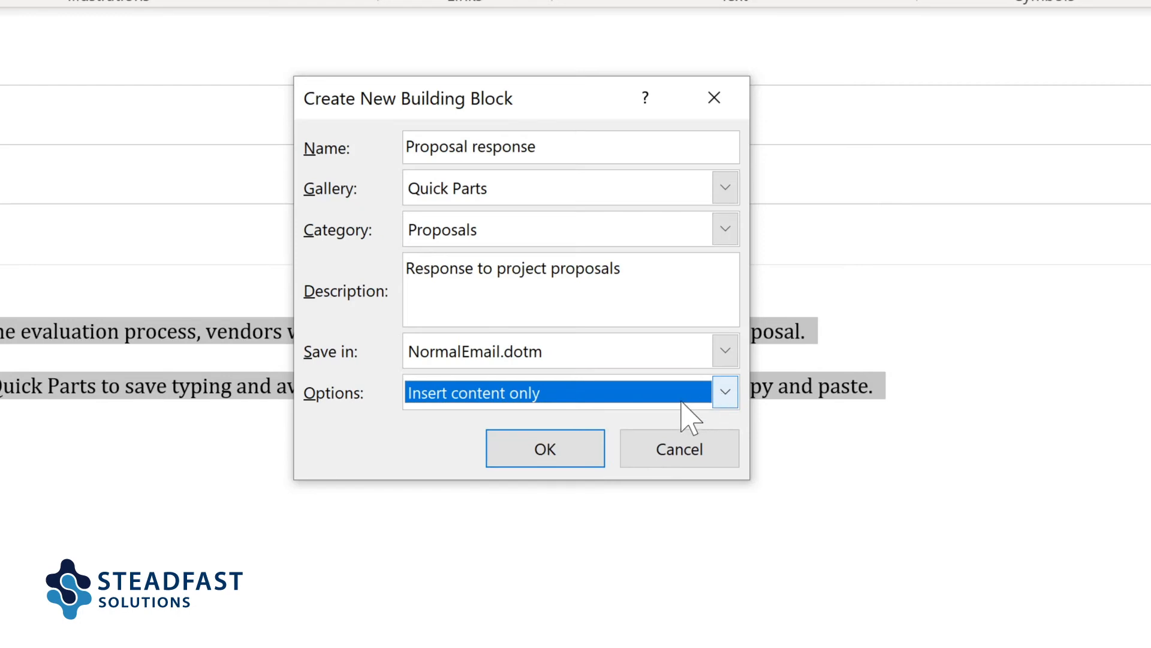
click(544, 448)
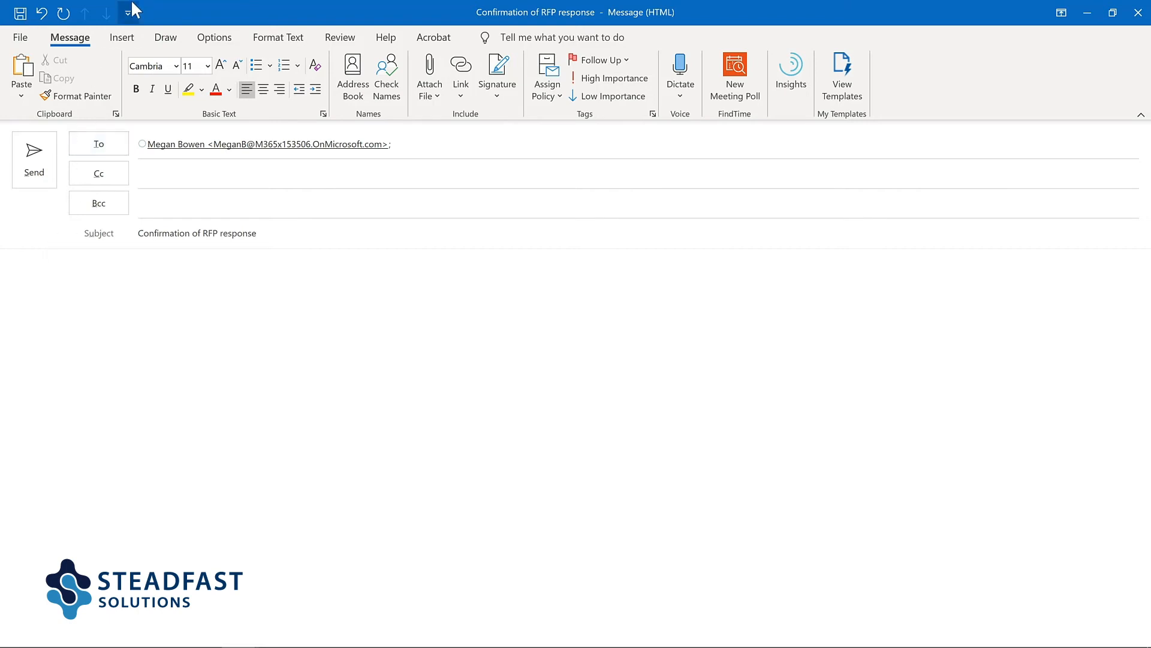
Insert the Proposal response Quick Part into the body of the "Confirmation of RFP response" message.
click(125, 40)
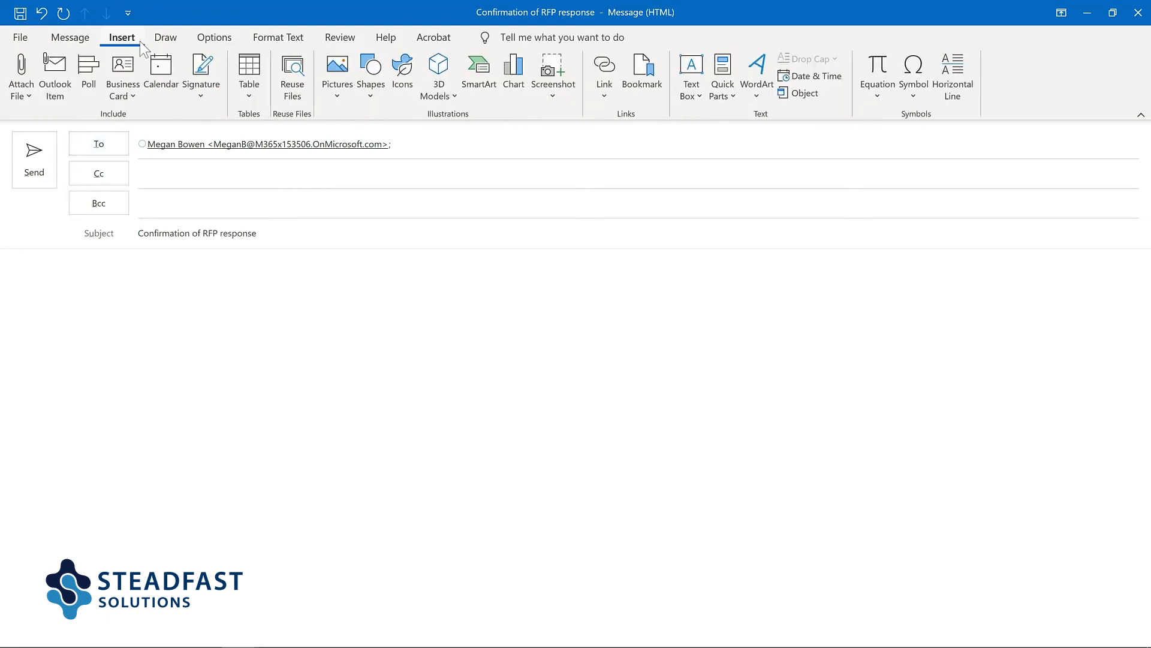
click(721, 105)
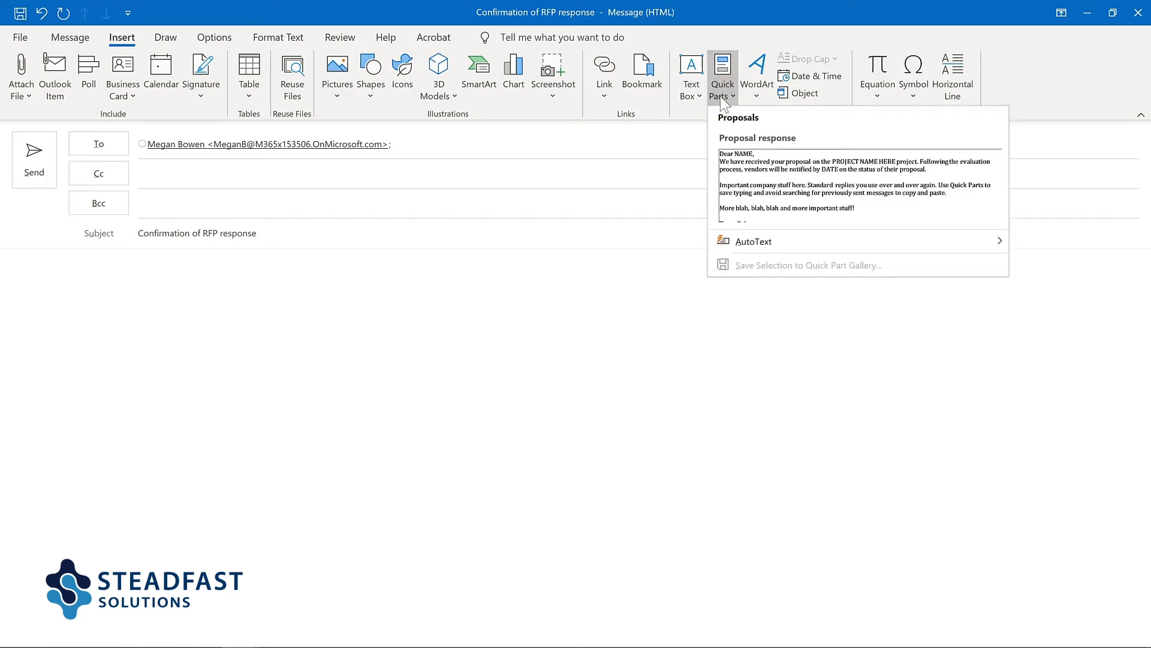
click(770, 167)
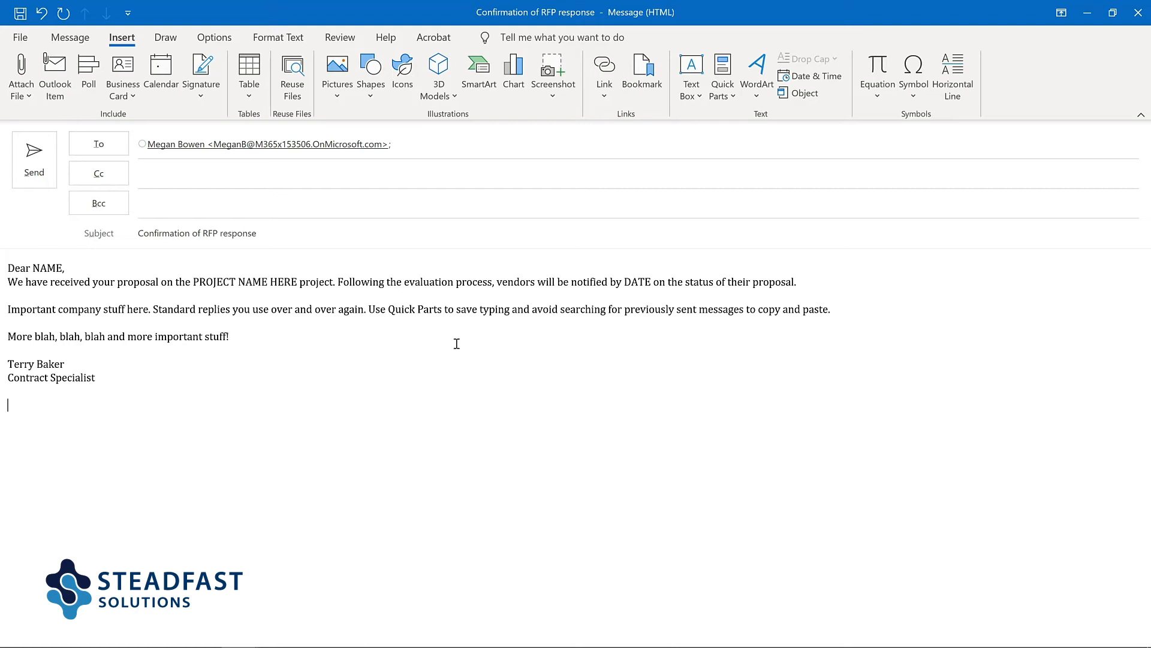
Open the organize and delete options for the Proposal response Quick Part.
click(722, 87)
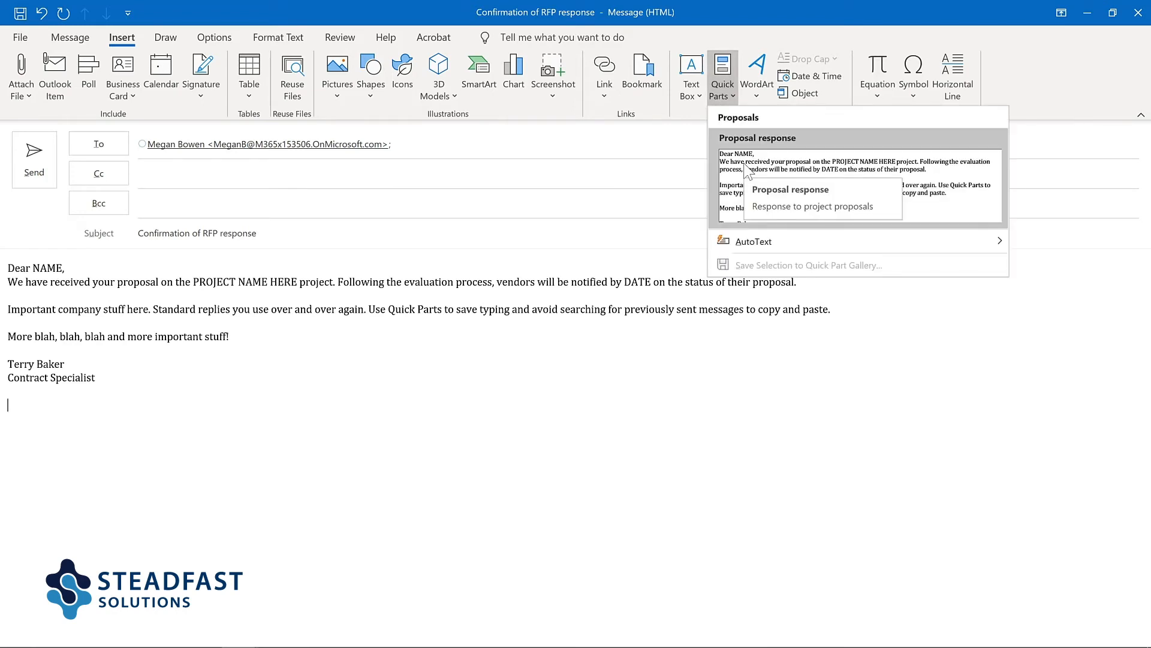
right_click(748, 171)
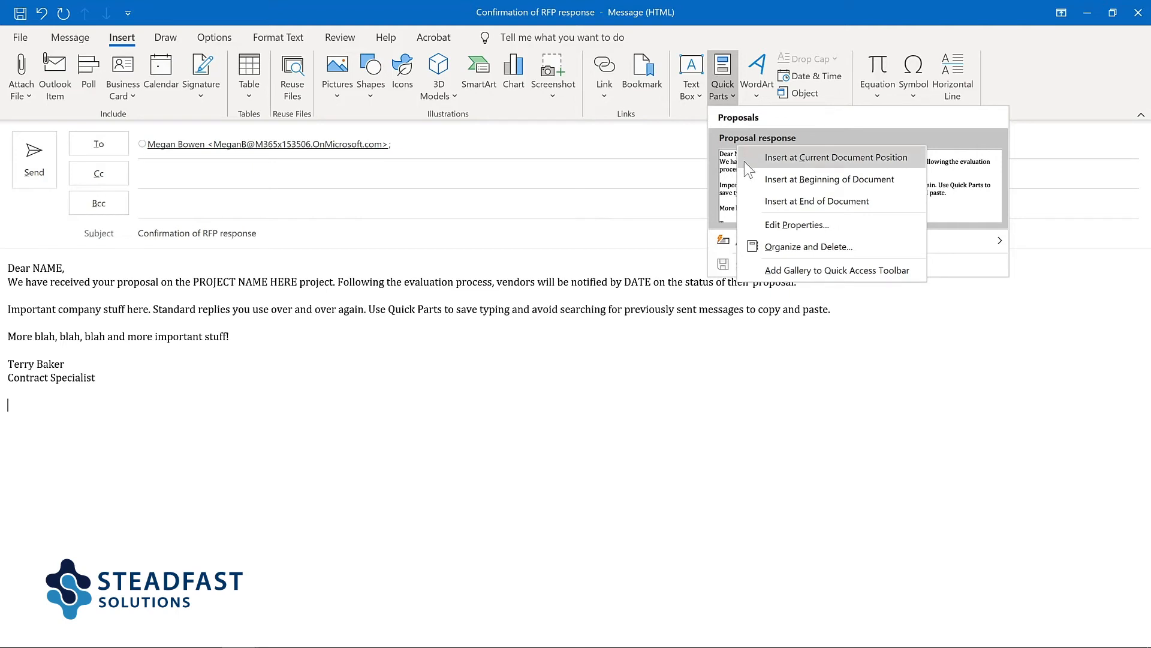
click(773, 243)
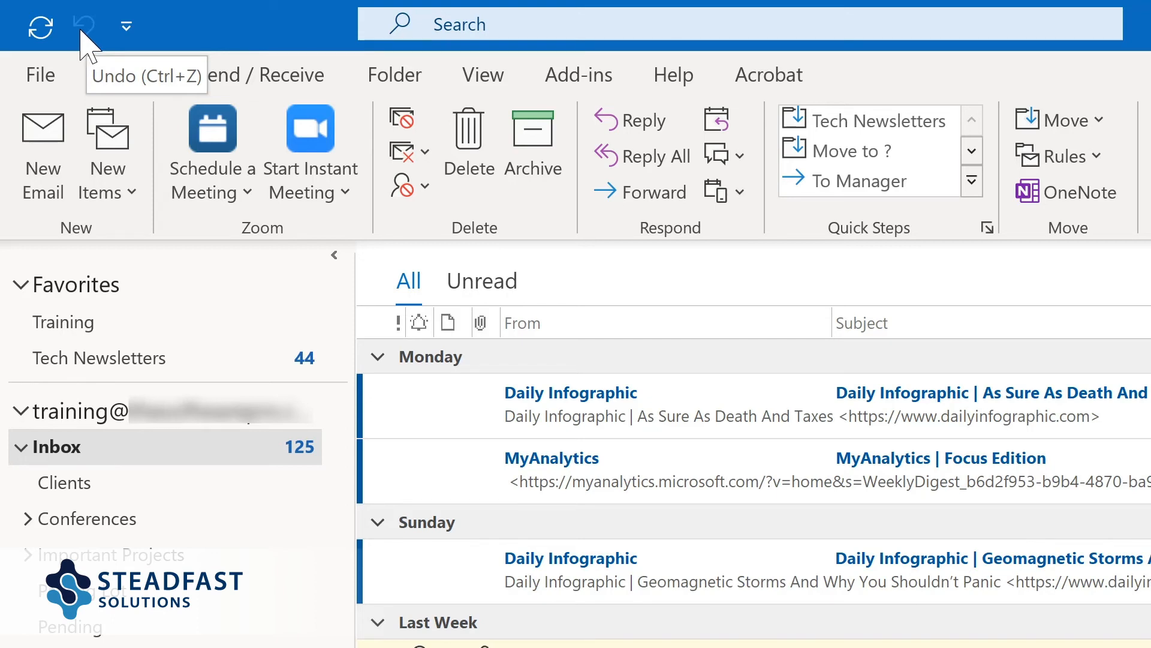
Add the Reply, Reply All and Forward commands to the main window's Quick Access Toolbar.
click(127, 27)
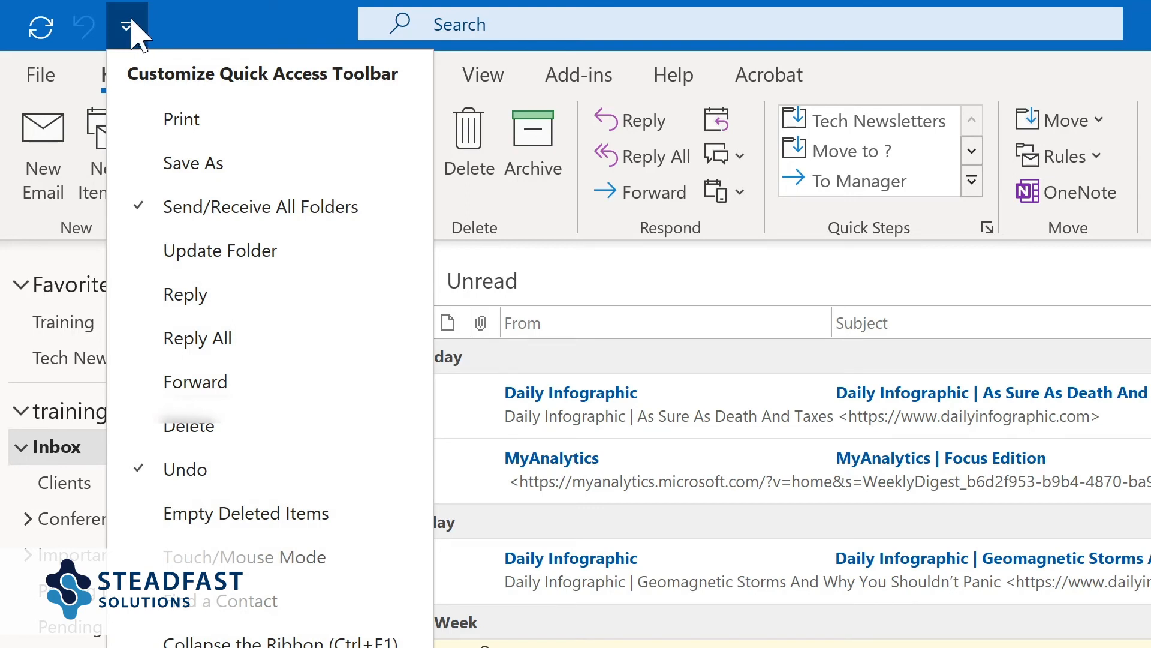
click(183, 295)
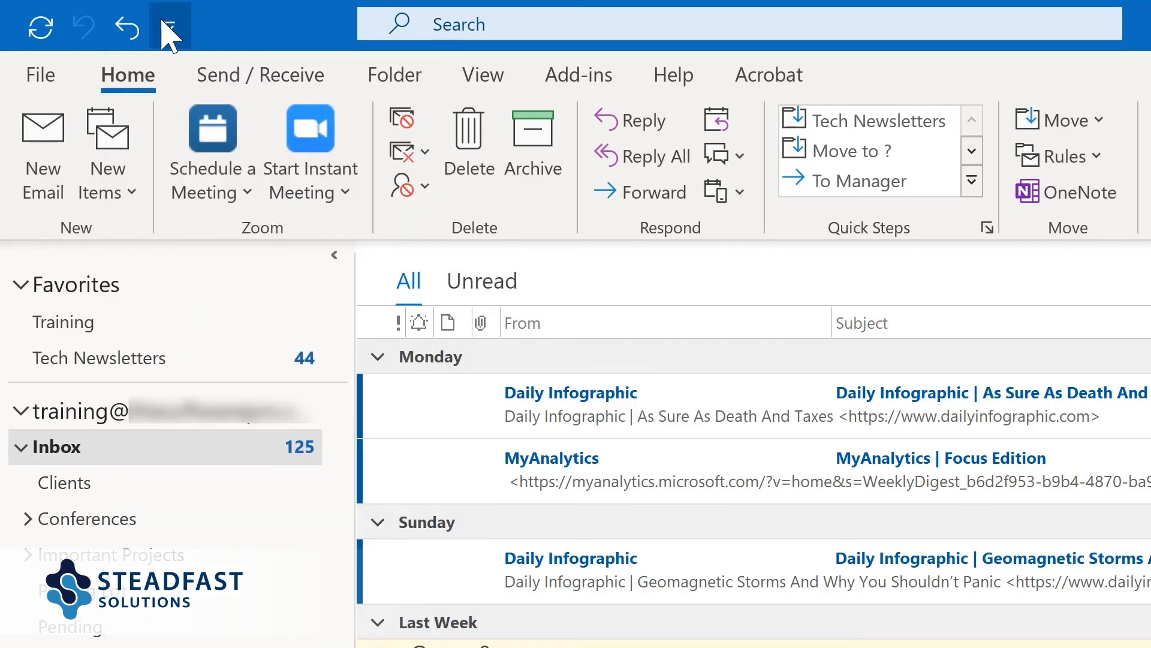
click(170, 27)
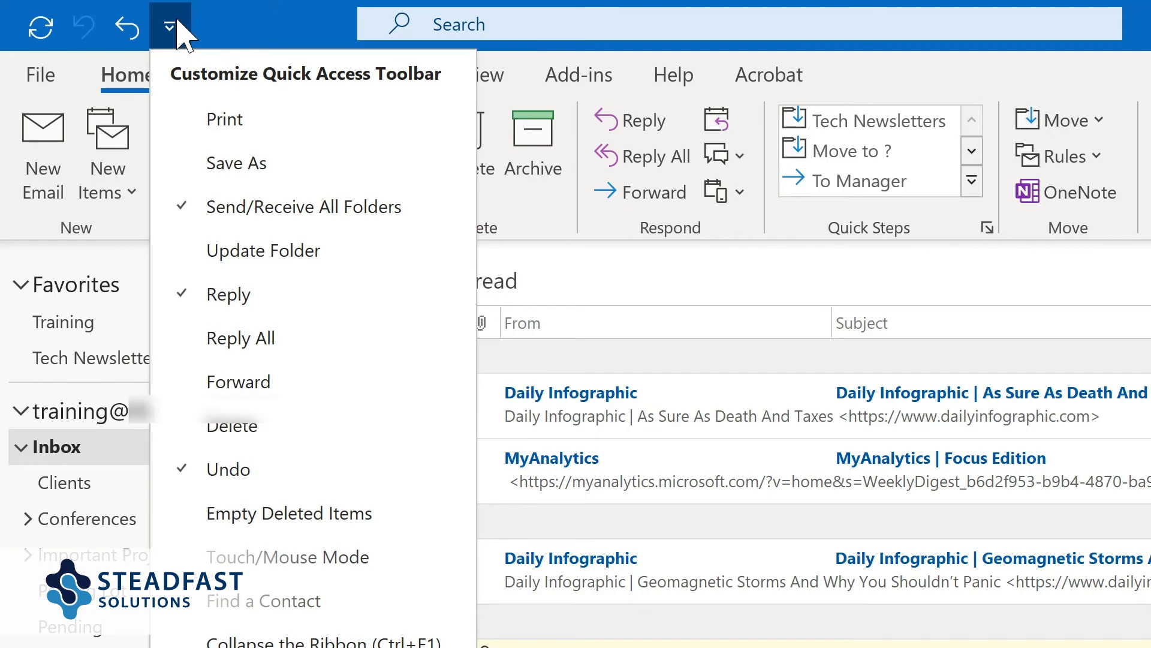
click(211, 340)
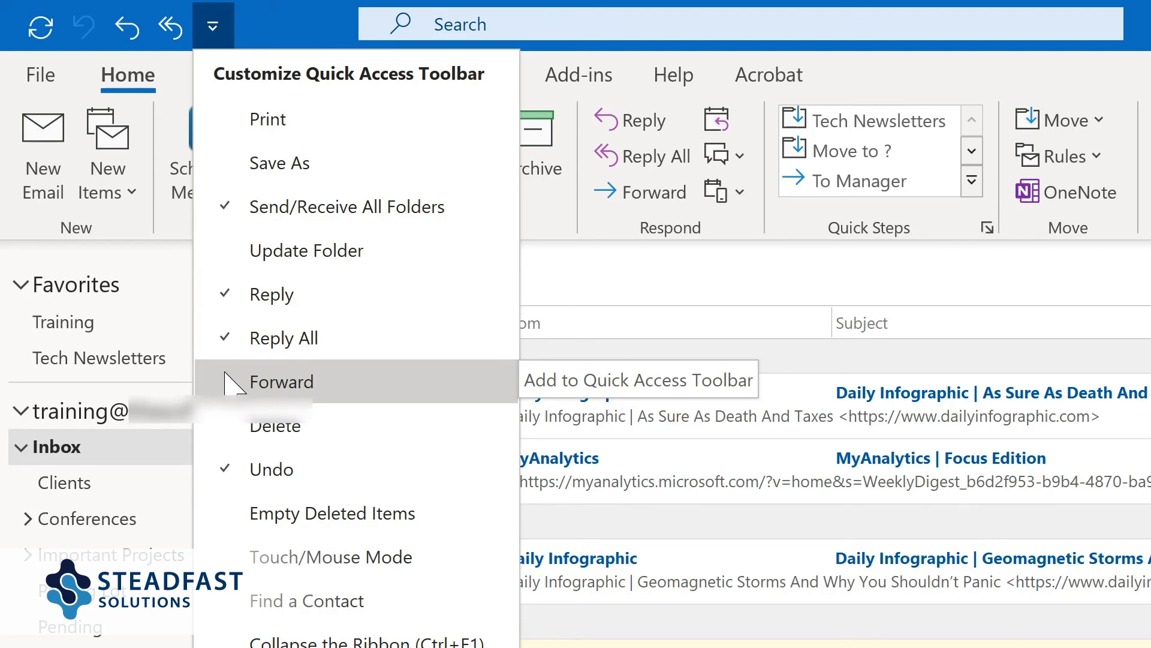
click(228, 382)
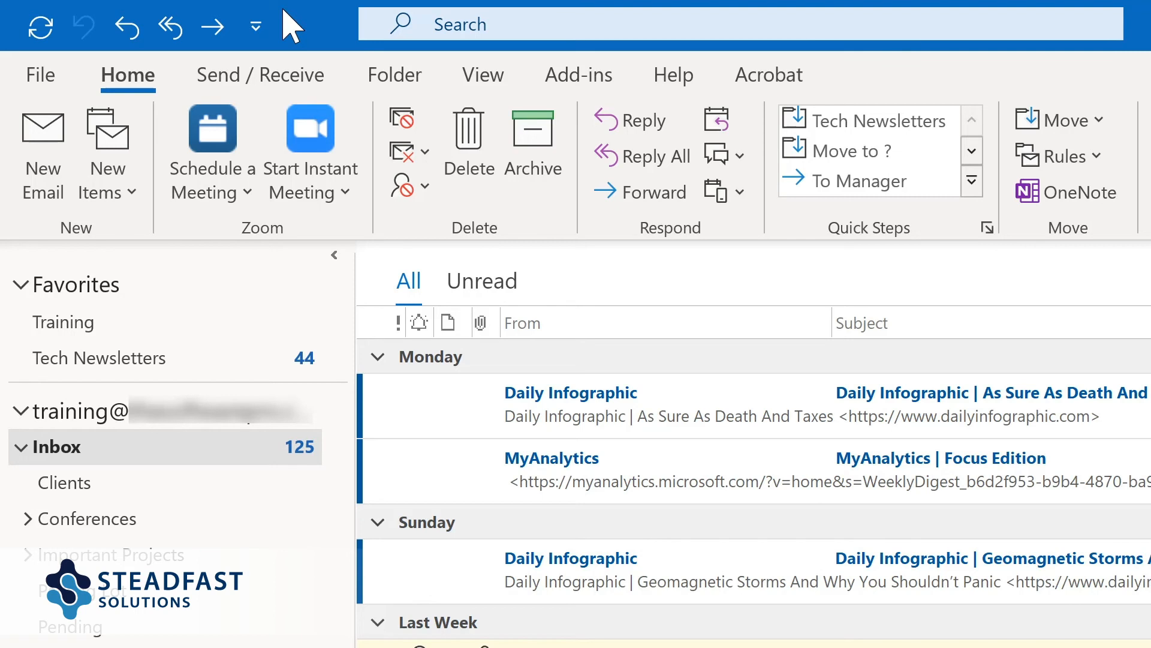
Start a new email message and add the Quick Parts command to its Quick Access Toolbar.
key(ctrl+n)
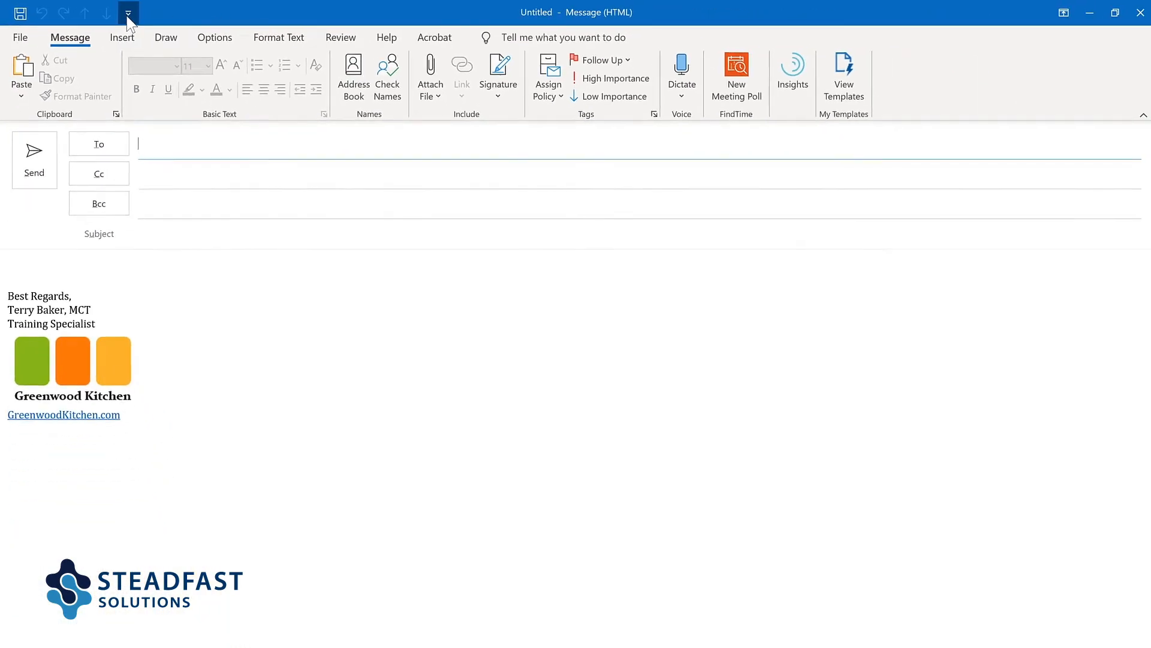
click(128, 18)
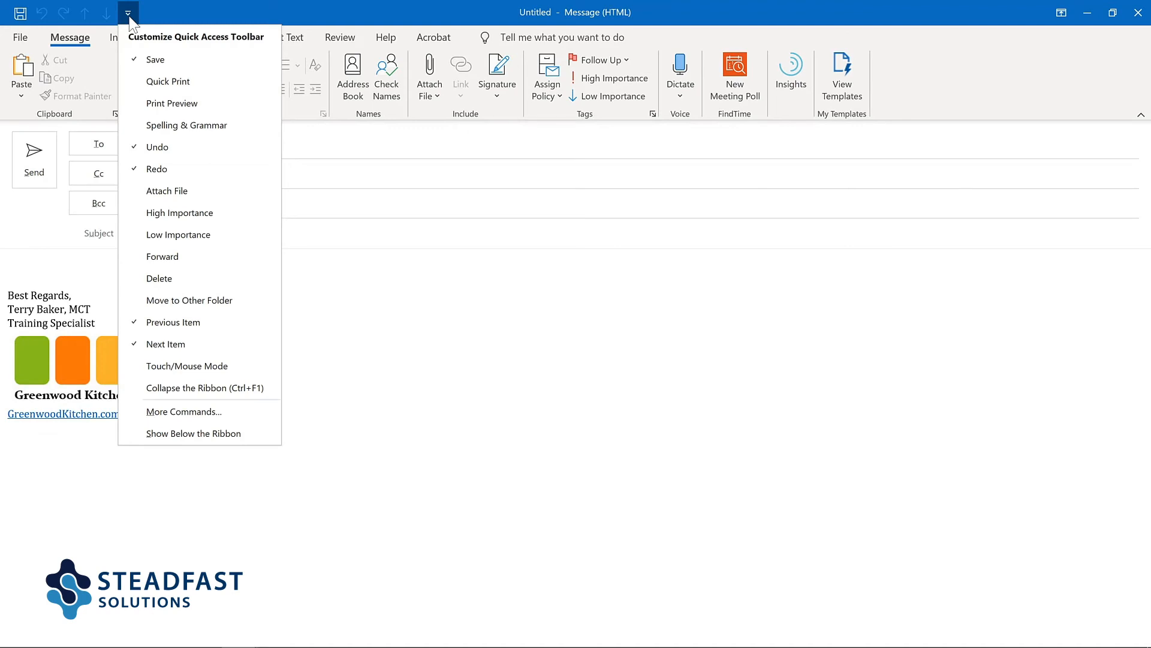
click(128, 14)
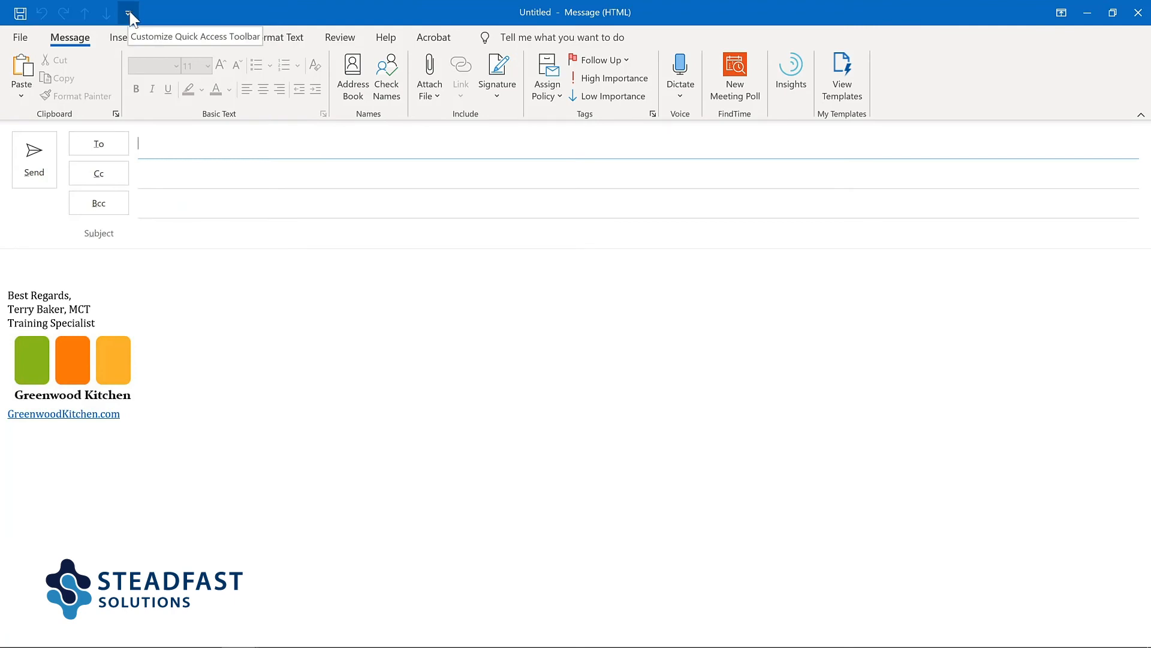
click(45, 255)
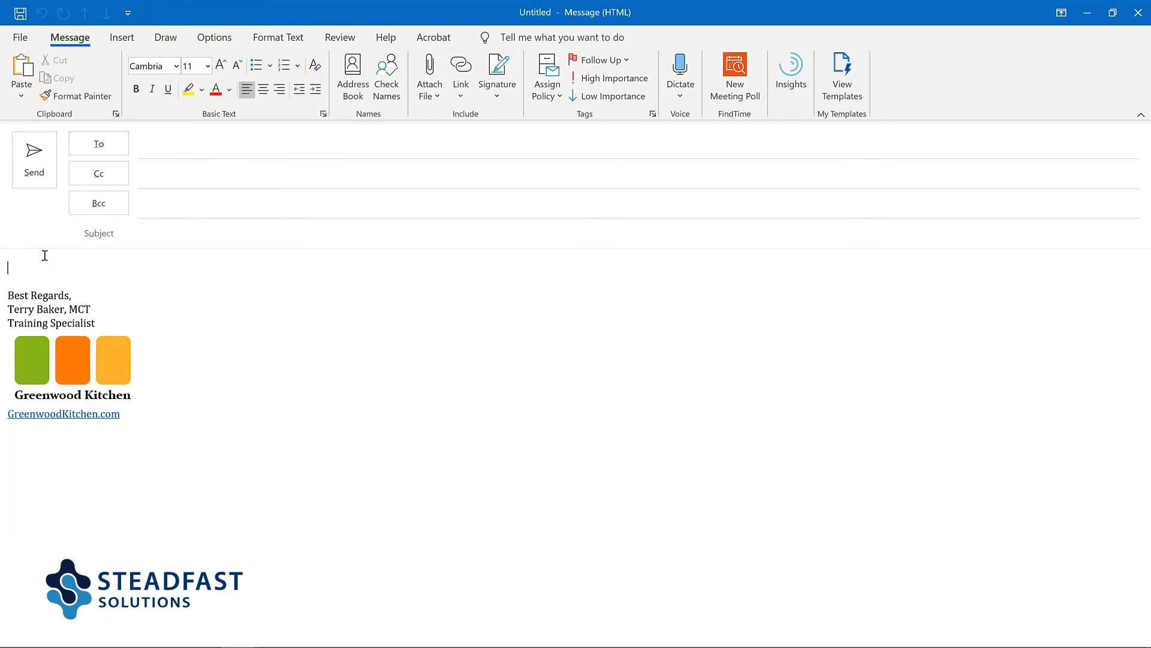
click(121, 39)
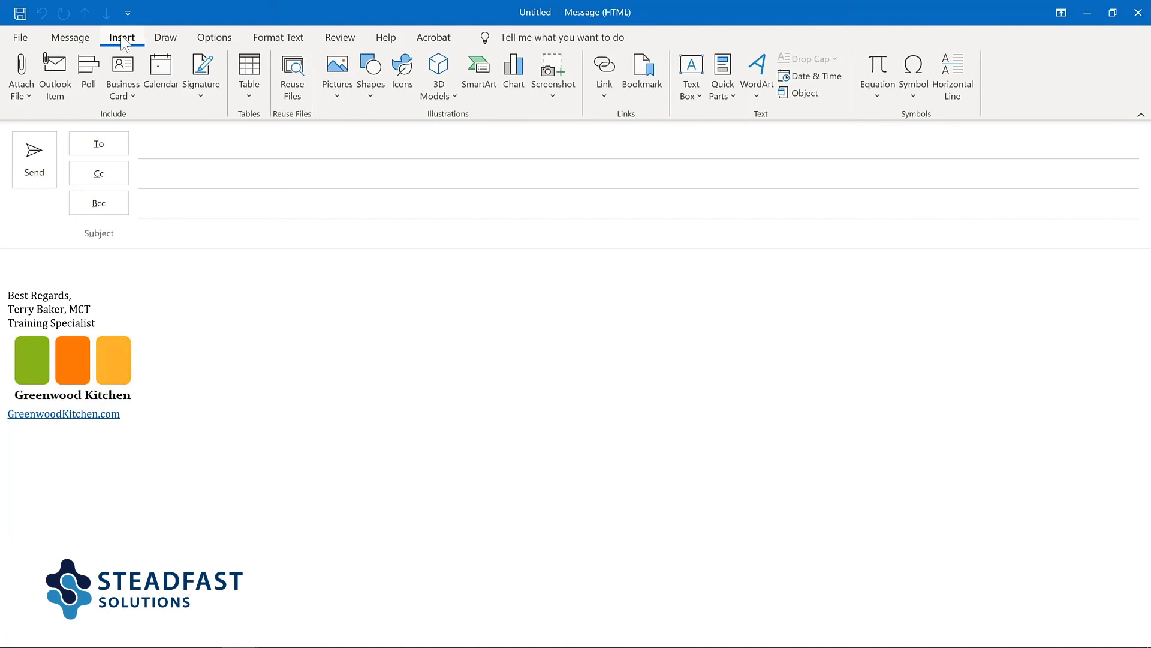
click(721, 69)
right_click(721, 70)
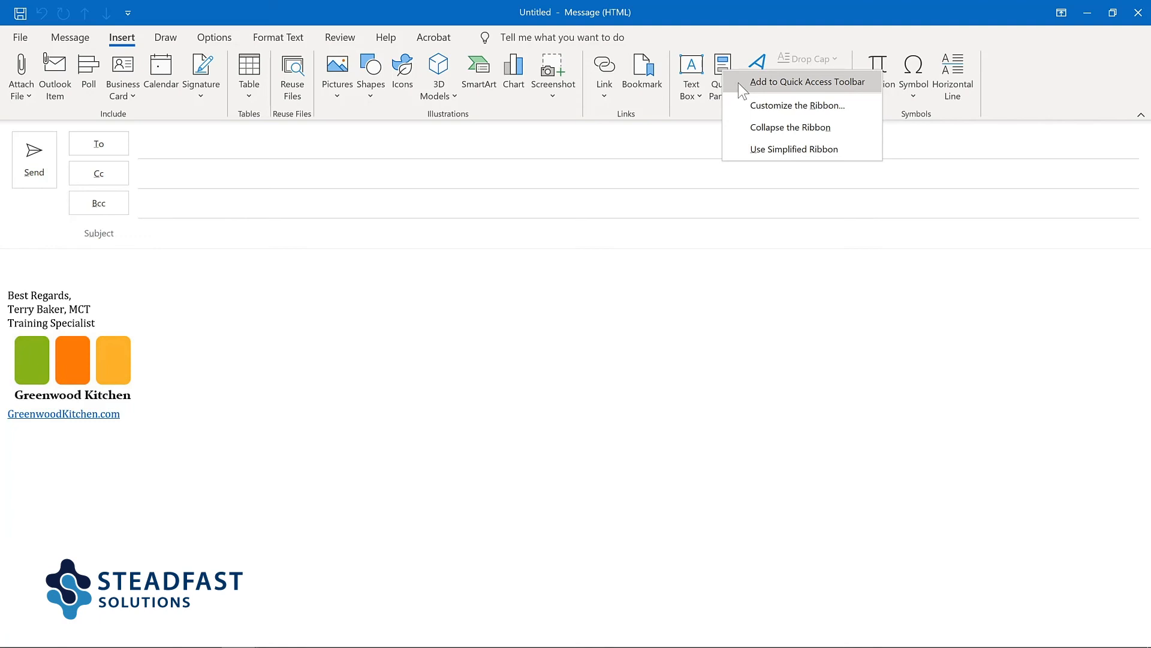
click(739, 83)
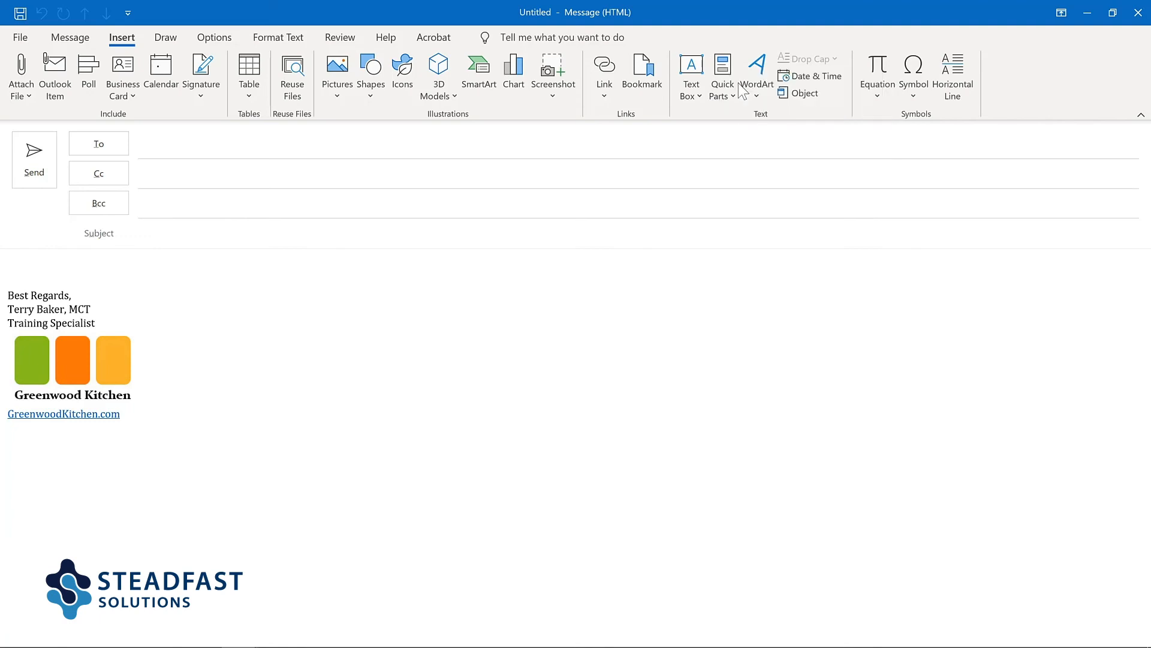
Add Delay Delivery to the message window's Quick Access Toolbar and show the toolbar below the ribbon.
click(215, 40)
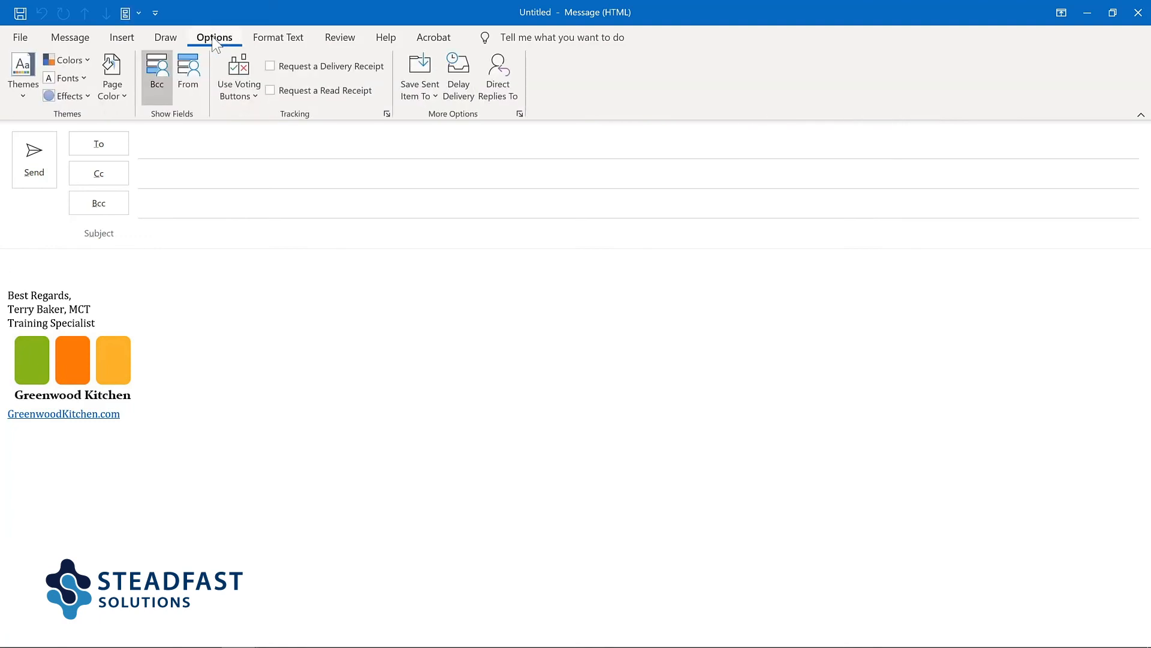
right_click(466, 82)
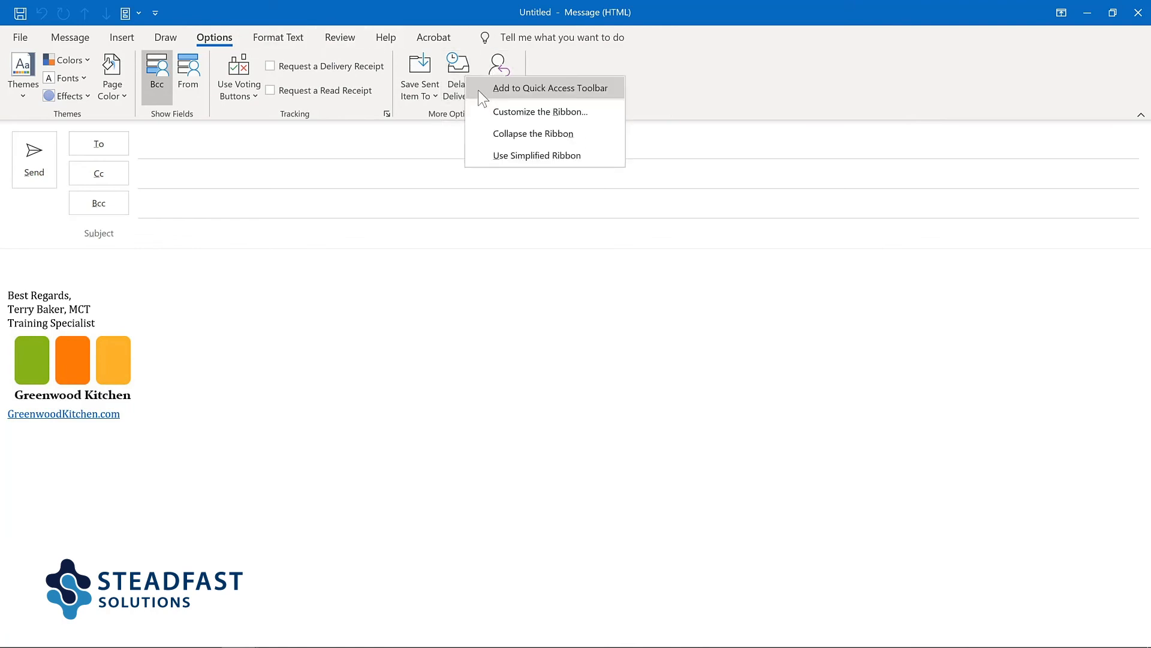
click(480, 87)
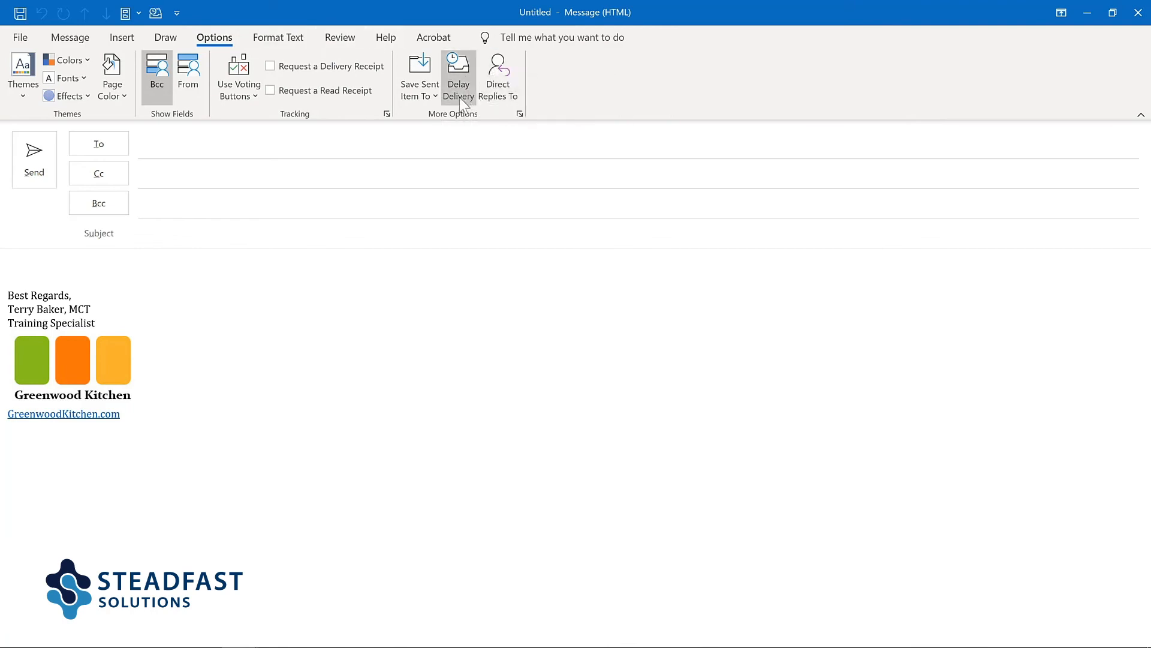
click(177, 13)
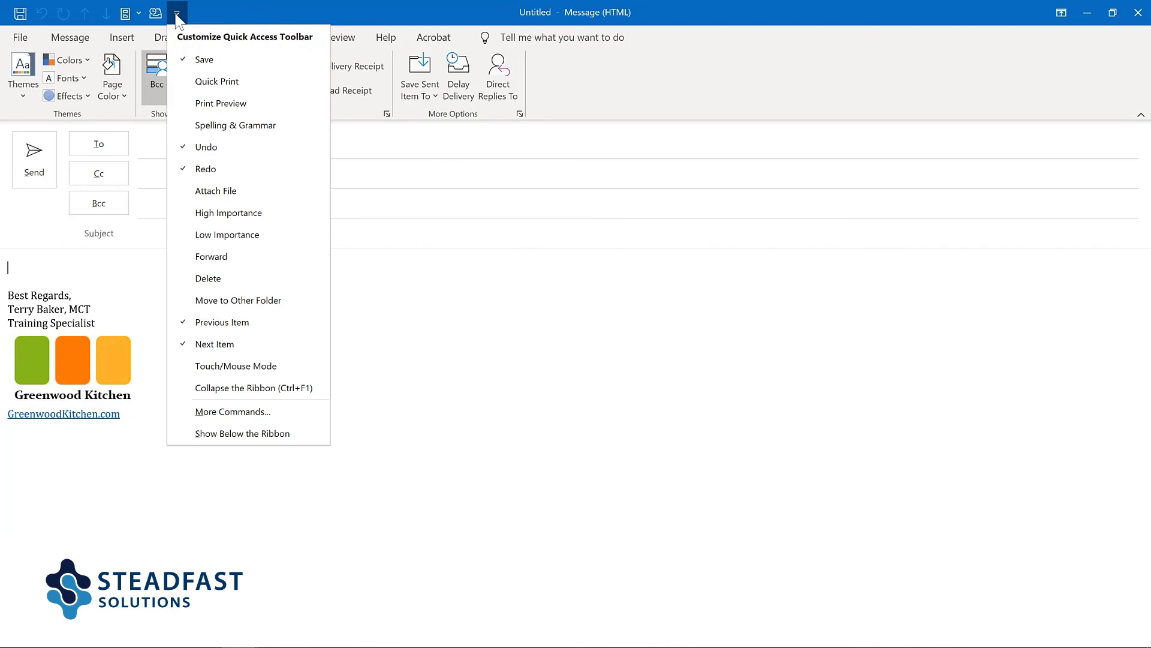
click(185, 429)
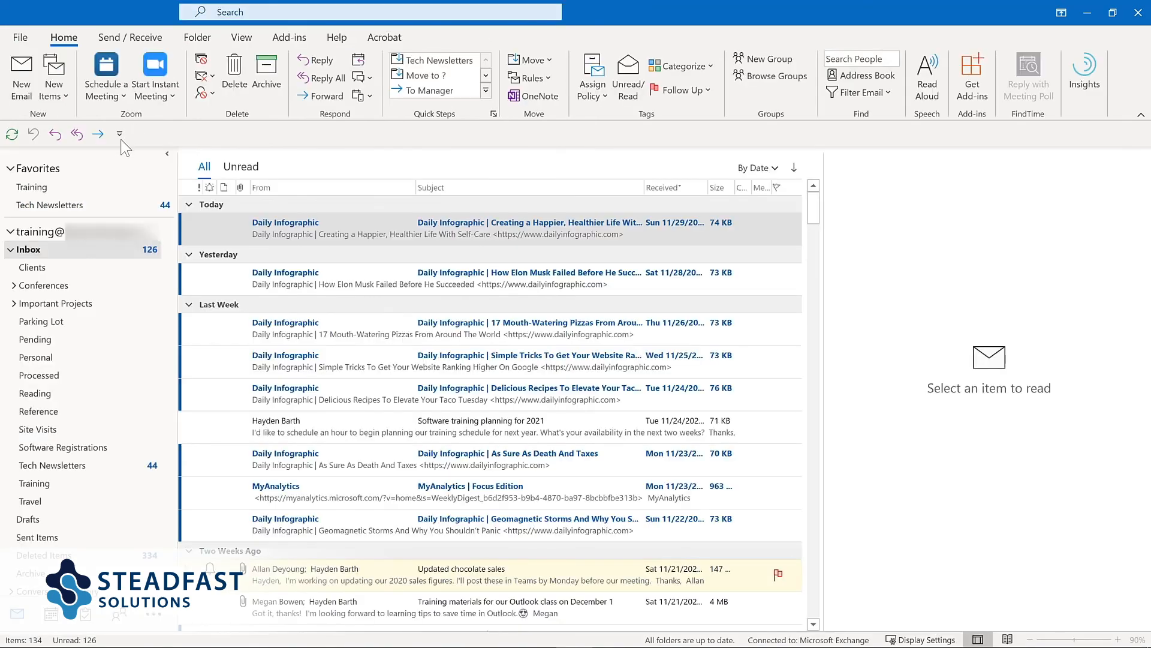
Open the full customization options for the main window's Quick Access Toolbar.
click(119, 134)
click(119, 134)
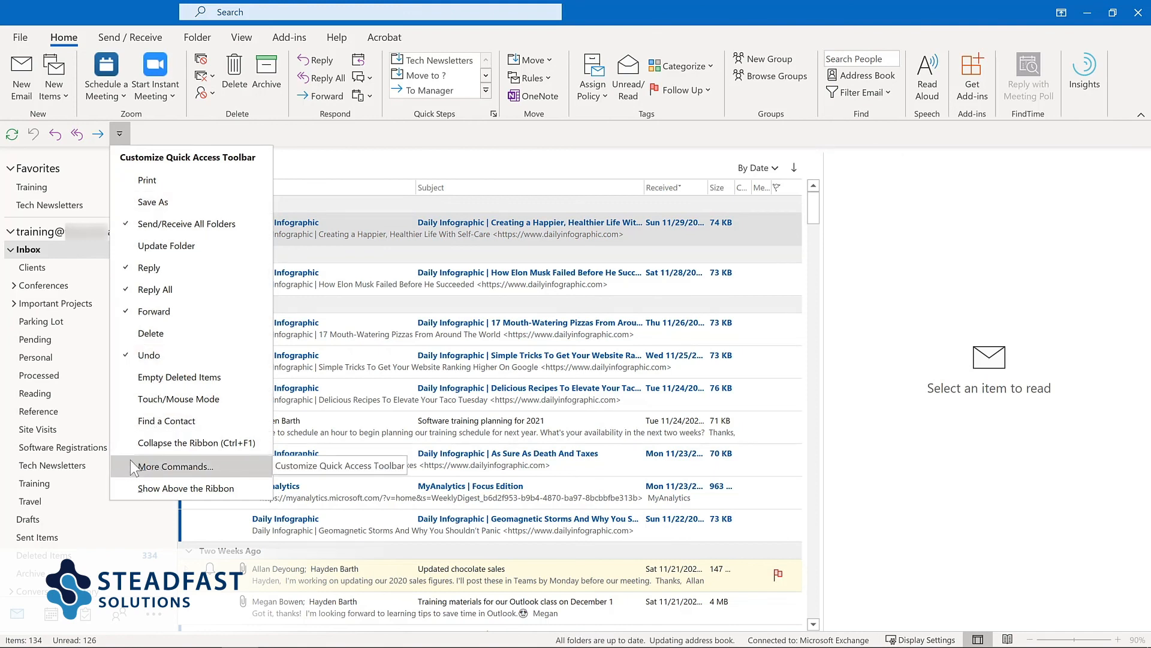
right_click(71, 138)
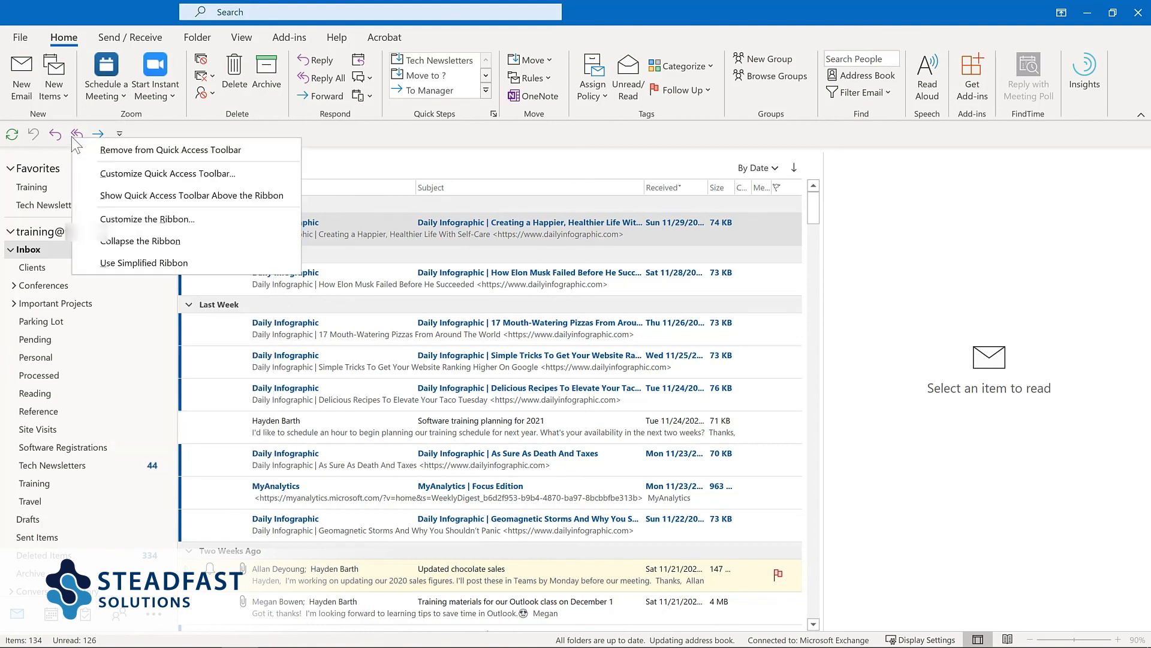
click(94, 170)
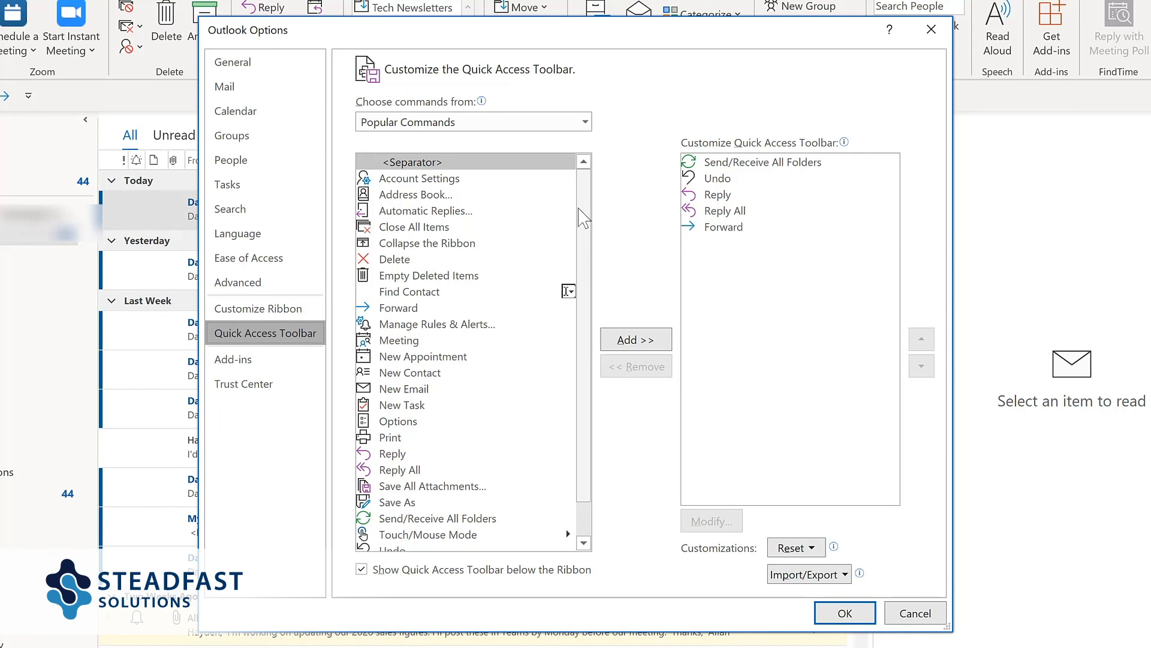
Add Manage Rules & Alerts, Meeting, New Email and New Task from the popular commands to the Quick Access Toolbar.
click(432, 327)
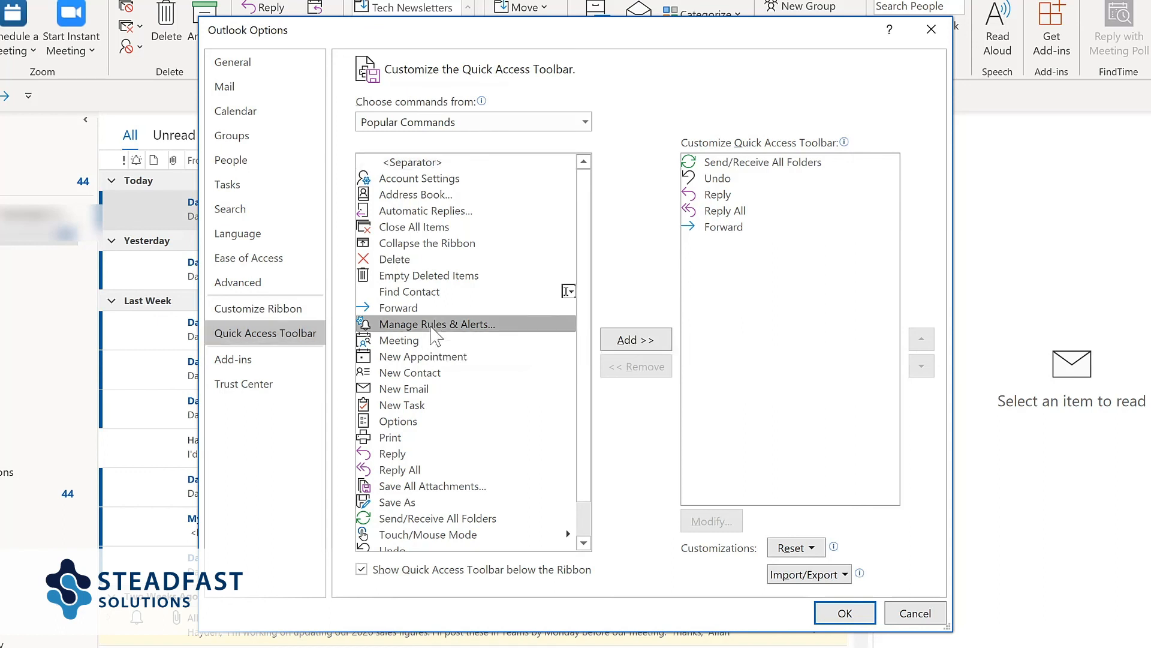
click(639, 344)
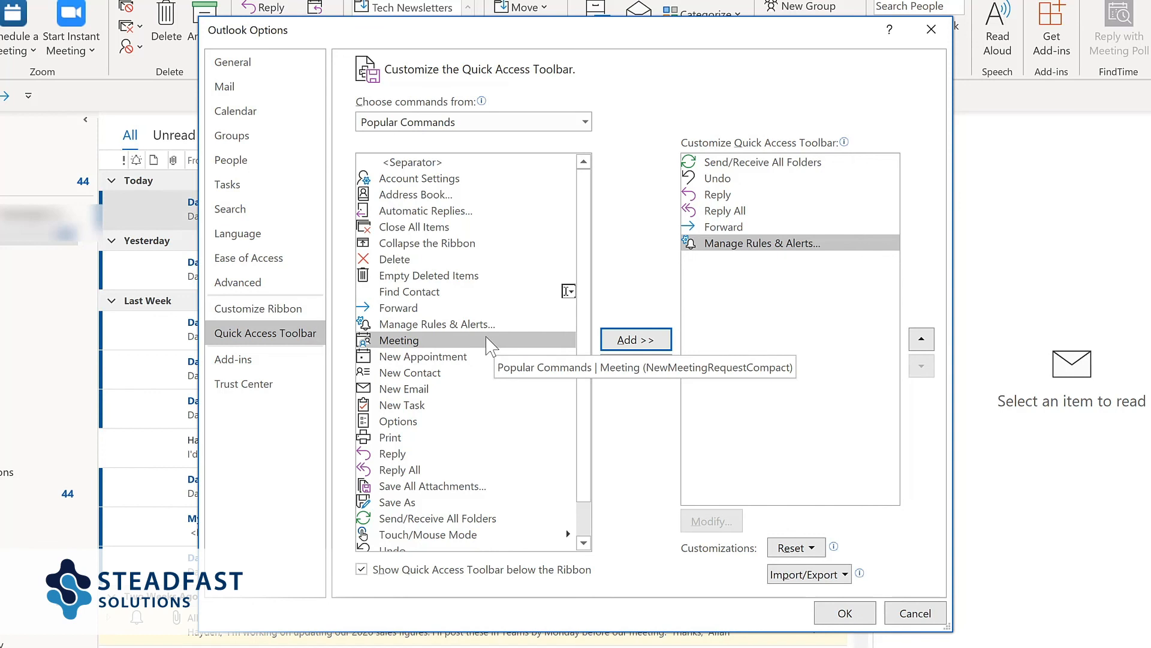
click(627, 342)
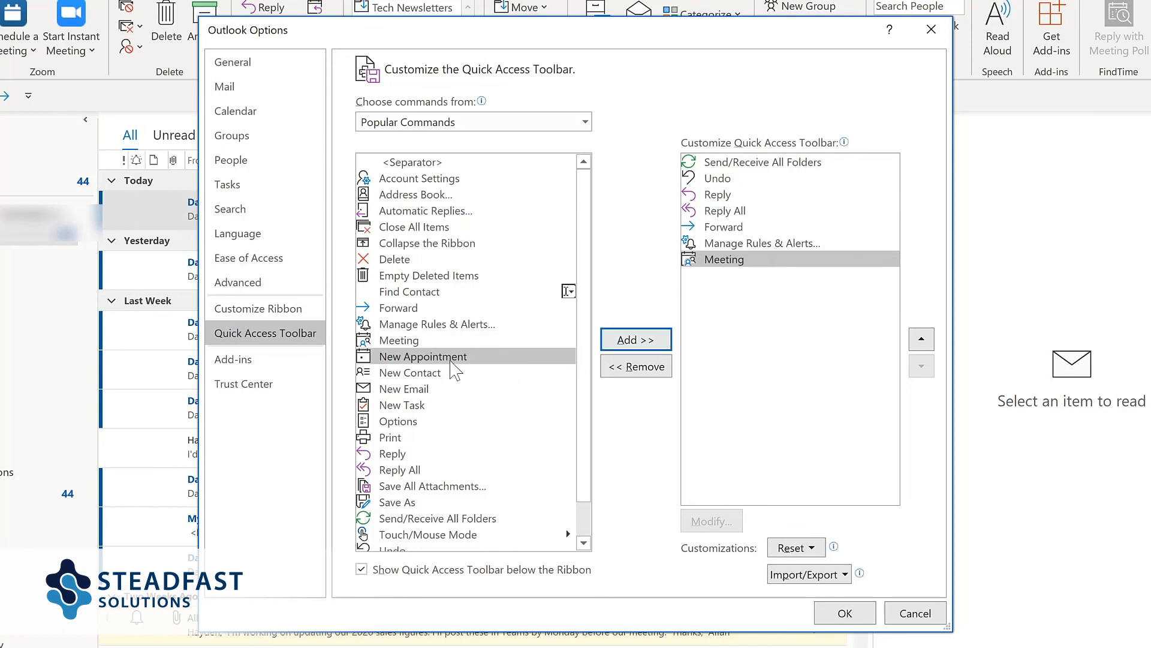
click(412, 394)
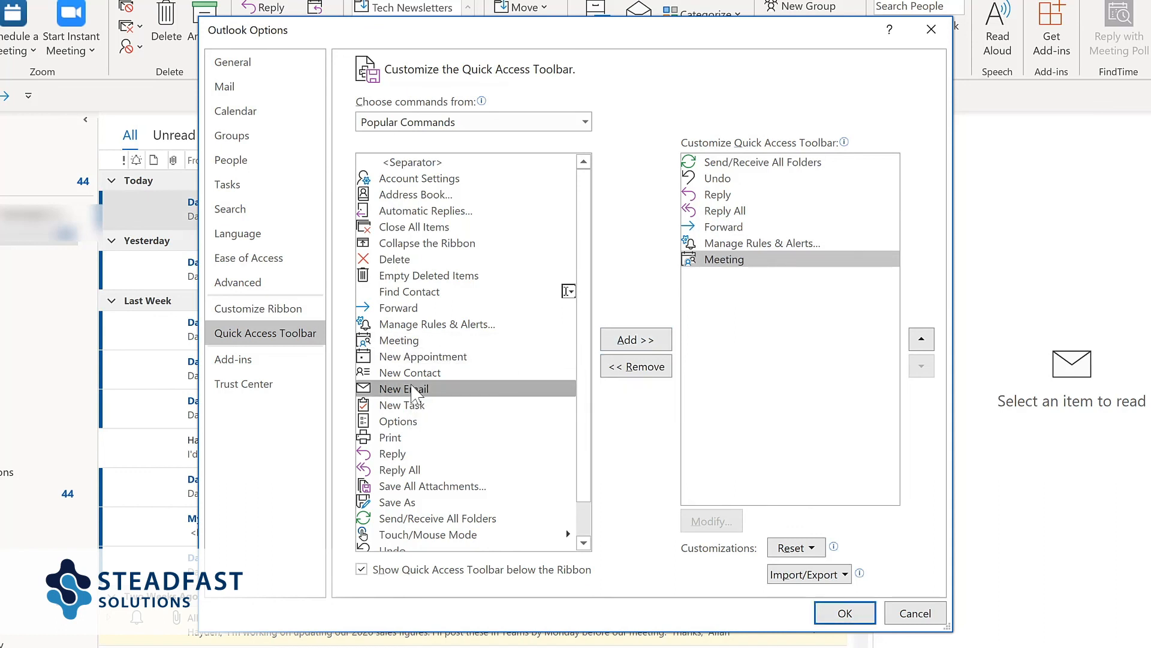
double_click(413, 391)
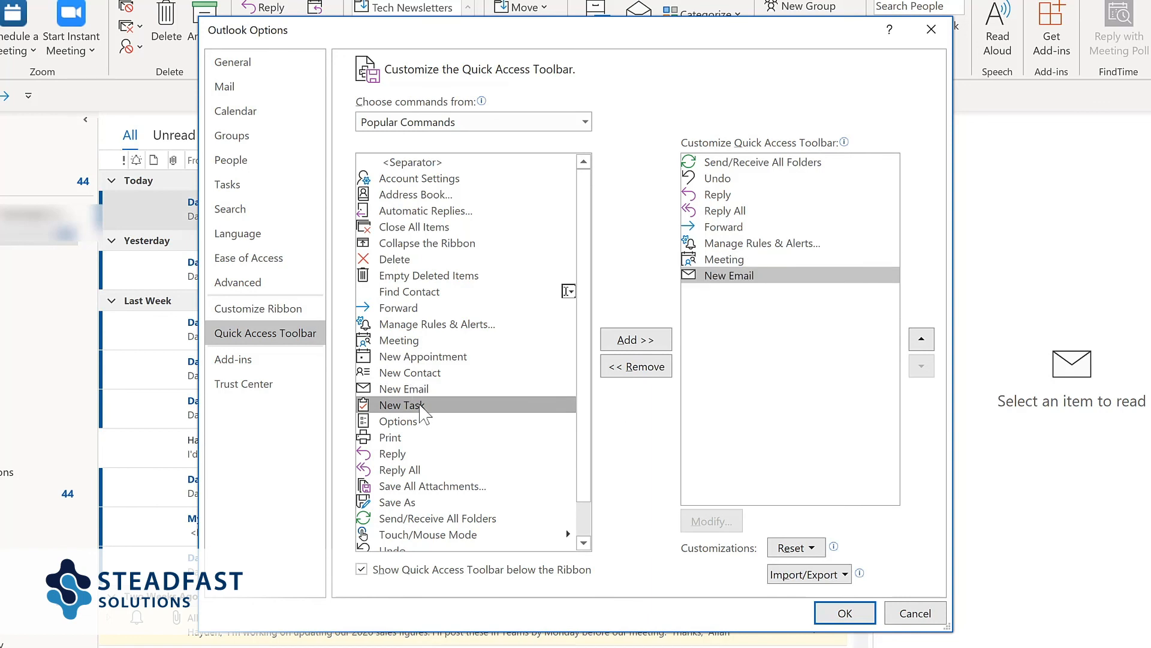
double_click(421, 407)
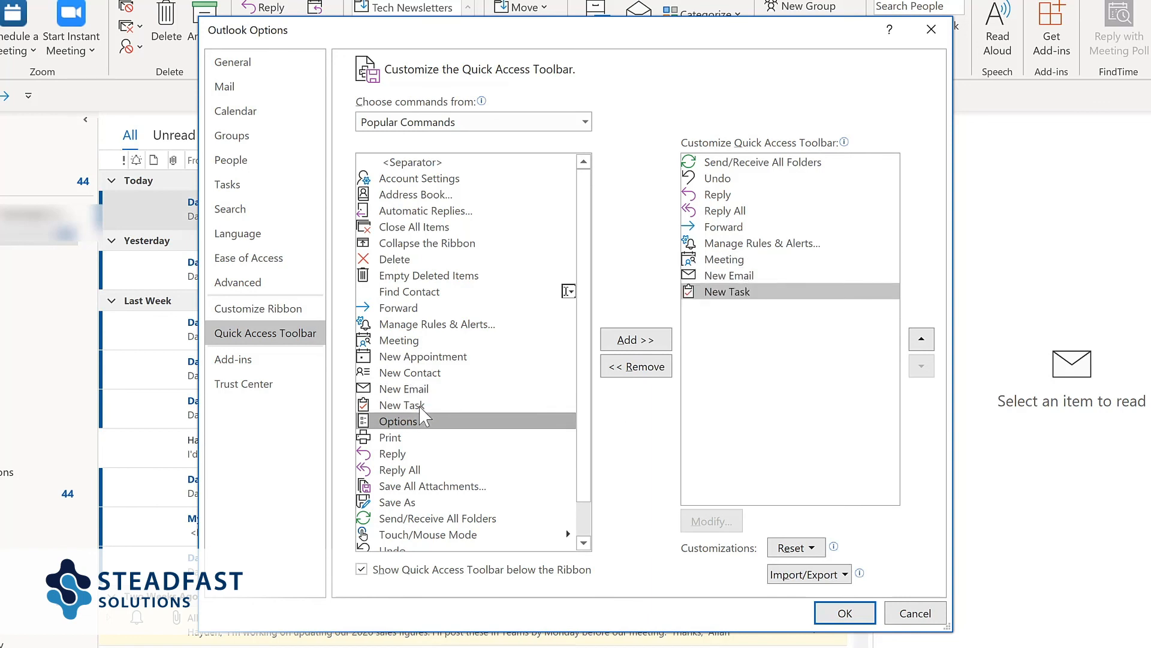
Review the available command categories and move New Email up directly below Forward in the Quick Access Toolbar order.
click(585, 123)
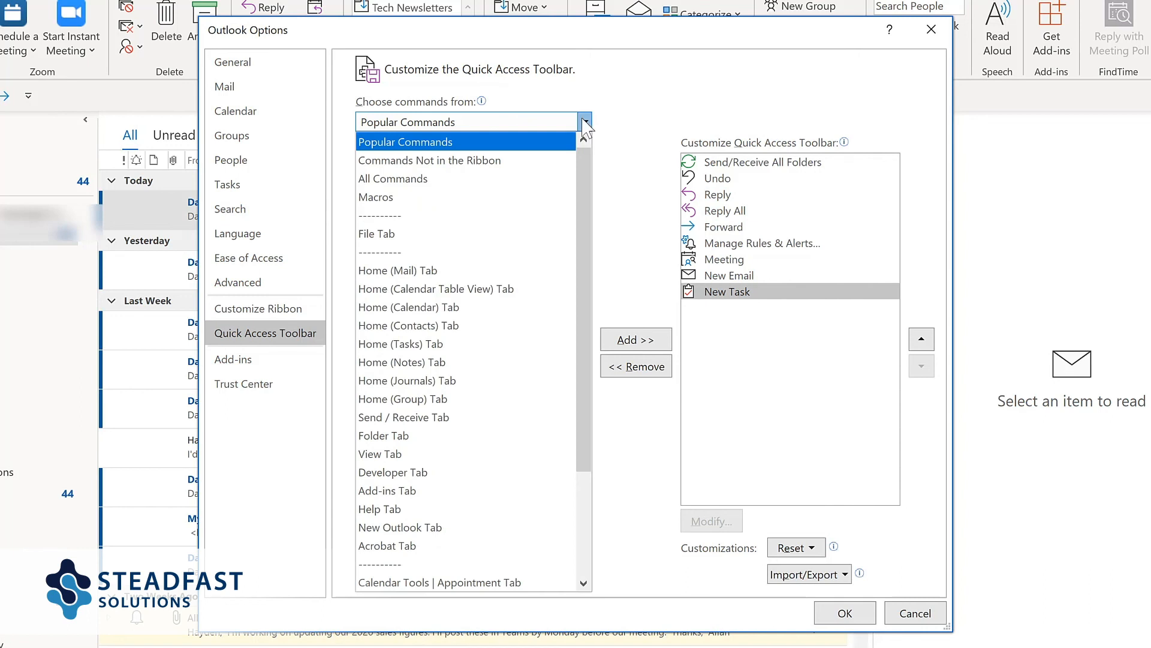
click(772, 280)
click(772, 277)
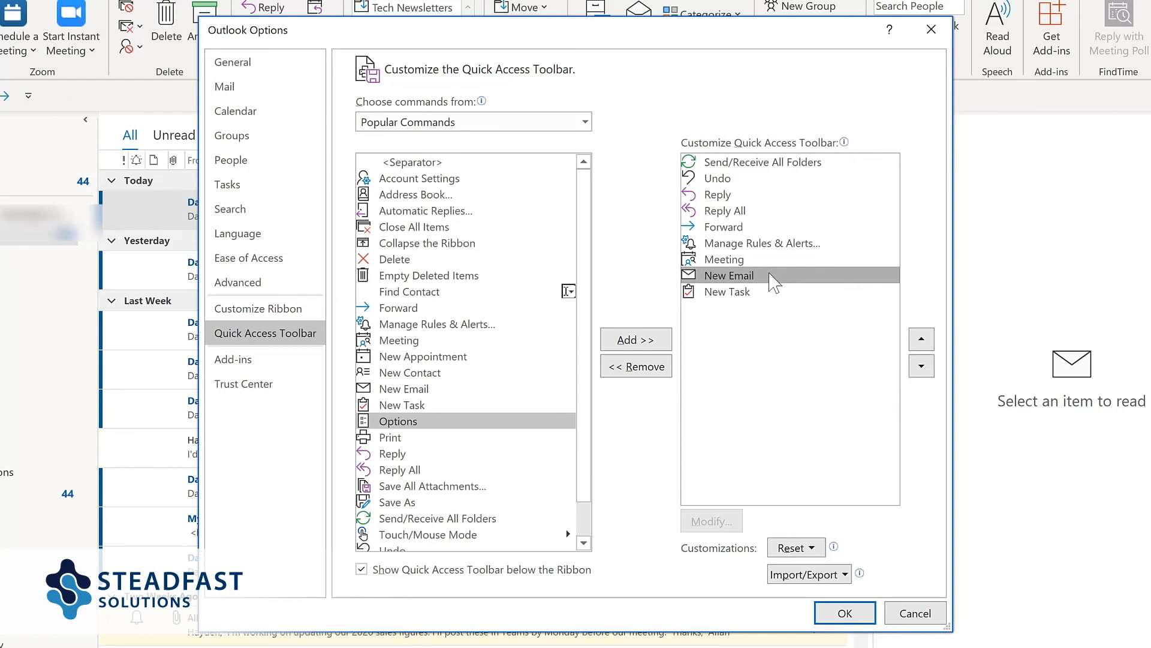
click(922, 339)
click(922, 339)
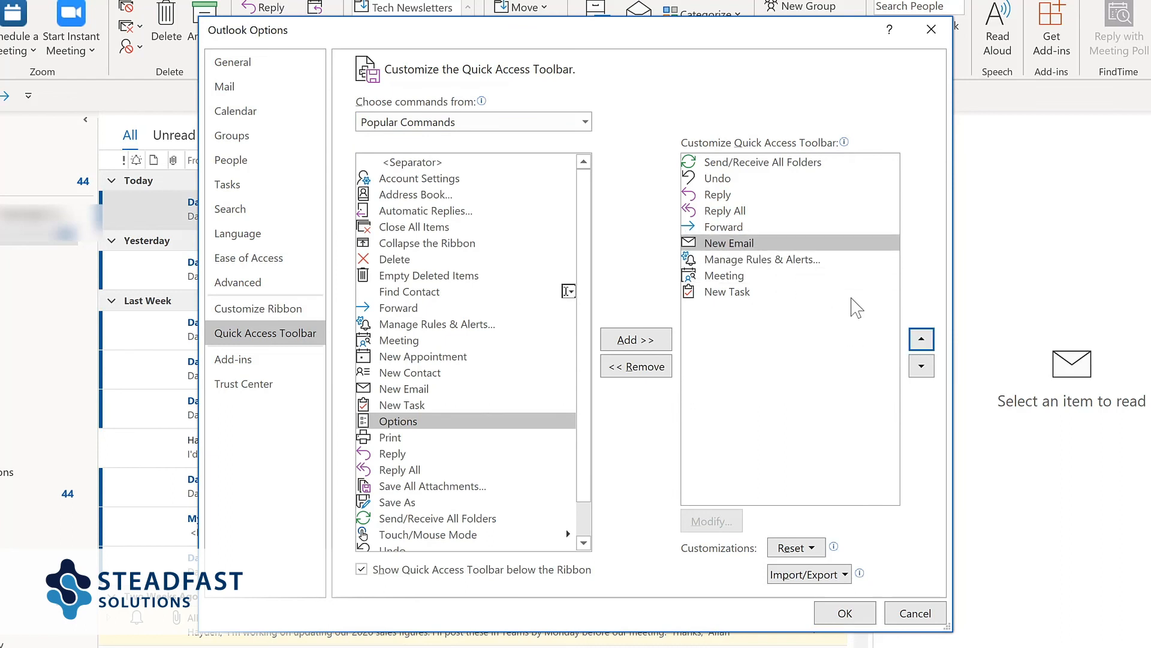